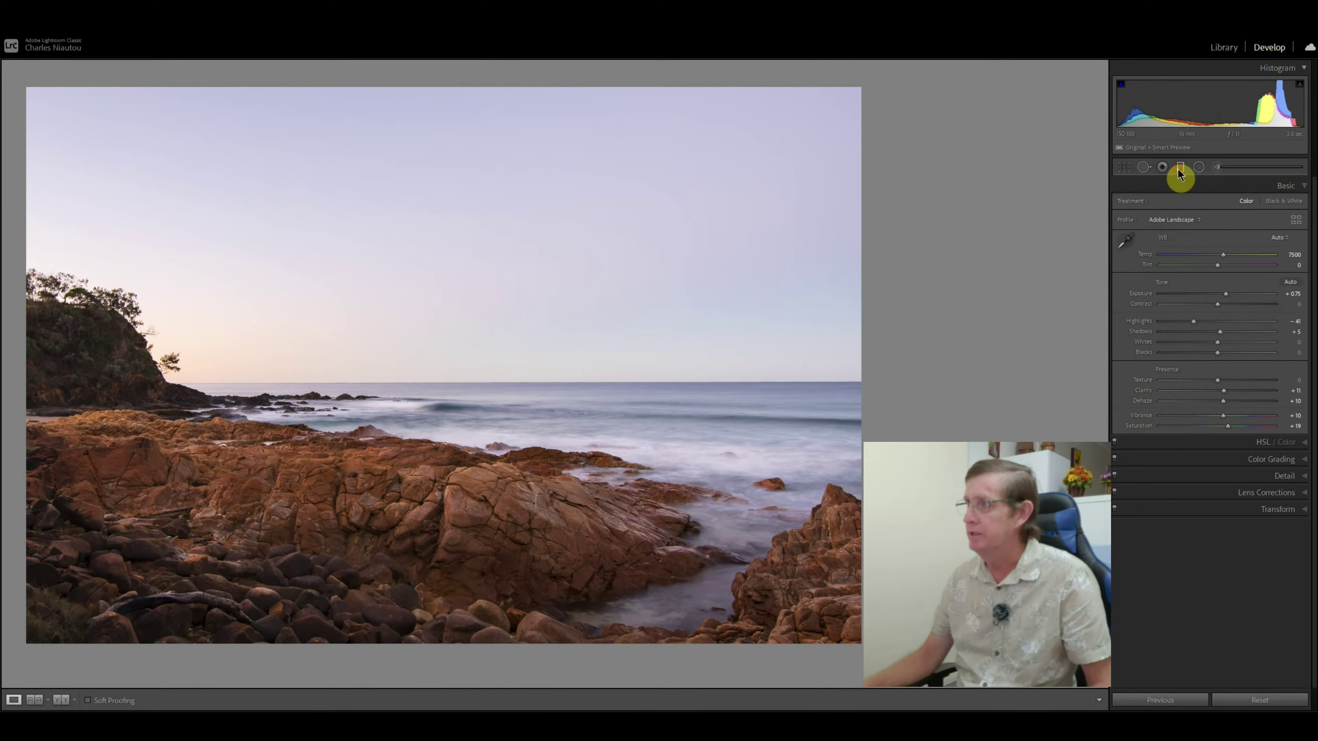
Step: Add a narrow graduated filter just beyond the photo's right edge to cover the whole image, and set its range mask to Luminance
left_click(1178, 168)
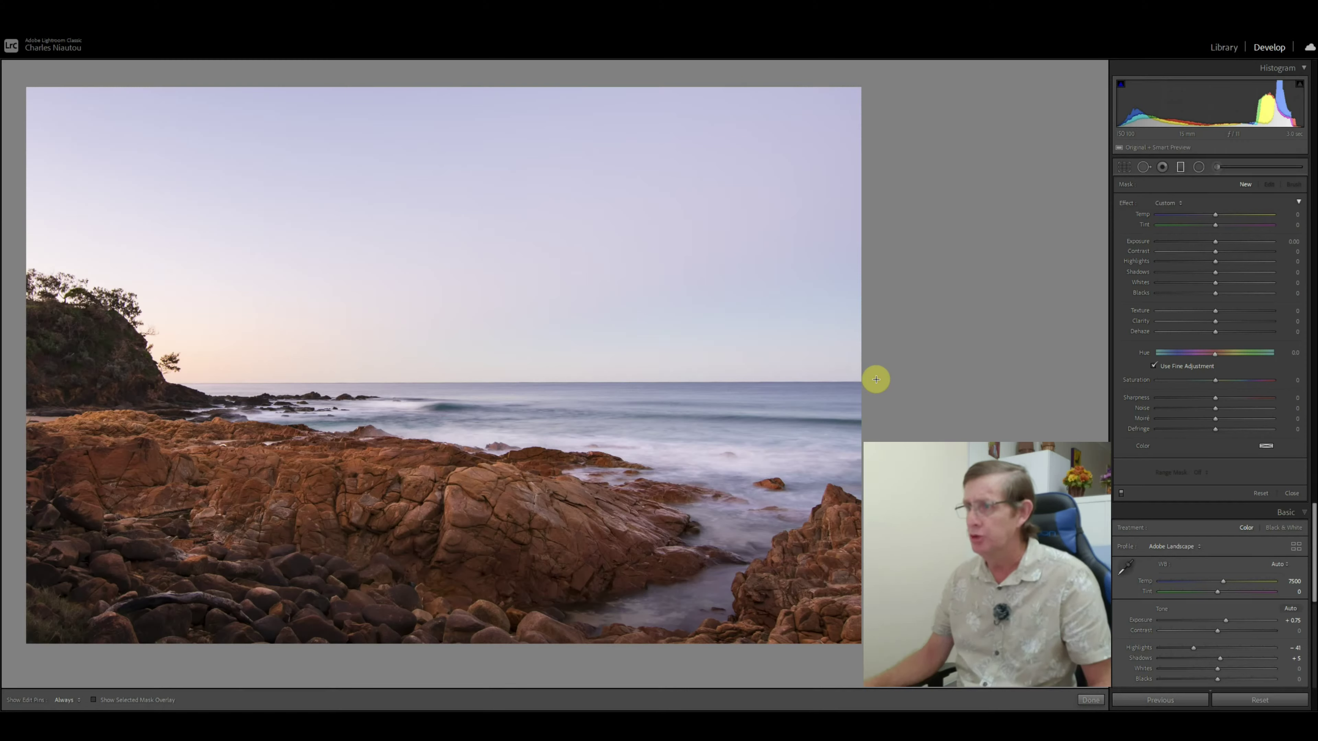
left_click_drag(876, 380, 886, 379)
left_click(107, 701)
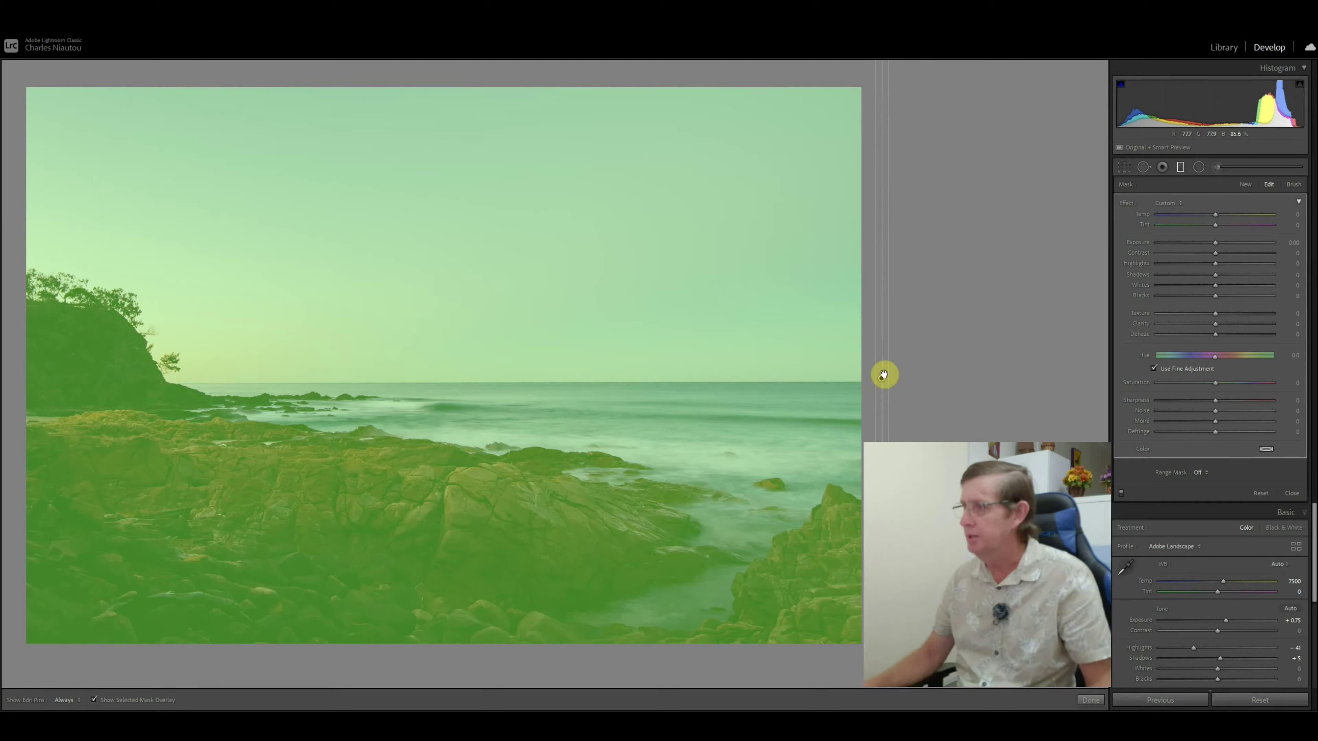
left_click(174, 701)
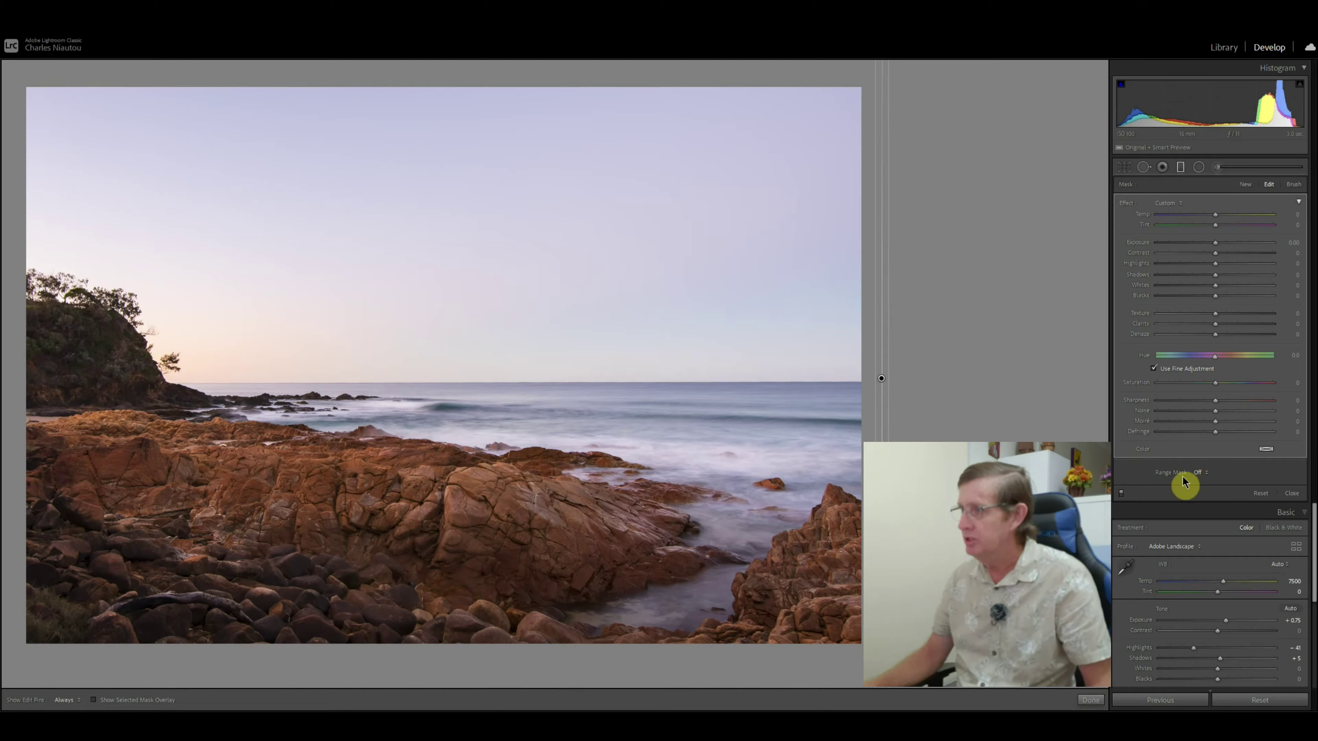
left_click(1200, 475)
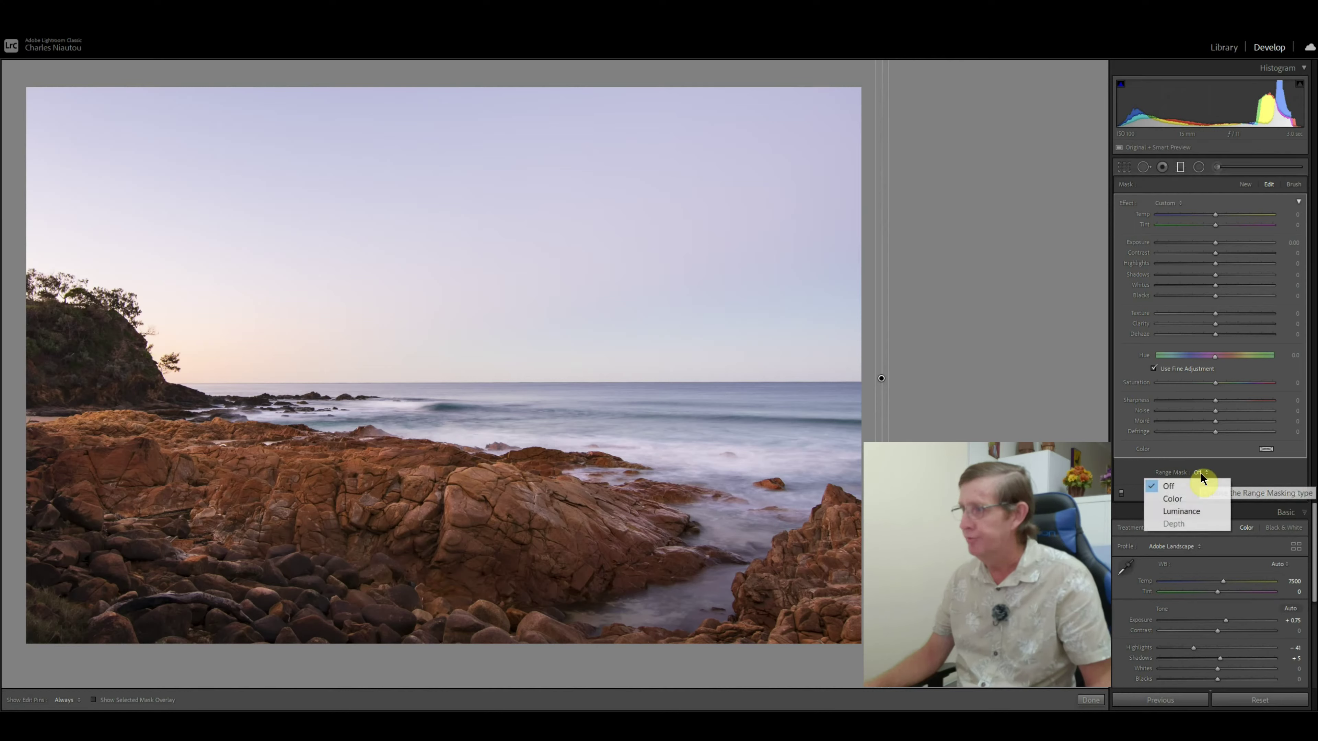
left_click(1187, 510)
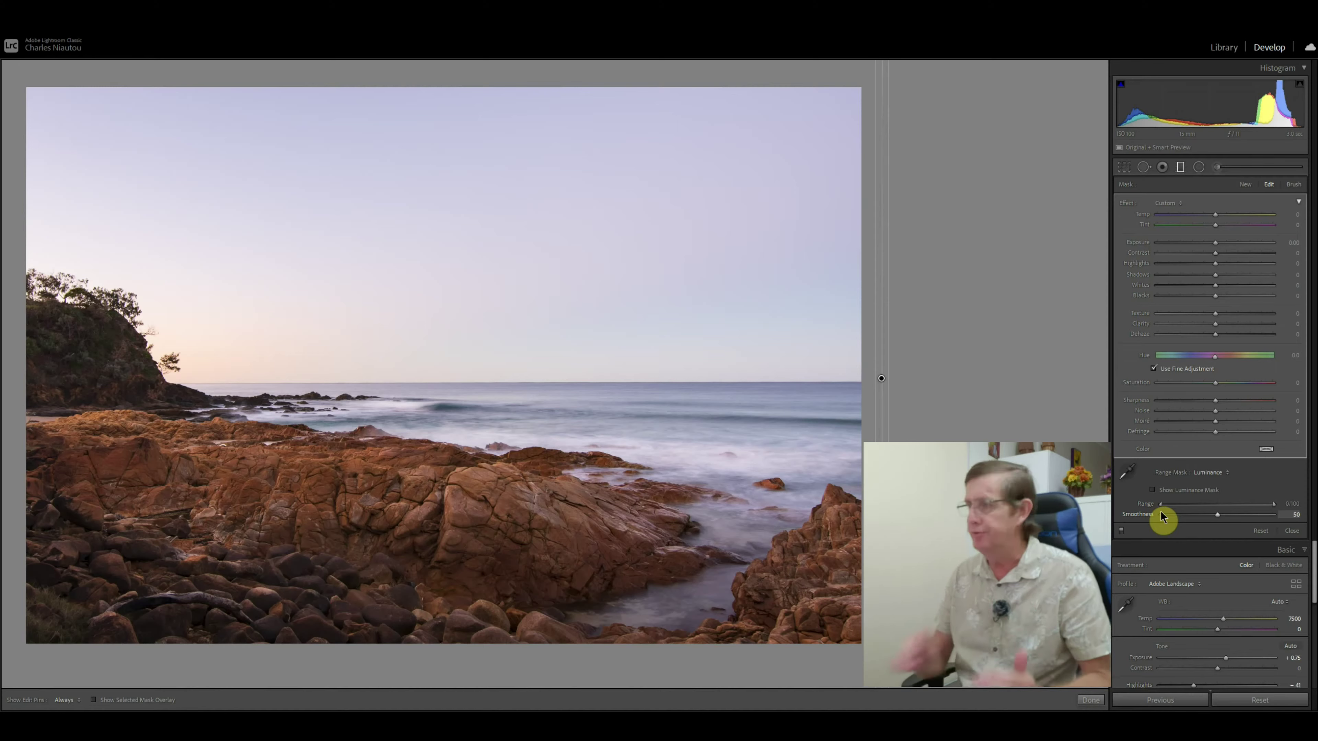
Step: Narrow the luminance range to 63/100 with the black-and-white mask preview to isolate the bright sky
key("alt")
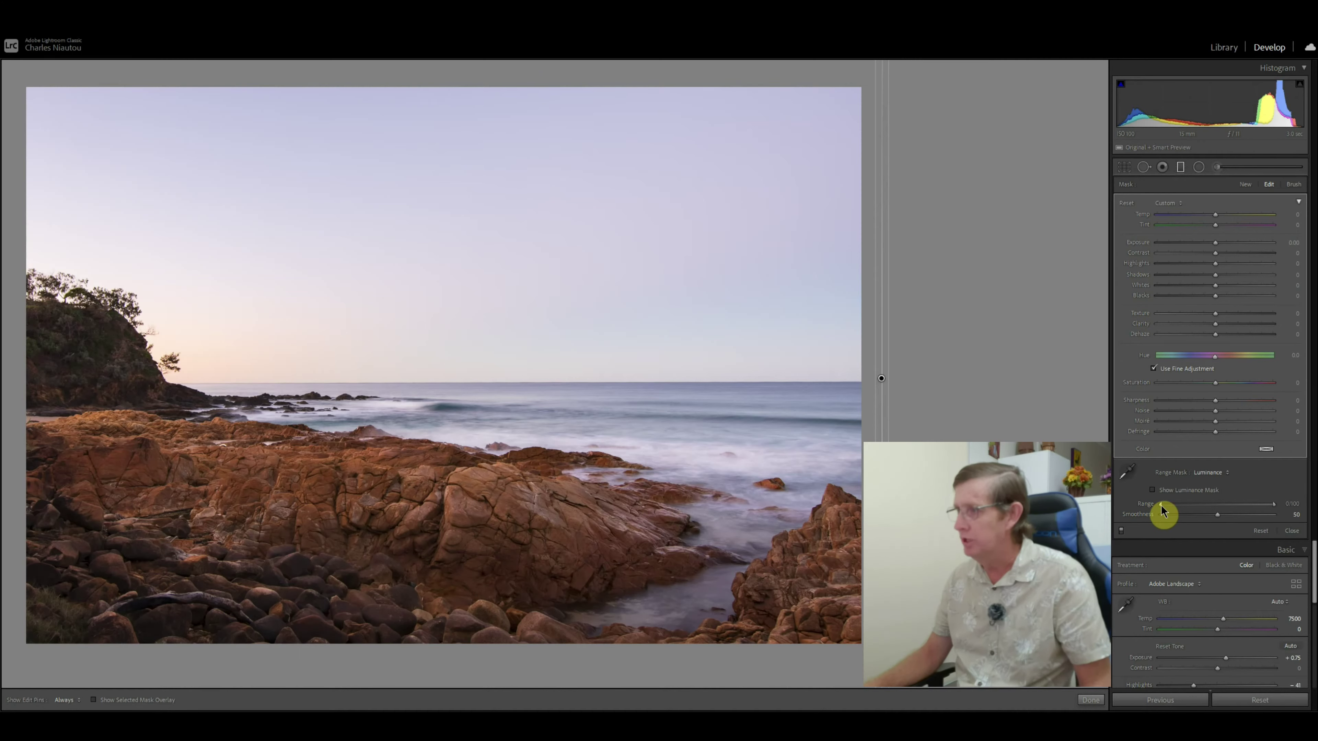
left_click(1161, 508, "alt")
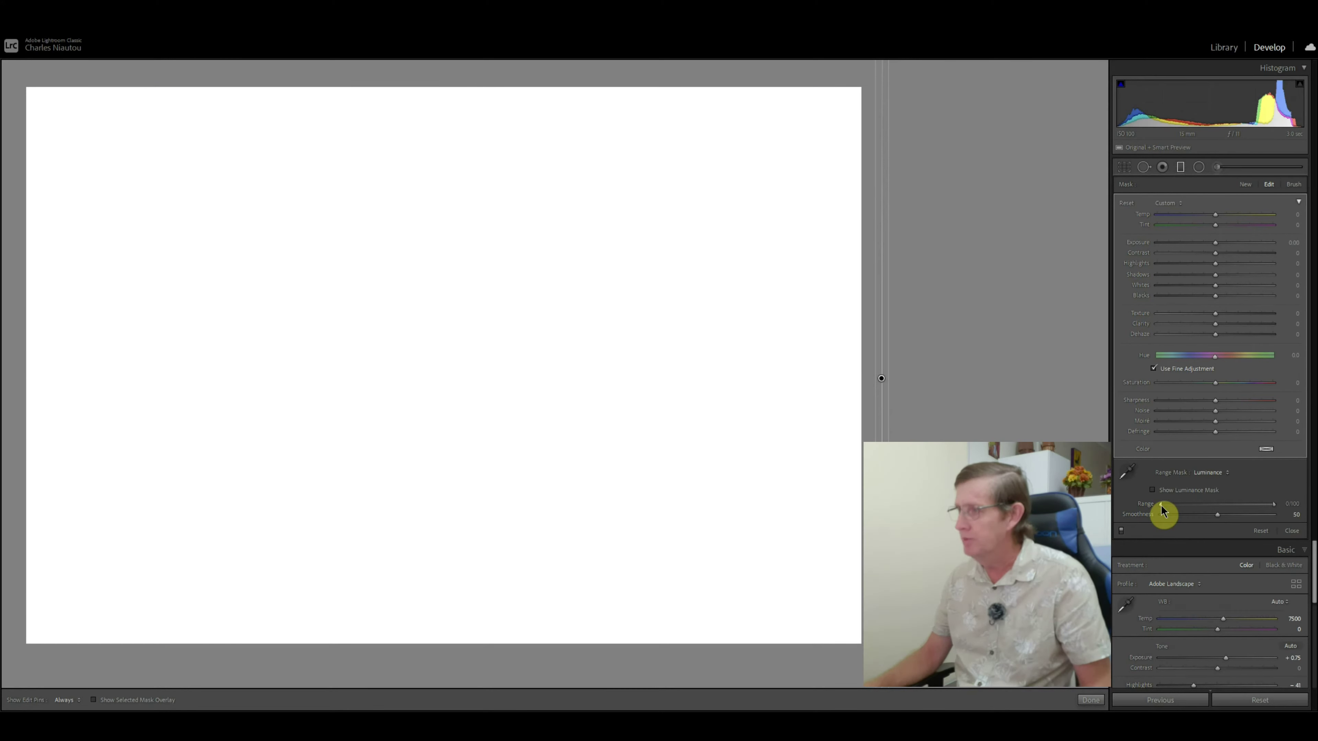
left_click_drag(1162, 511, 1199, 508)
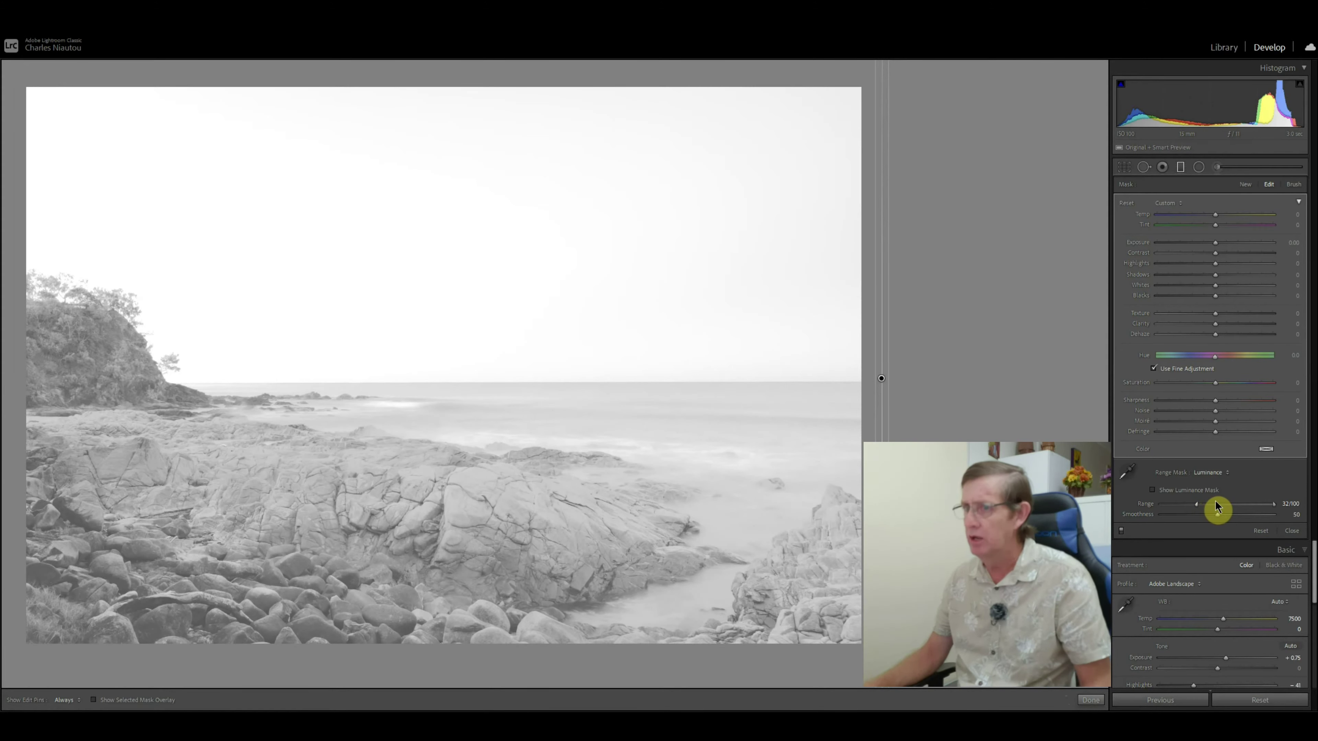
left_click_drag(1217, 507, 1226, 506)
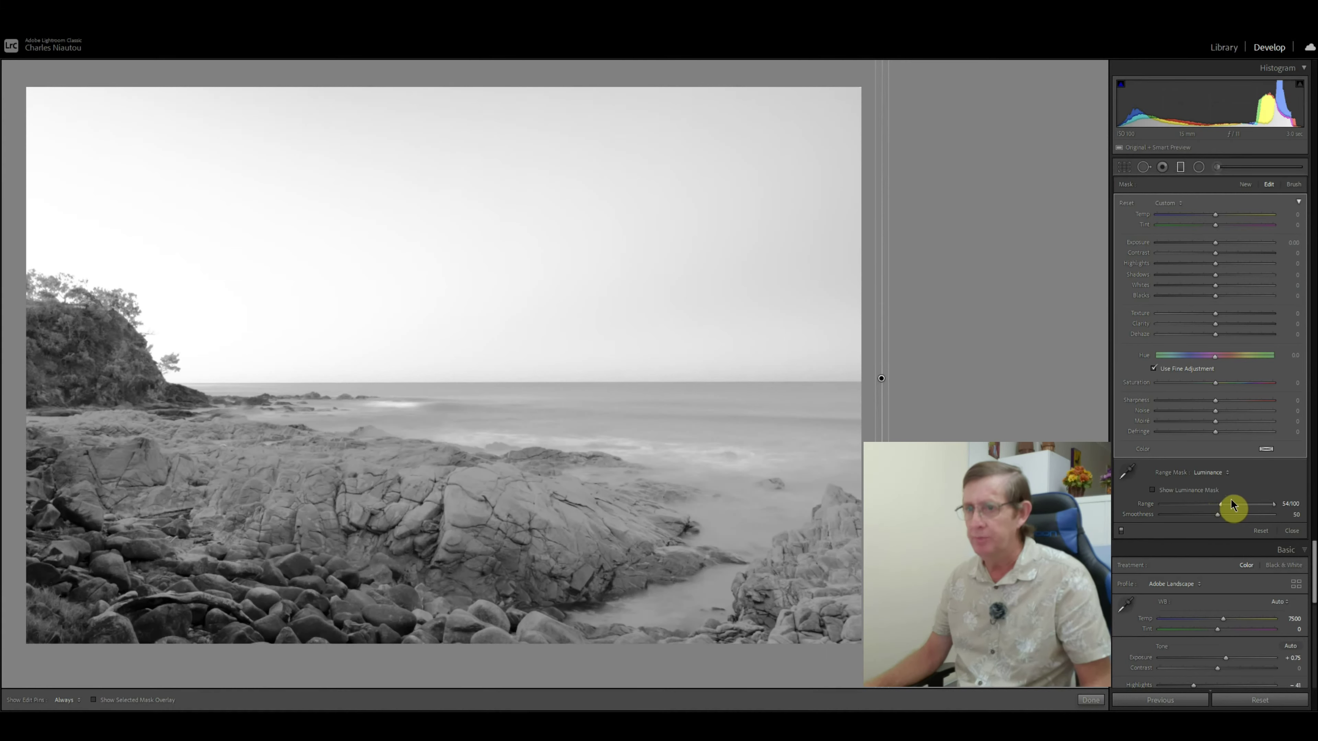
left_click_drag(1233, 504, 1234, 504)
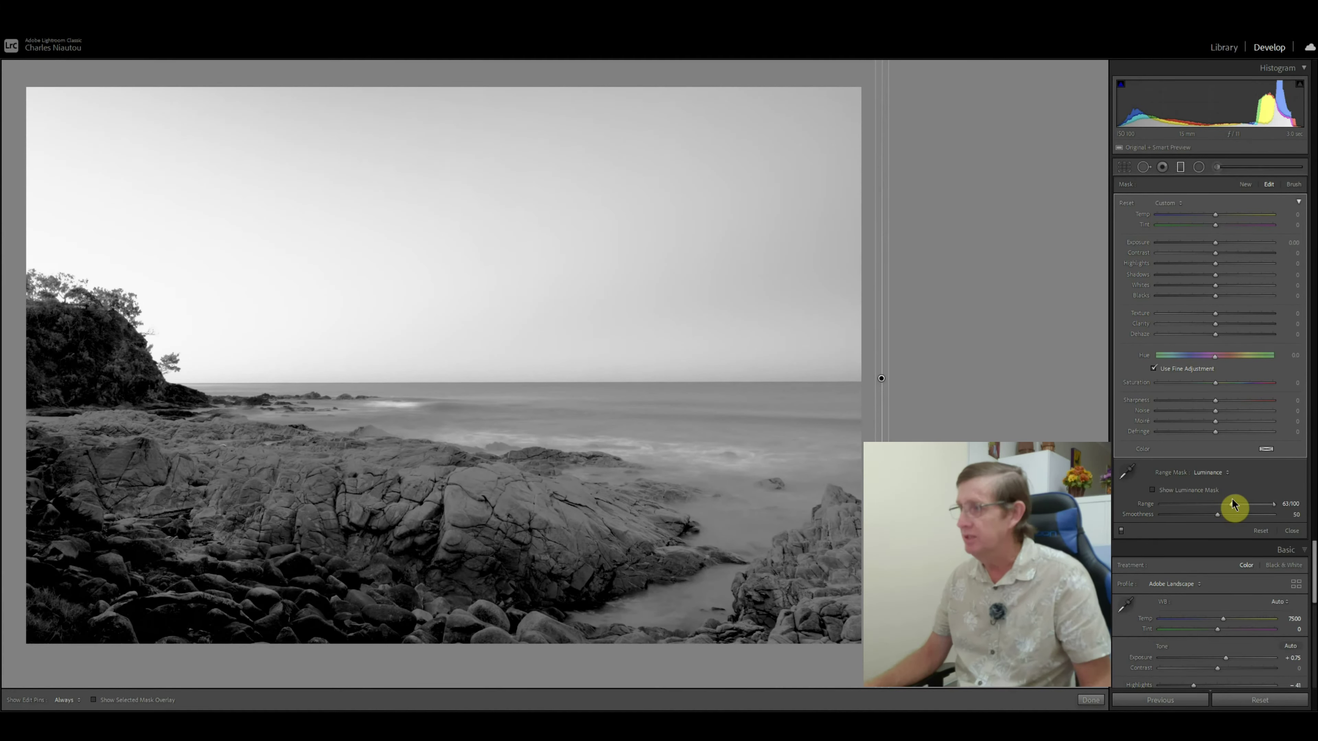
left_click_drag(1234, 503, 1220, 517)
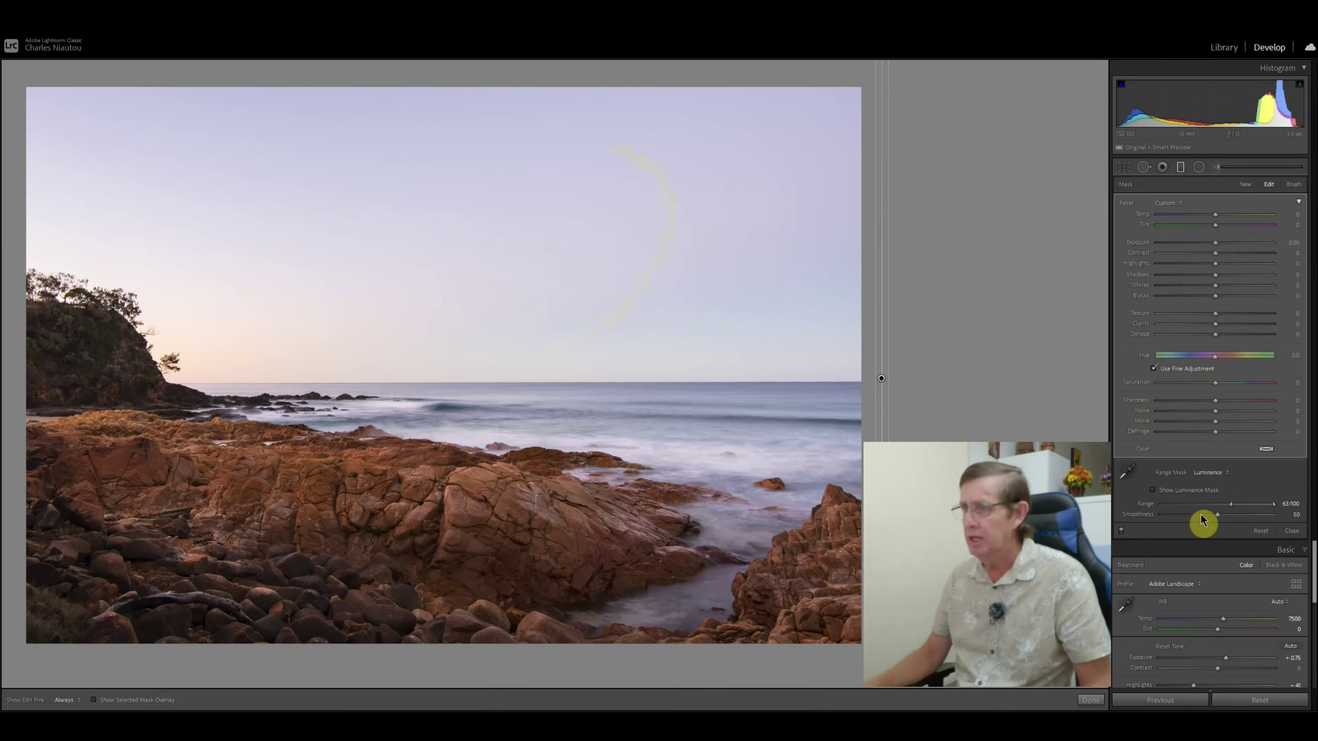
Step: Test the mask's smoothness near zero, settle it at 34, and fine-tune the luminance range to 65/100
left_click_drag(1186, 515, 1147, 520)
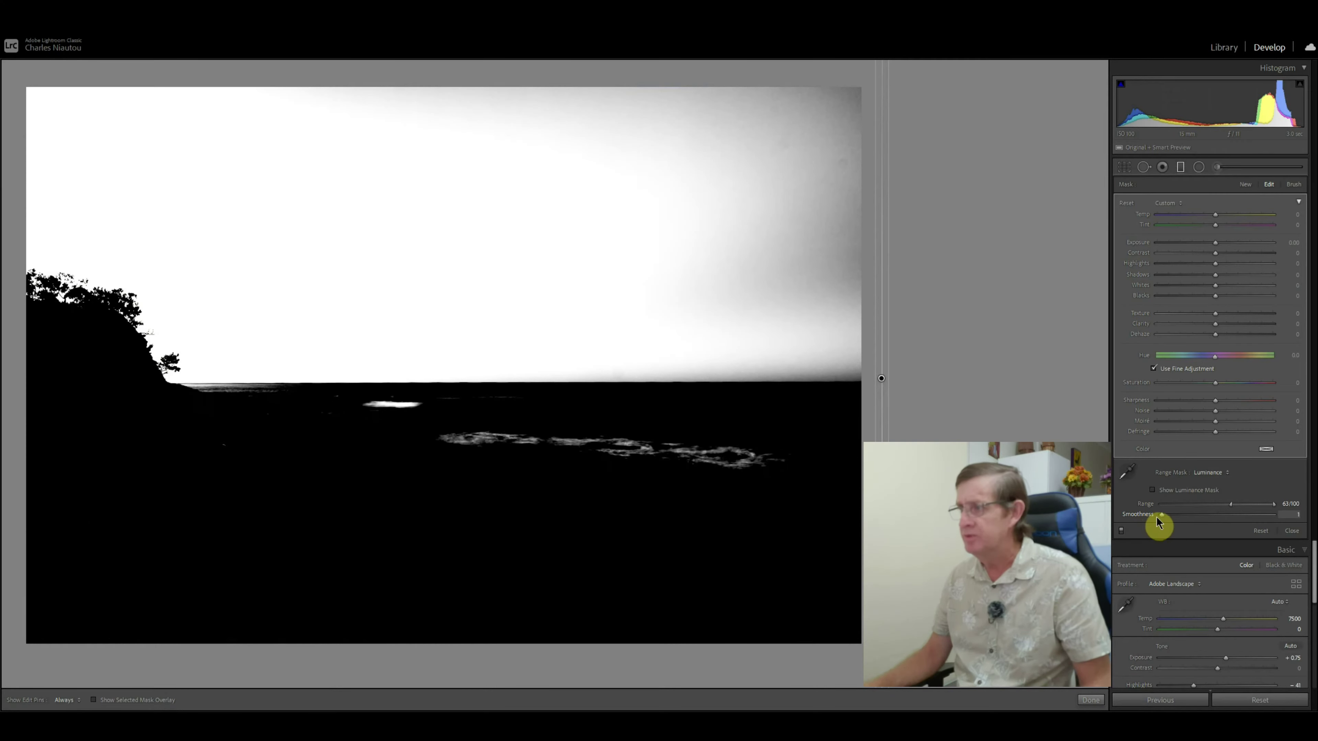
left_click_drag(1159, 521, 1186, 519)
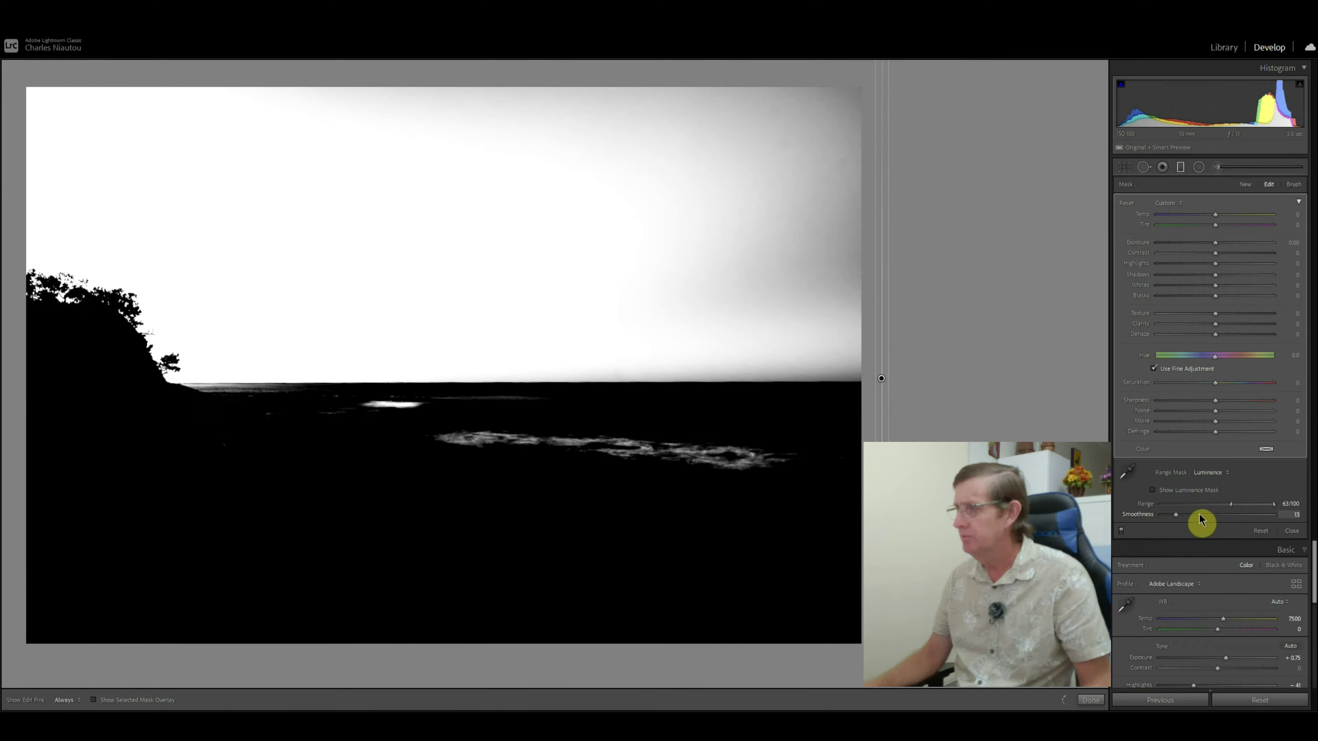
left_click(1200, 520)
left_click_drag(1202, 517, 1209, 516)
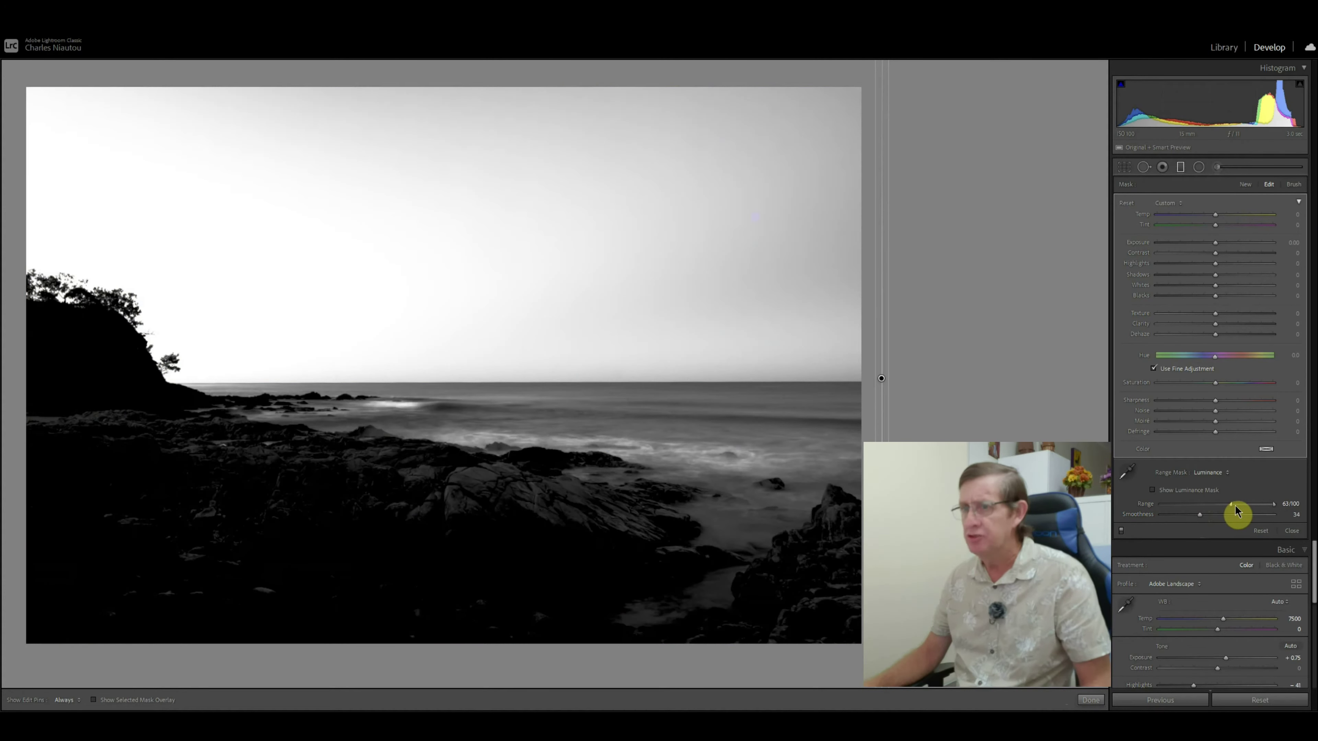
left_click_drag(1235, 507, 1237, 507)
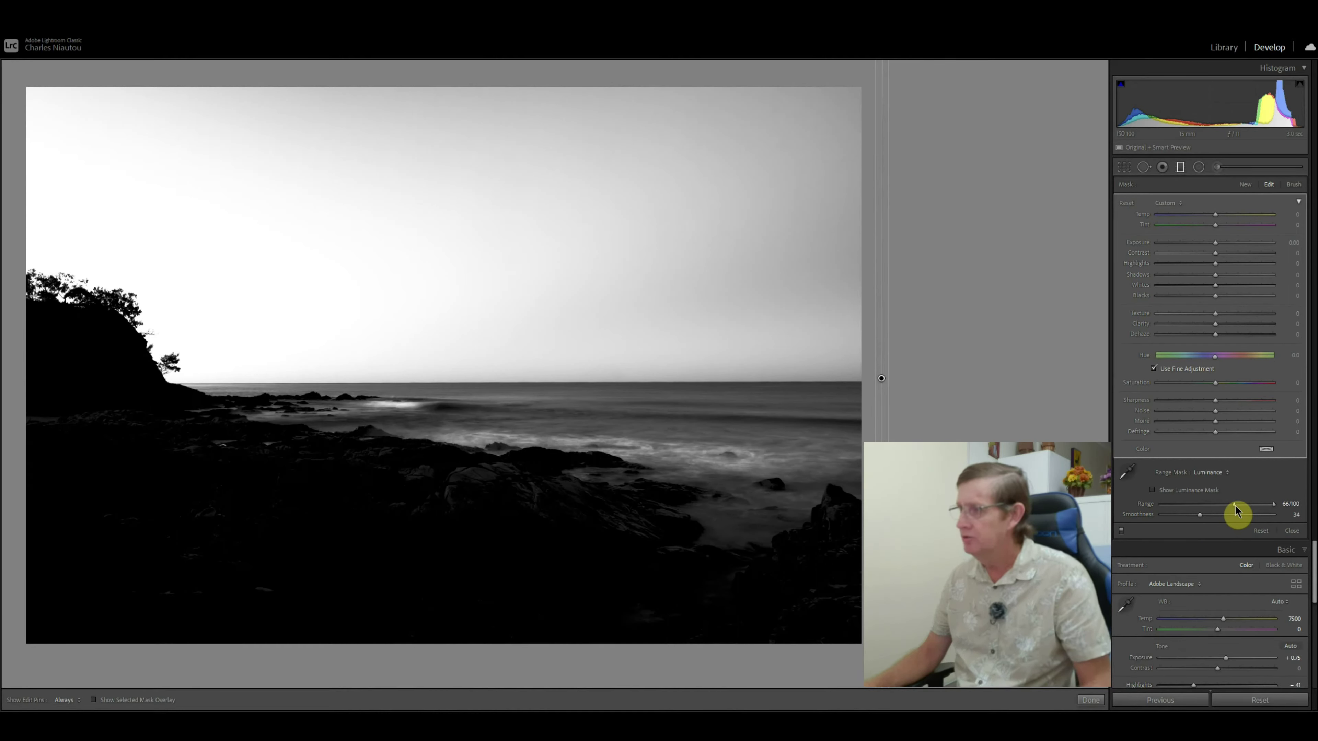
left_click_drag(1236, 510, 1234, 510)
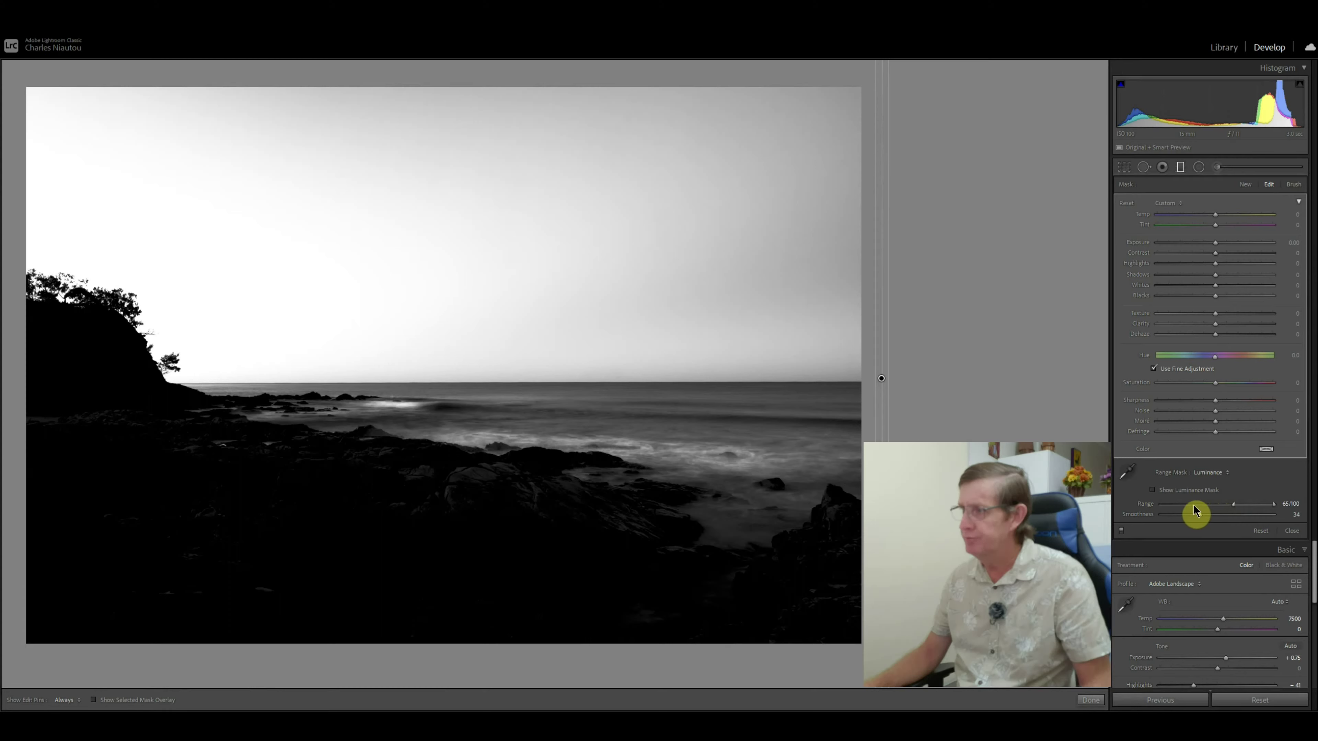
Step: Set the luminance range to 0/19 so the mask targets the dark rocks and headland instead of the sky
left_click_drag(1152, 511, 1228, 511)
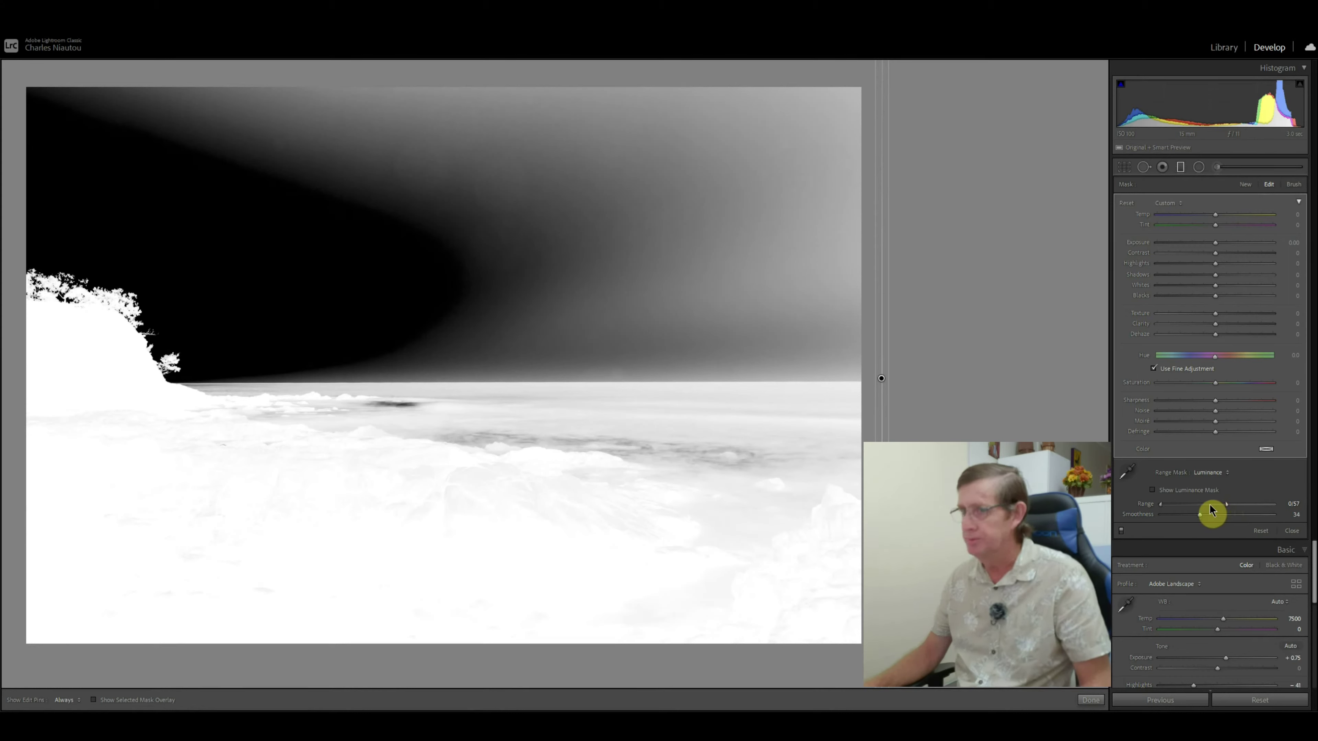
left_click(1189, 505)
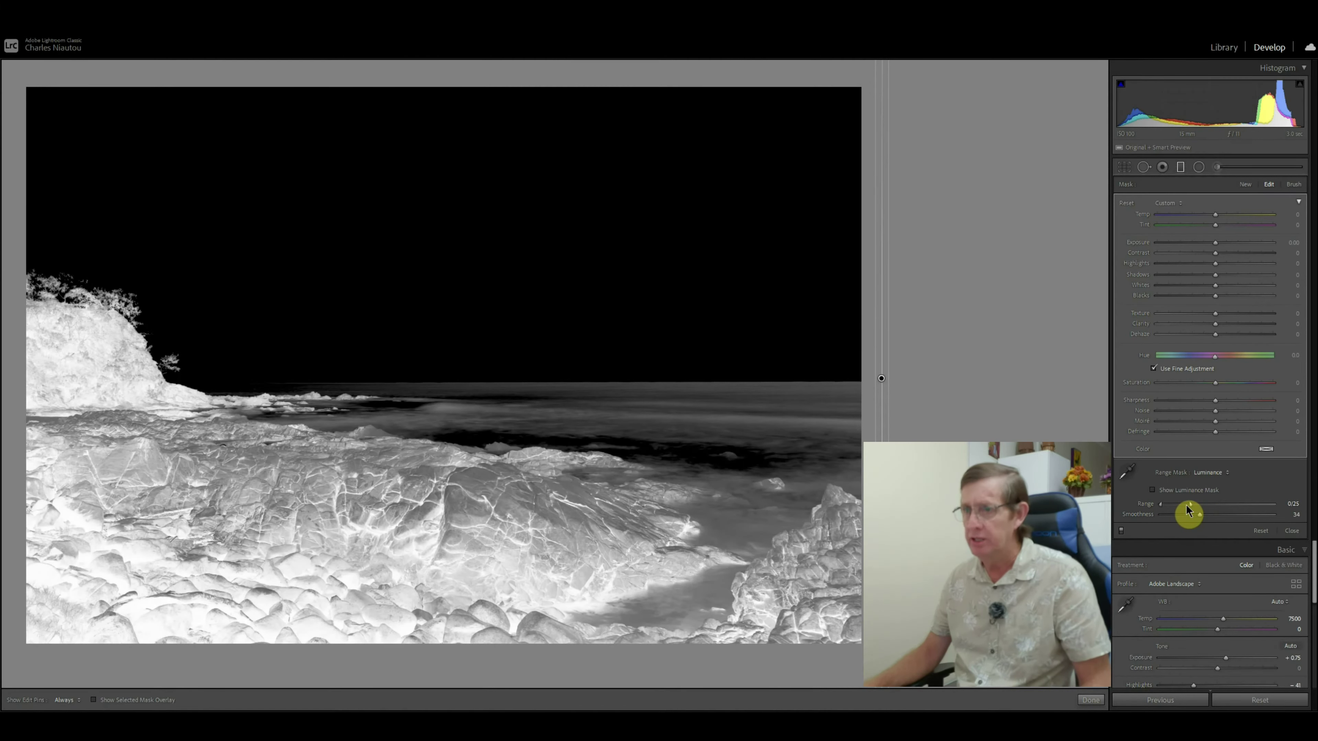
left_click_drag(1187, 506, 1183, 506)
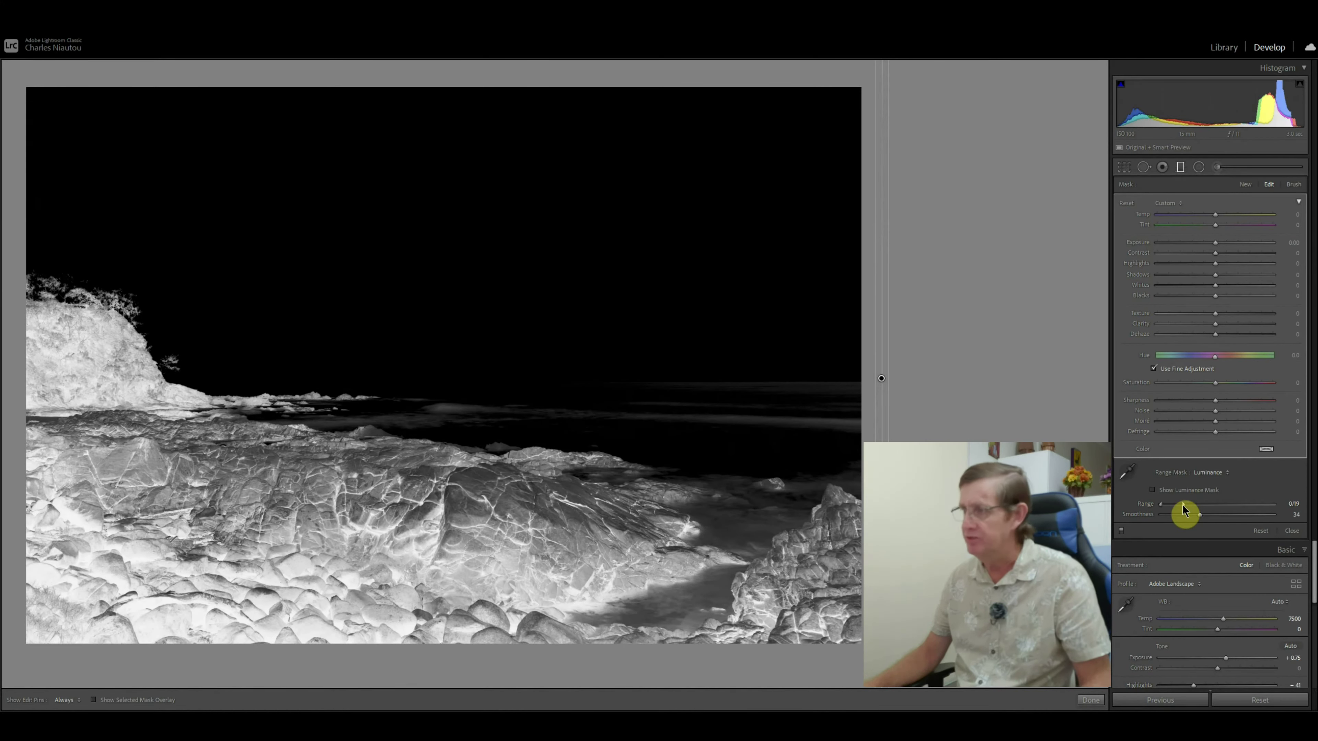
left_click_drag(1181, 505, 1182, 504)
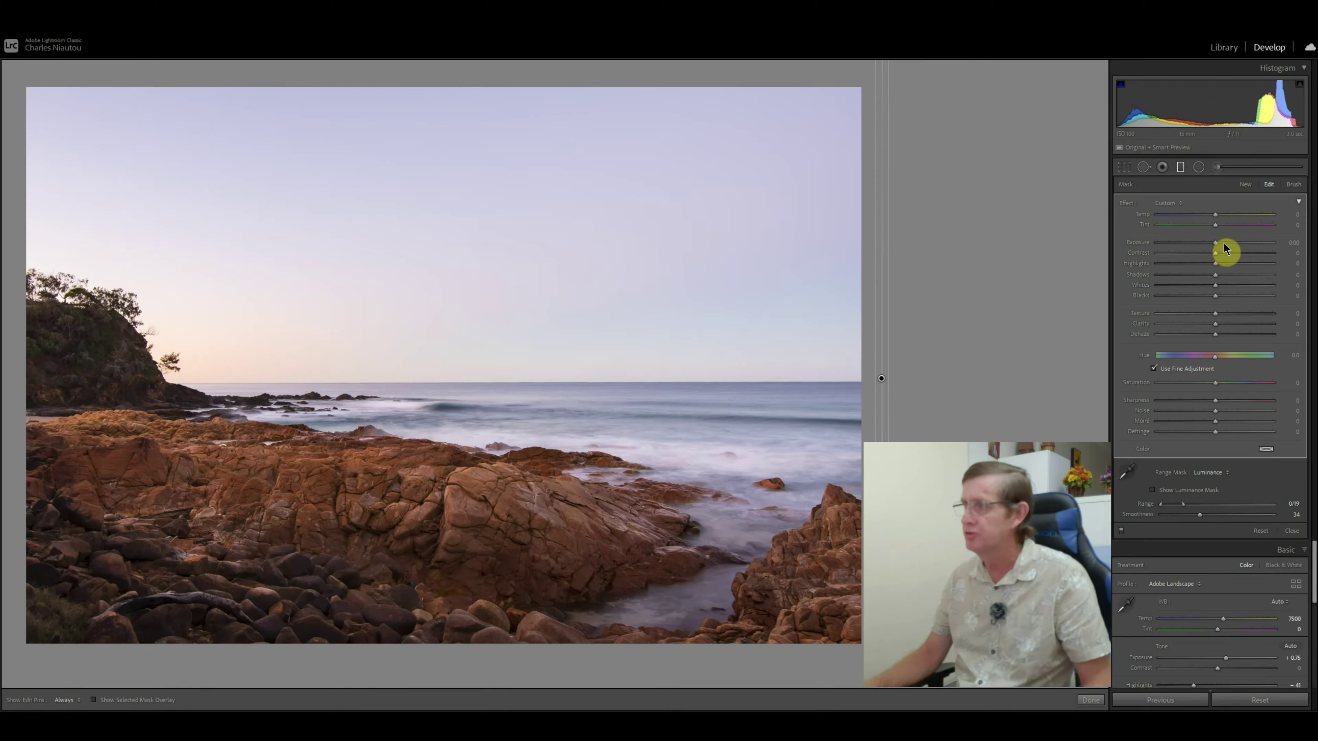
Step: Brighten the masked shadows with exposure 0.56 and cool them to a temperature of -9 after testing both extremes
left_click(1223, 243)
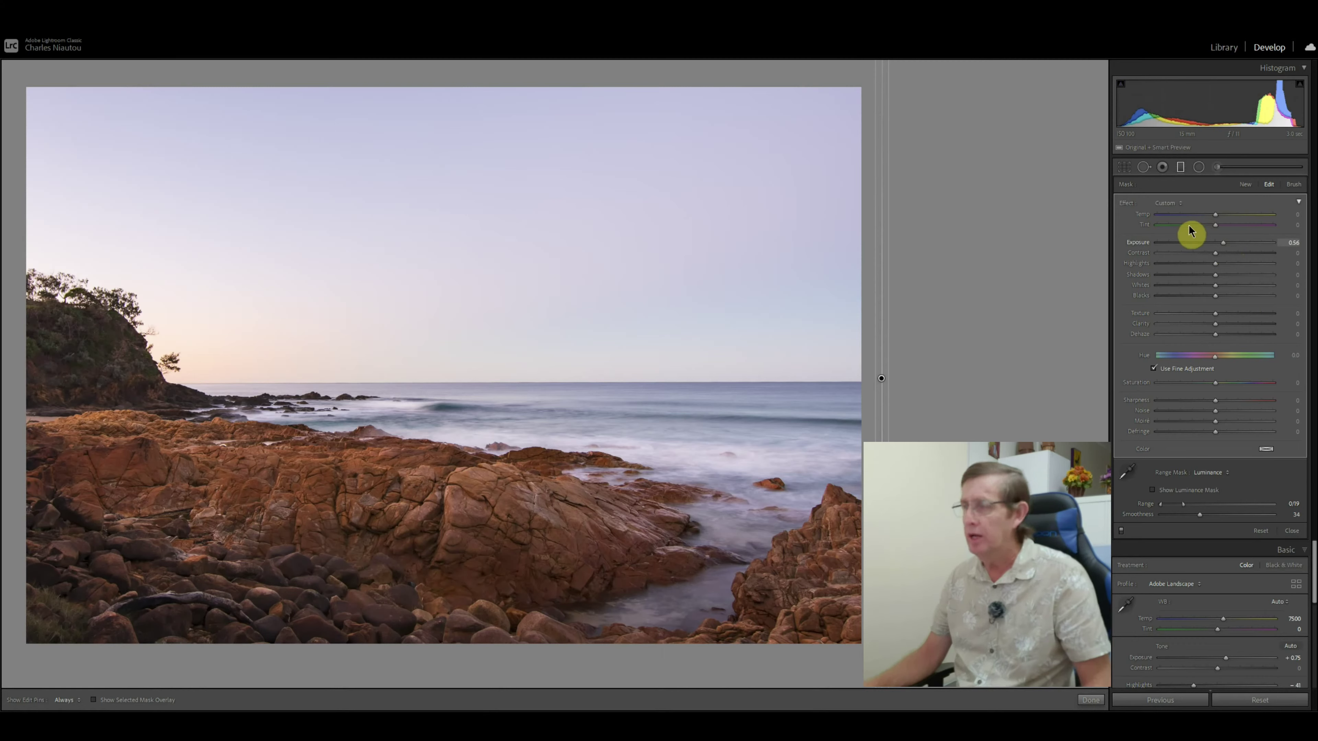
left_click_drag(1210, 216, 1196, 220)
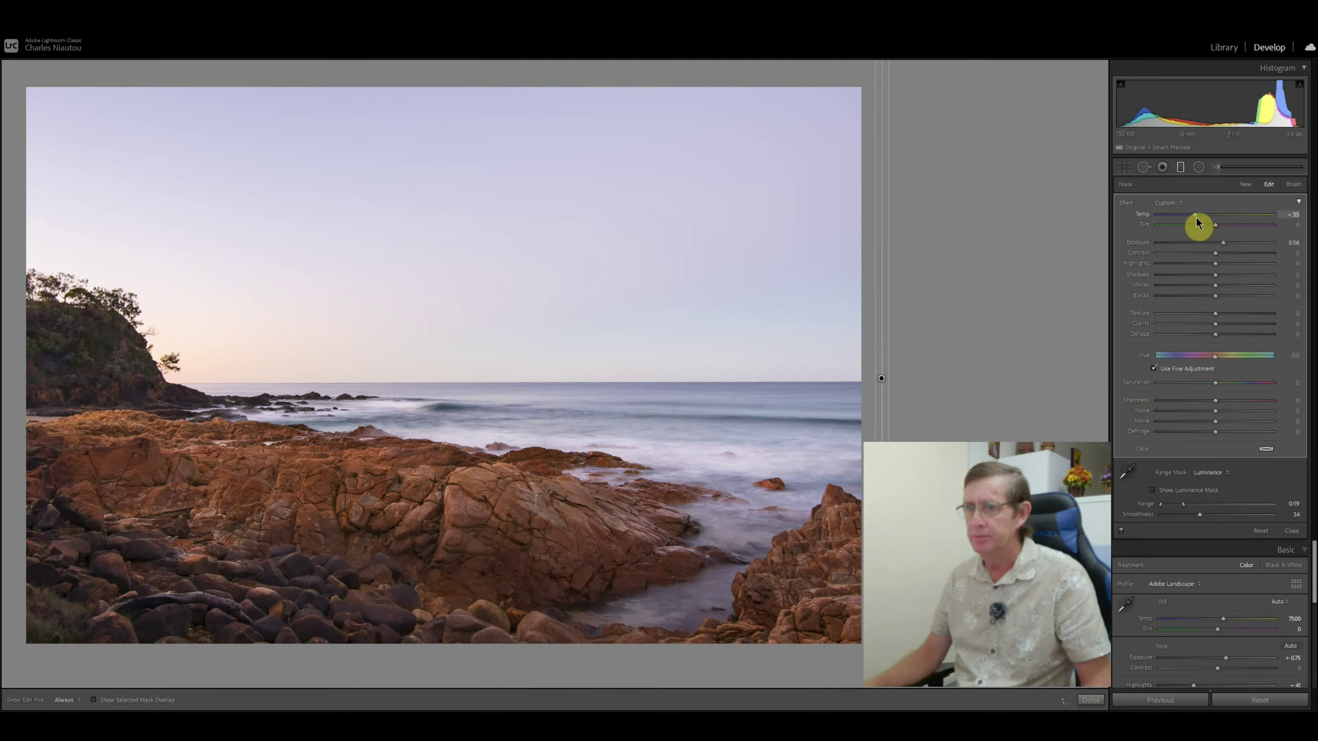
left_click(1247, 217)
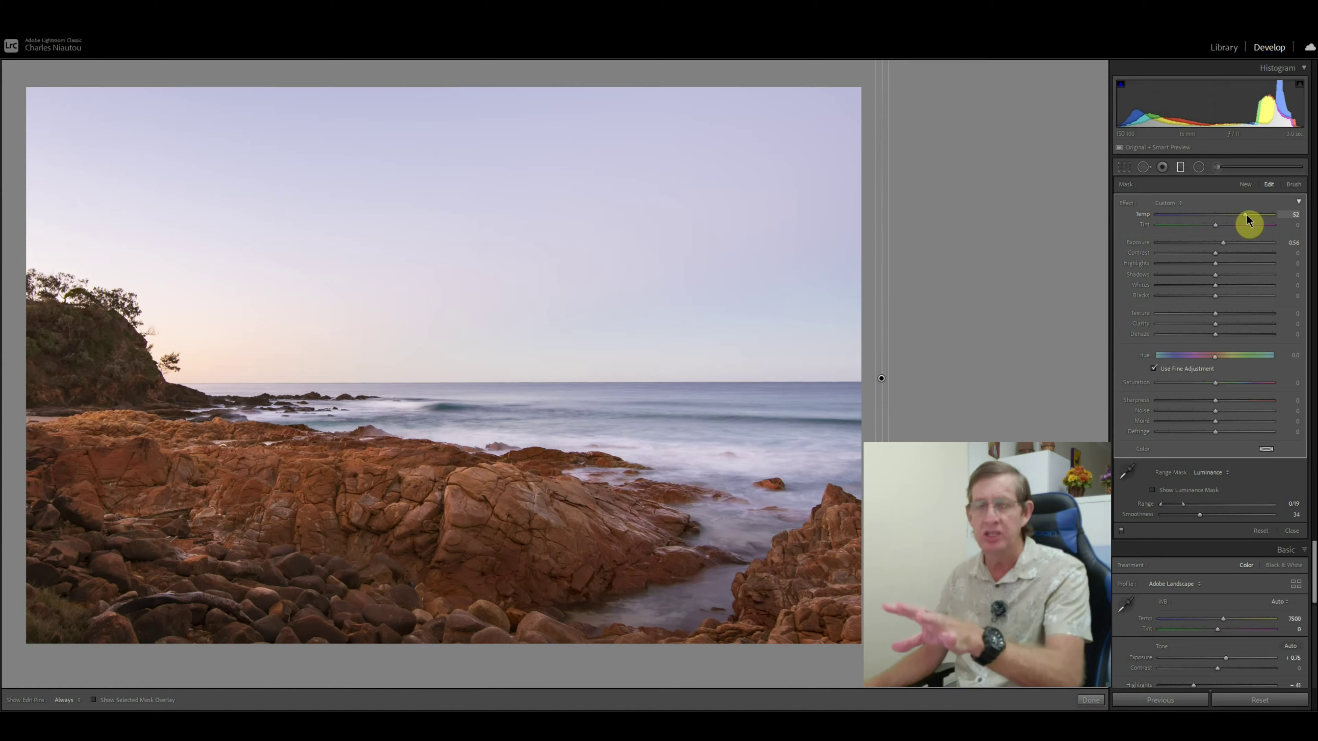
left_click_drag(1247, 219, 1213, 222)
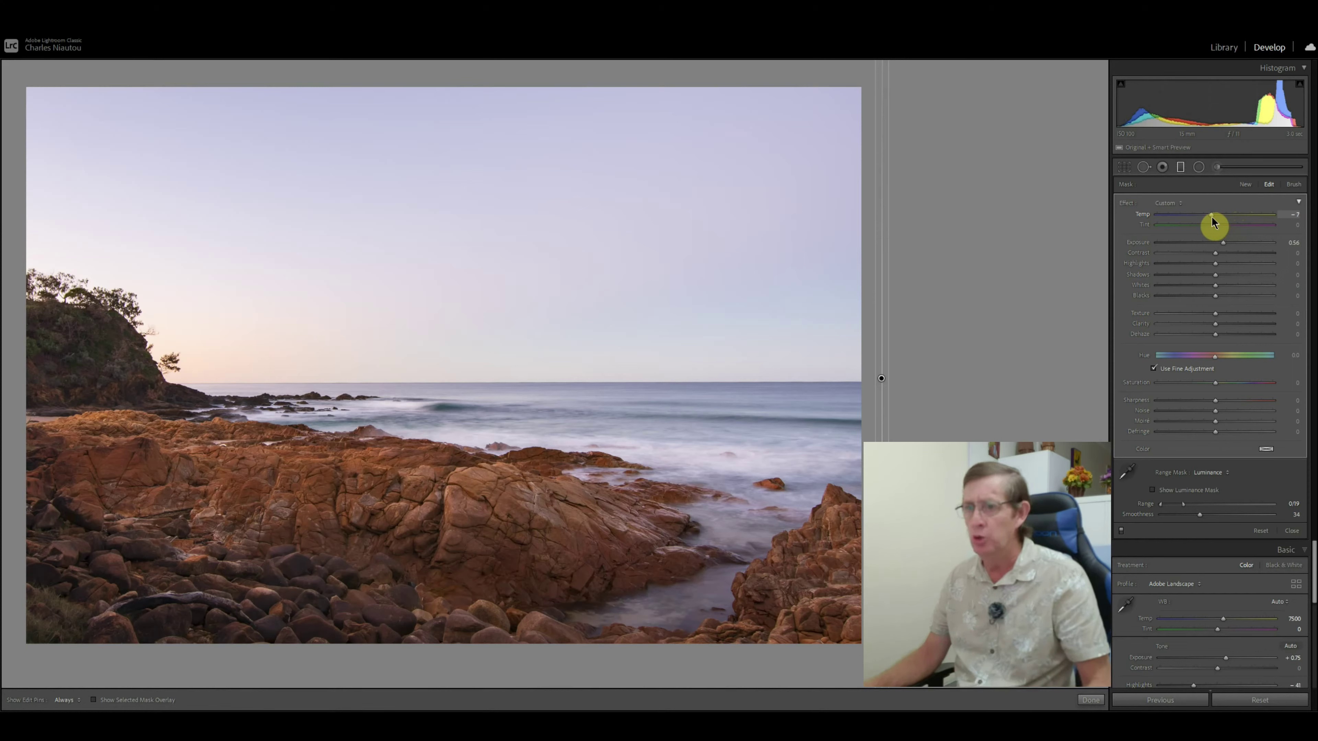
Step: Set the masked shadows' texture and clarity to 13 and dehaze to 6, and raise their contrast slightly
left_click(1220, 313)
left_click(1220, 324)
left_click(1220, 256)
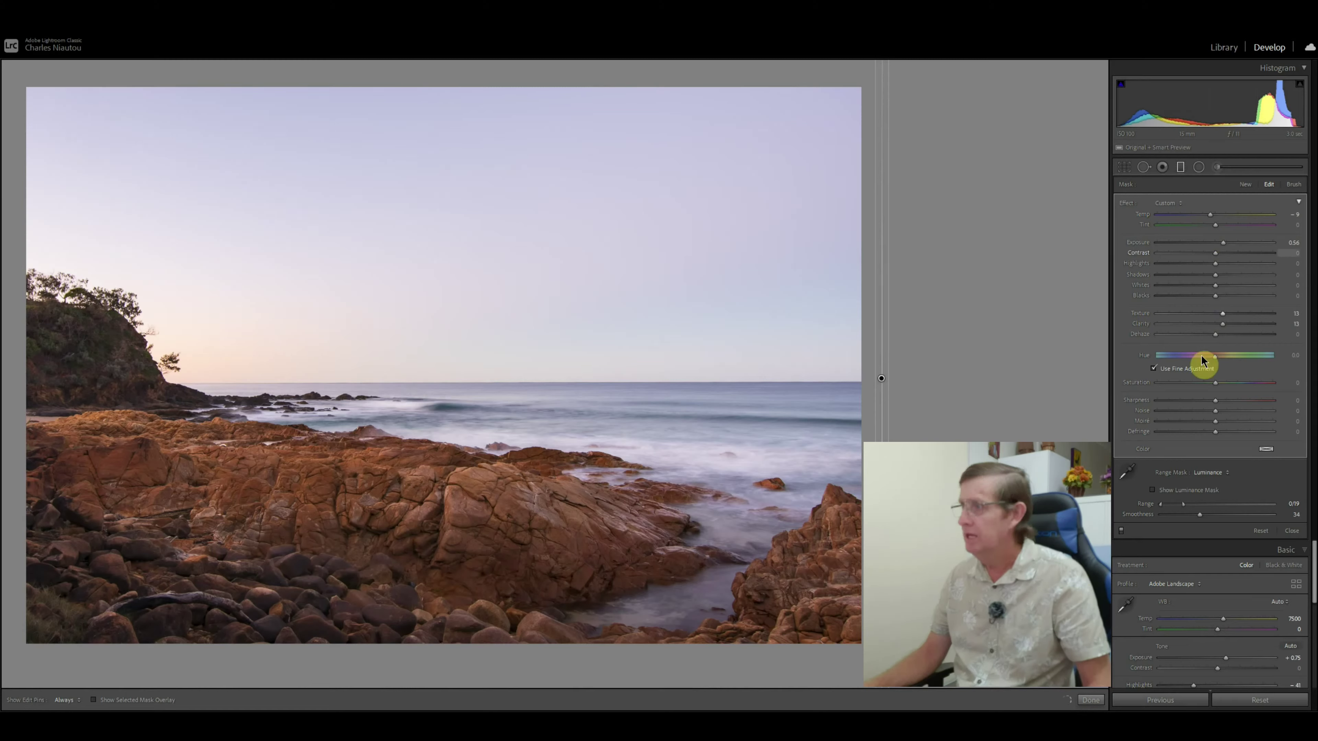
left_click(1219, 335)
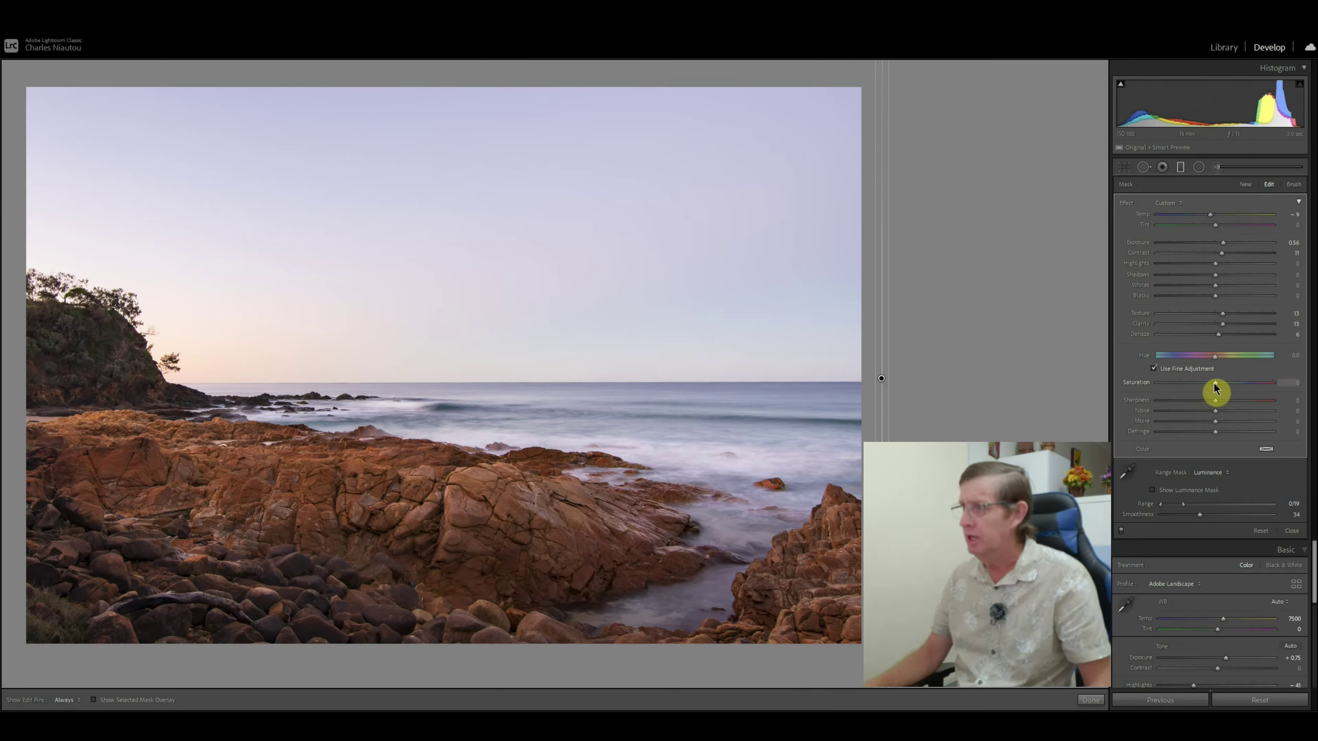
Step: Reduce the masked shadows' saturation to -12 after testing nearly full desaturation
left_click_drag(1212, 384, 1209, 384)
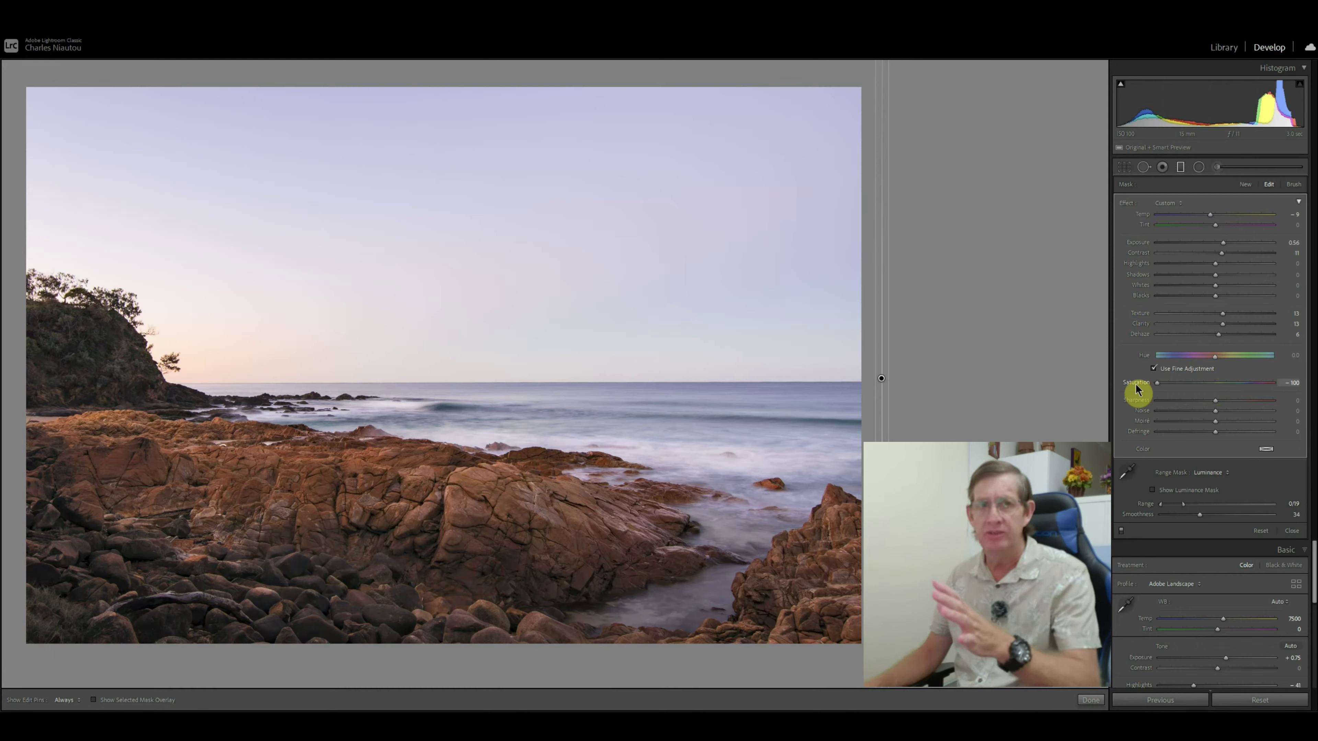
left_click_drag(1136, 389, 1144, 390)
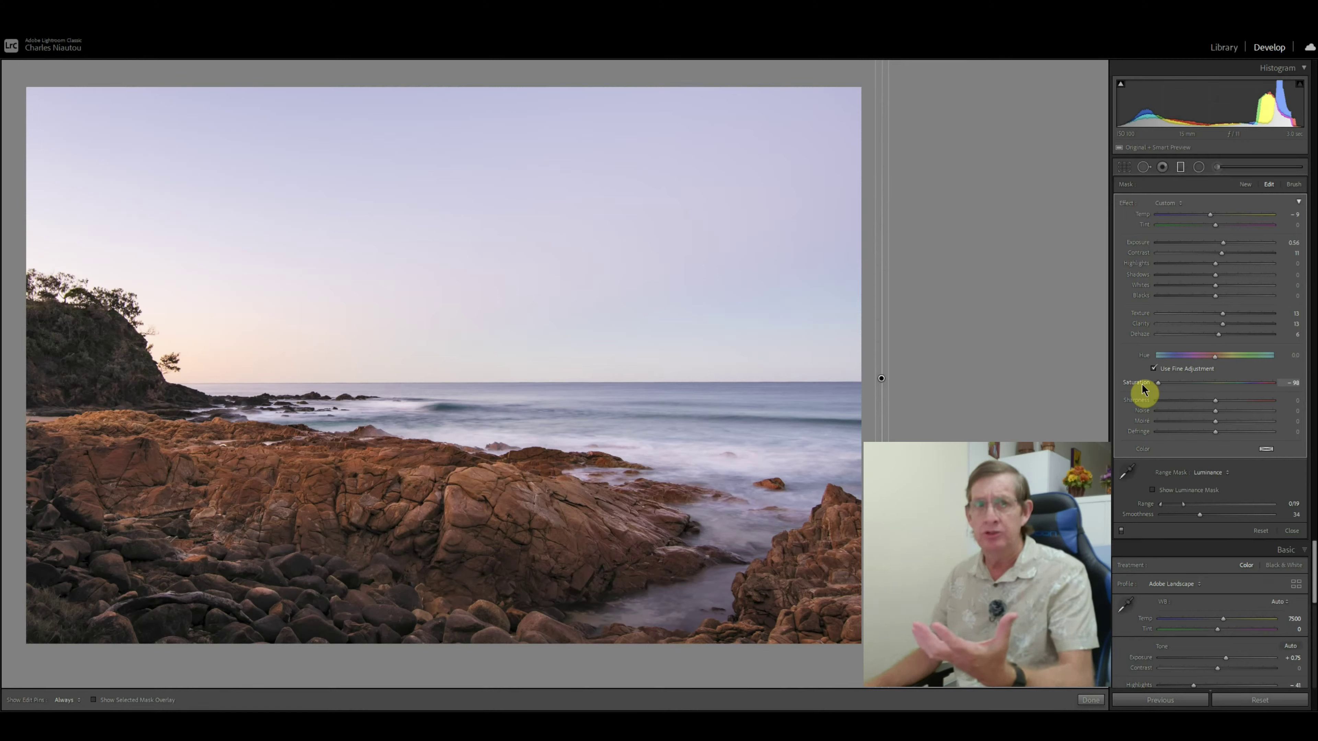
left_click_drag(1141, 388, 1196, 426)
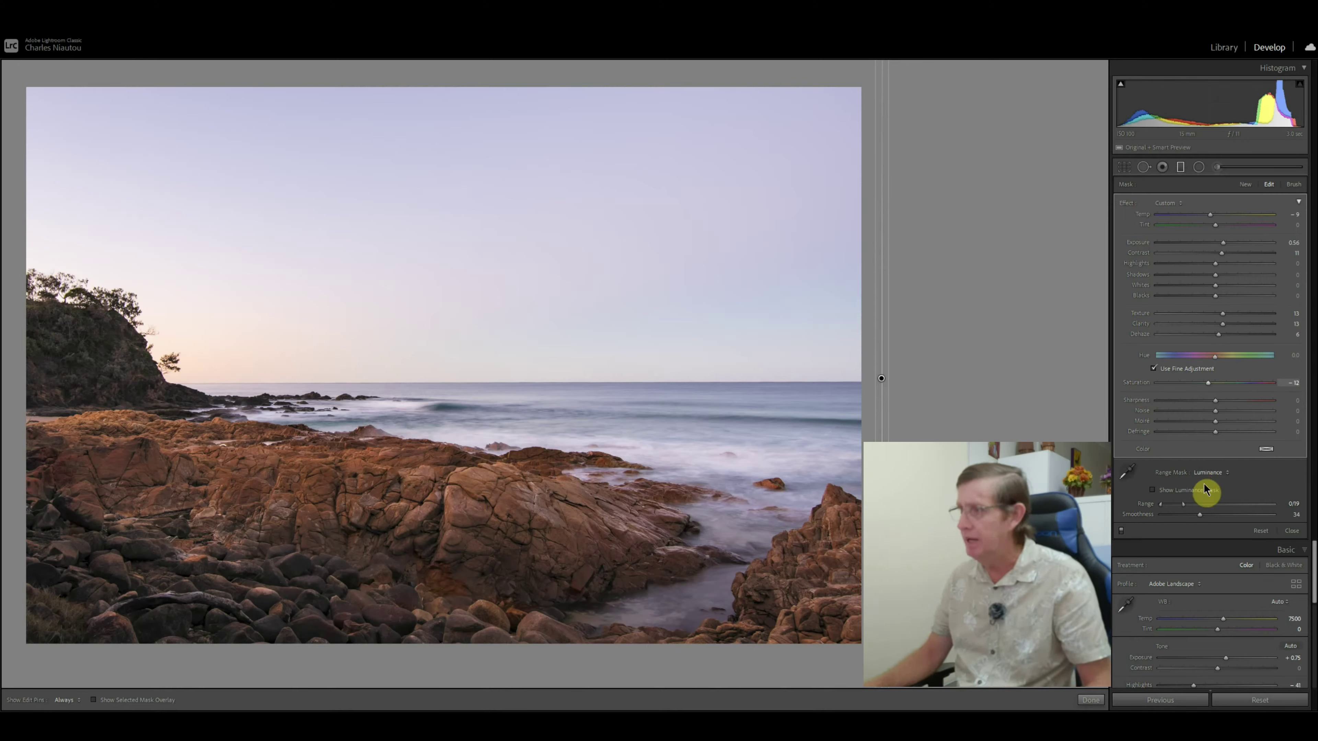
Step: Refine the shadow mask to a luminance range of 0/18 and a smoothness of 26, using the mask preview
left_click(1184, 504, "alt")
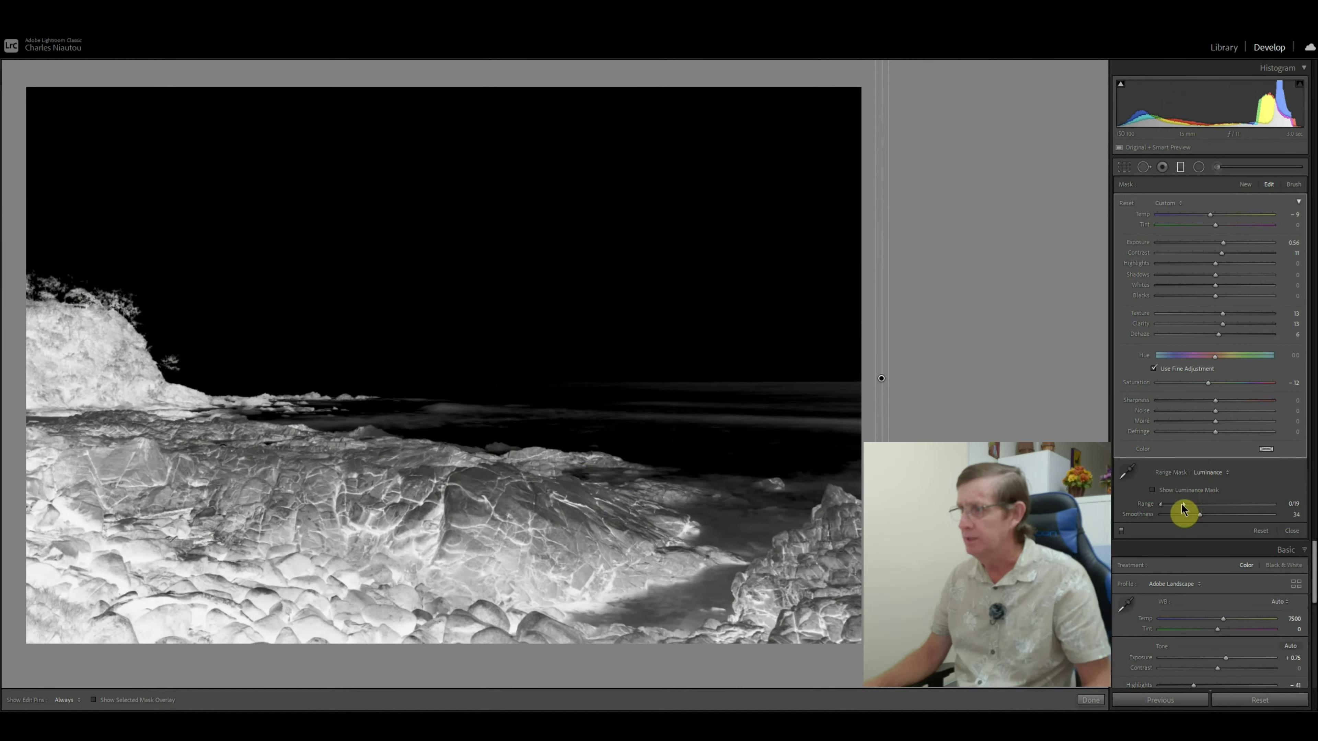
left_click_drag(1183, 509, 1200, 520)
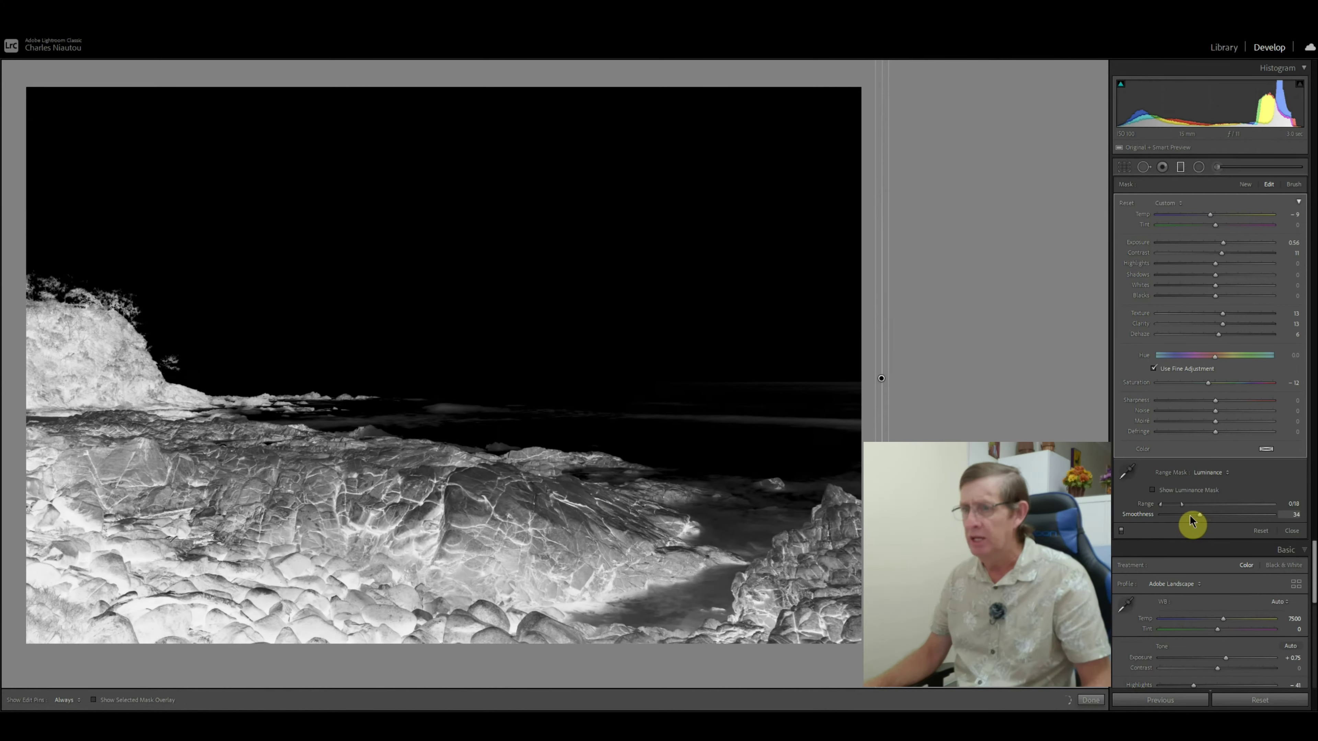
left_click(1190, 515)
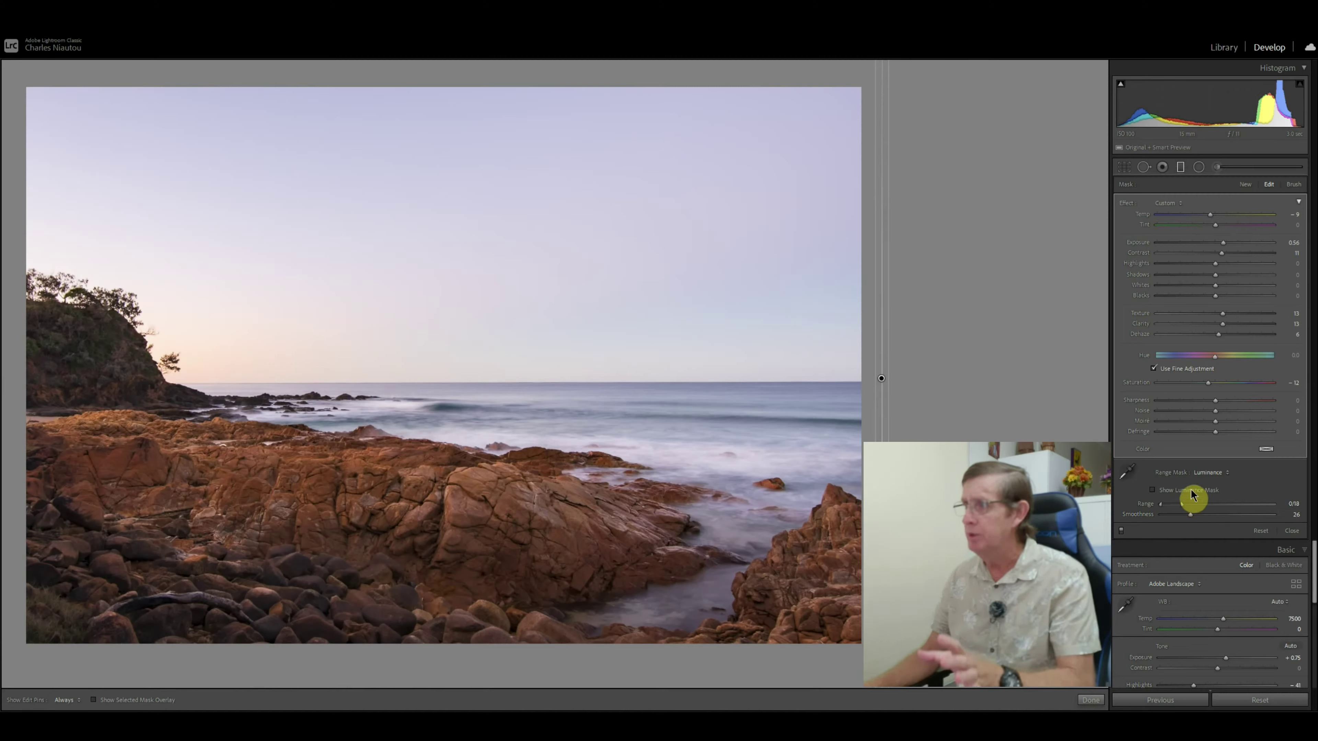
Step: Raise the masked shadows' clarity to 31 and texture to 22, and finish editing the graduated filter
left_click_drag(1223, 325, 1233, 325)
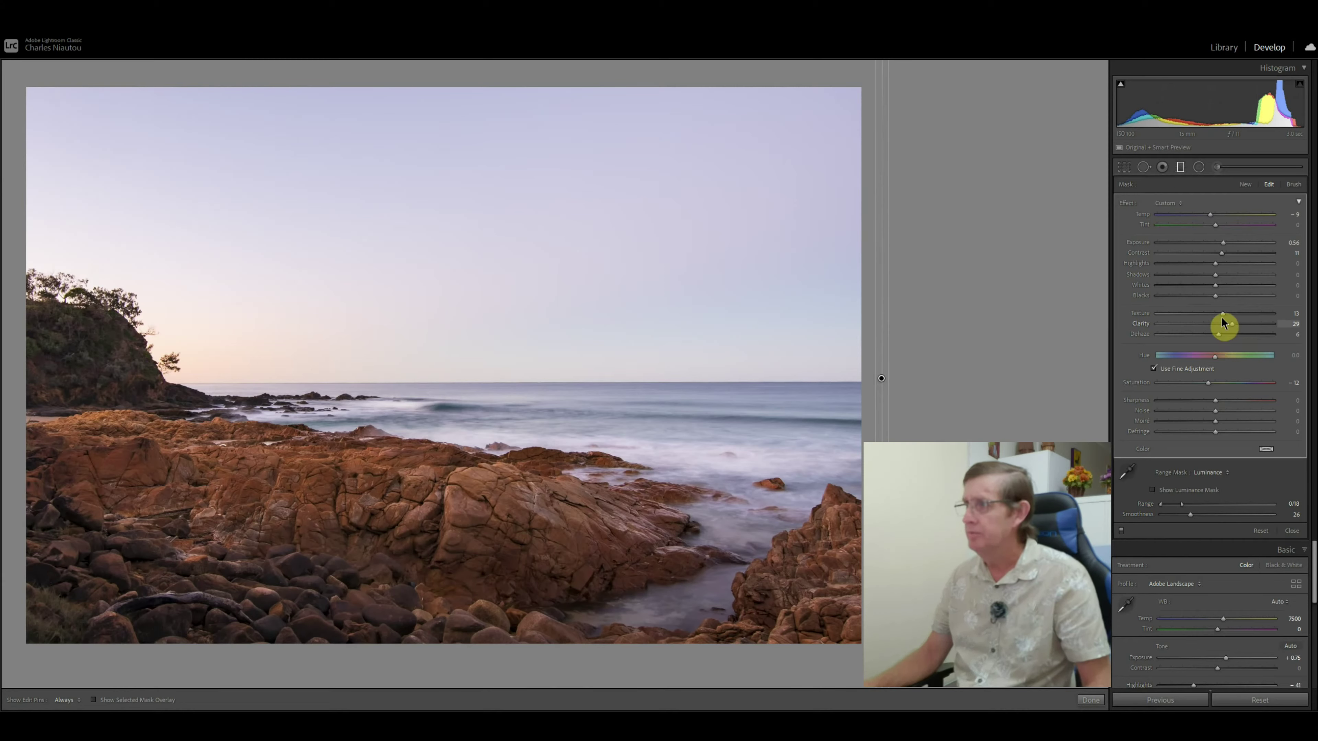
left_click_drag(1223, 317, 1227, 314)
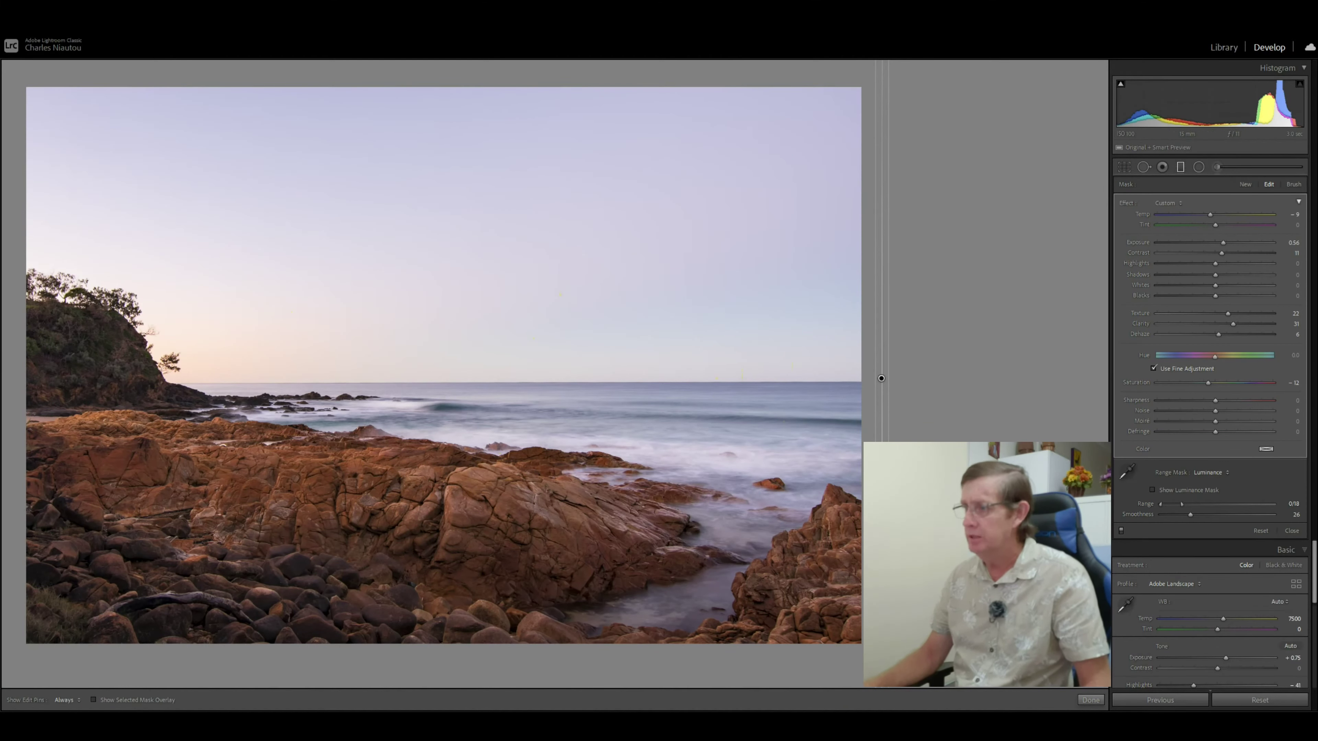
left_click(1083, 700)
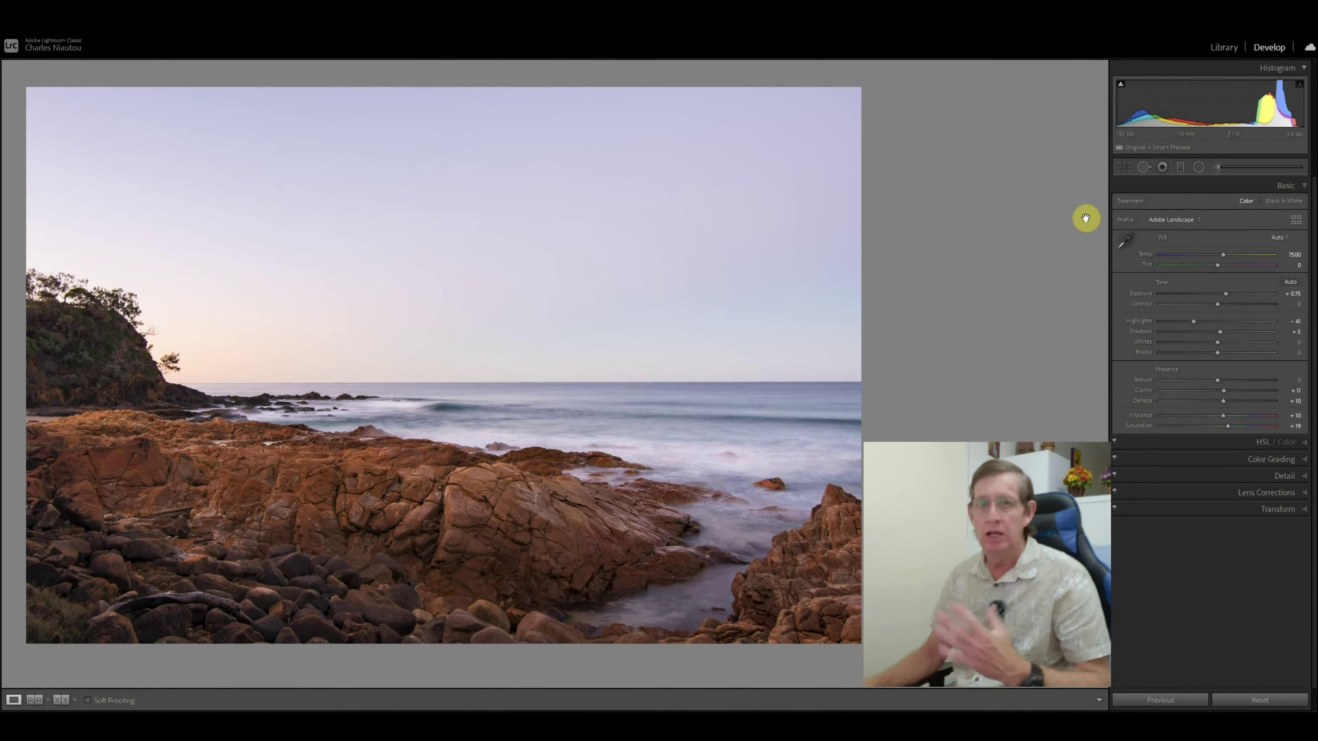
Step: Add a vertical graduated filter just outside the photo's left edge so it covers the whole image, and check its coverage with the mask overlay
left_click(1178, 167)
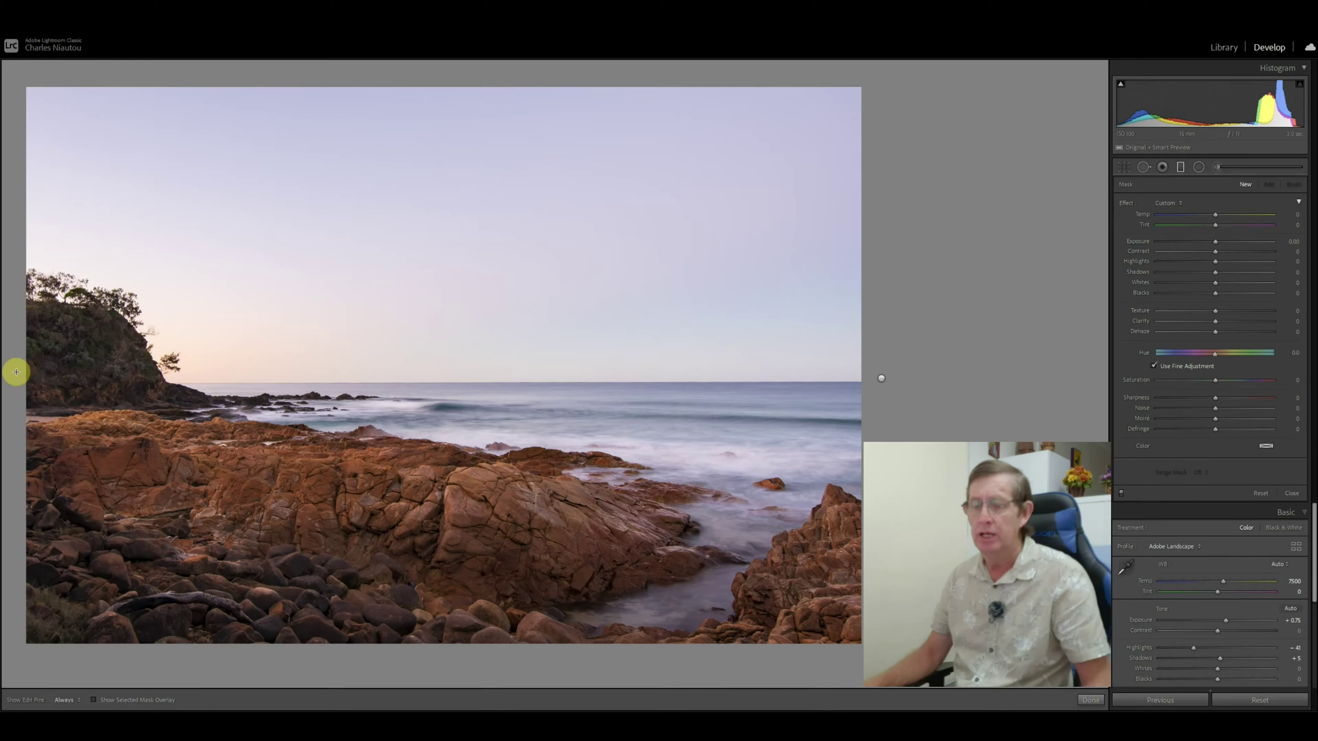
left_click_drag(16, 372, 11, 372)
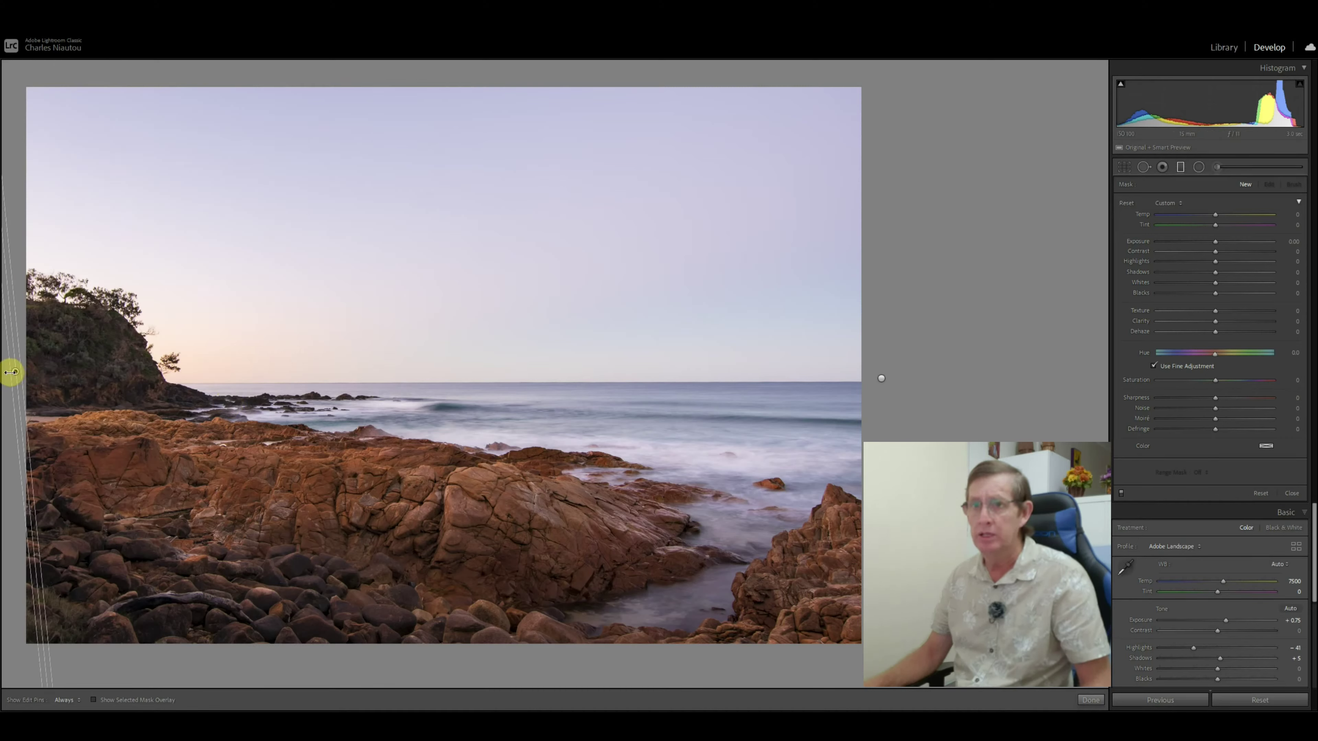
left_click(16, 408)
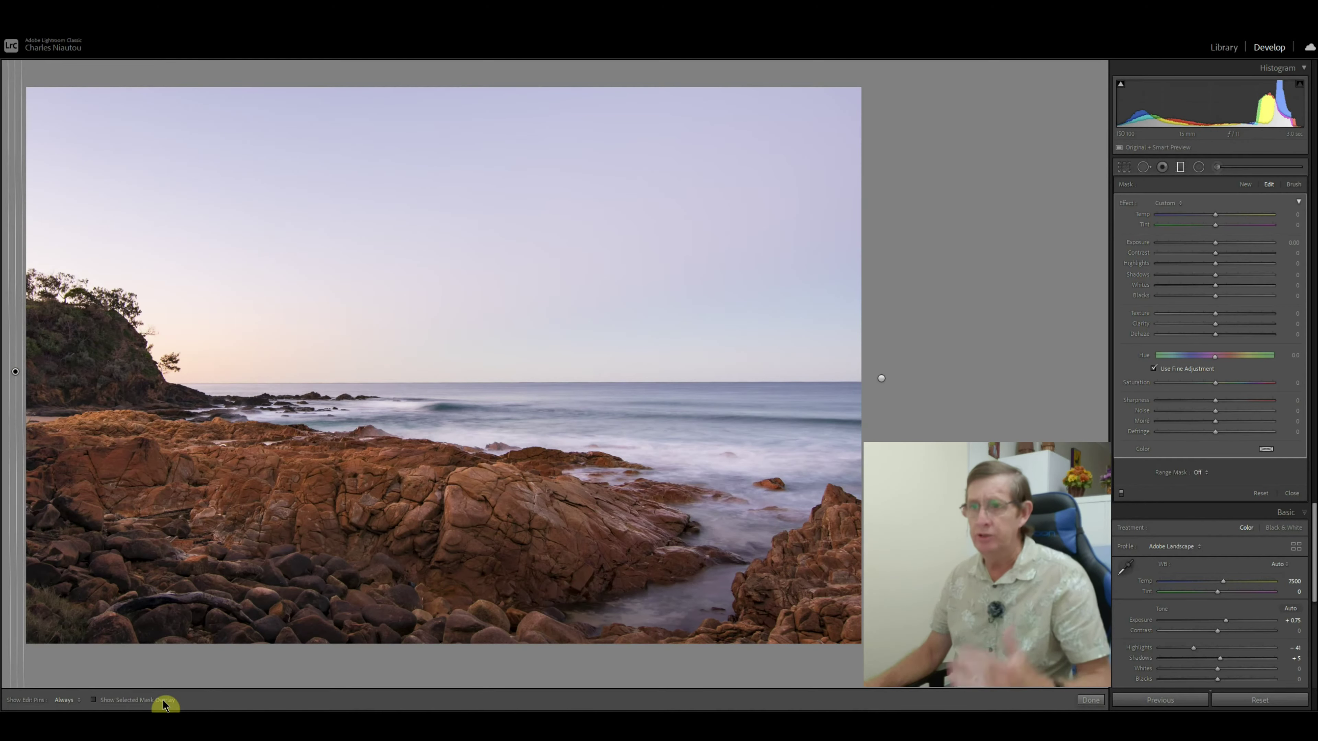
left_click(163, 704)
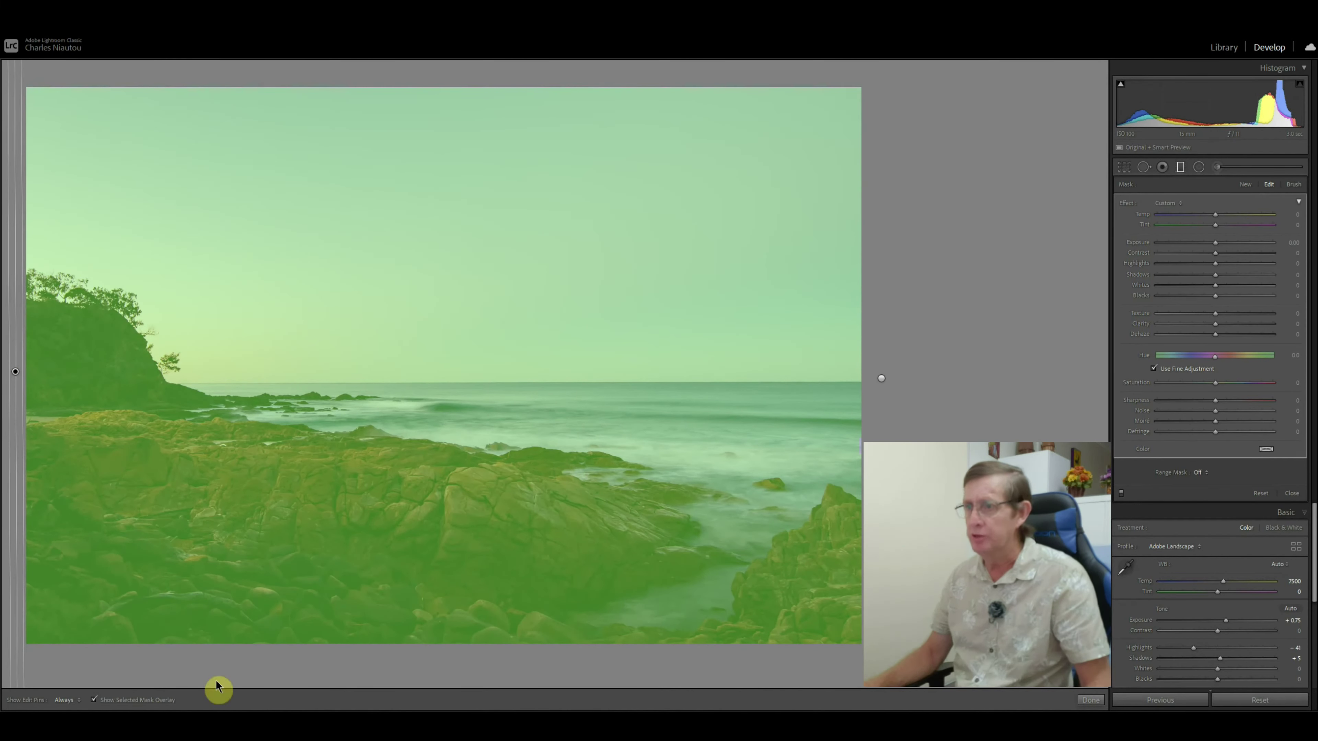
key("o")
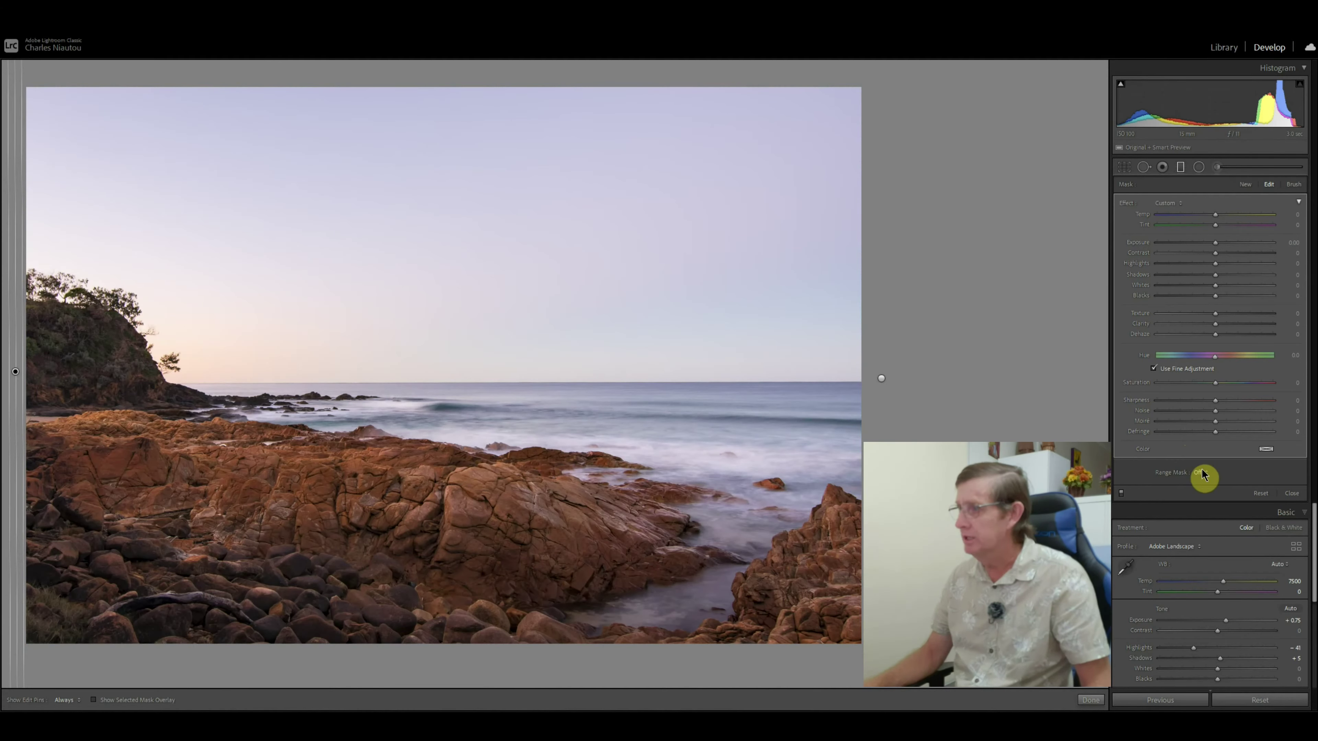
Step: Limit the new graduated filter to the highlights with a luminance range mask of 70/100 and a smoothness of 47
left_click(1171, 514)
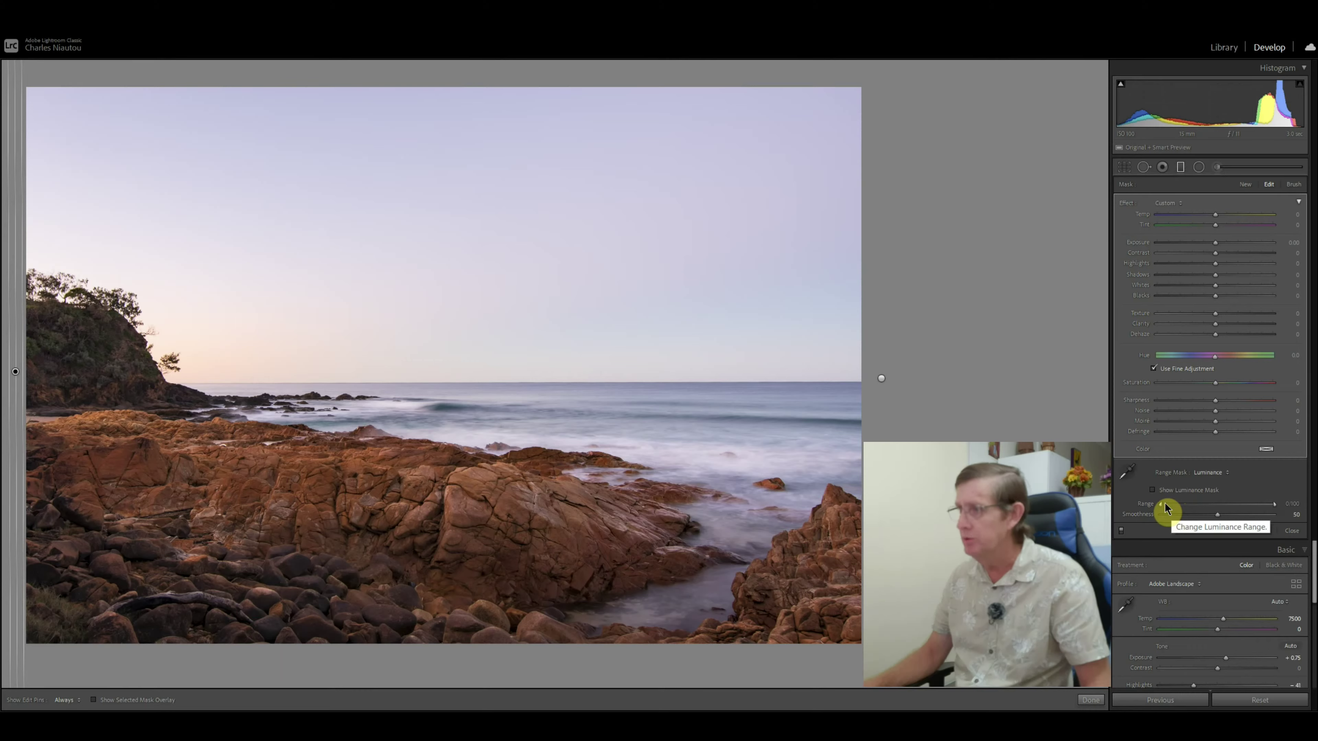
left_click(1161, 504, "alt")
left_click_drag(1161, 507, 1216, 518)
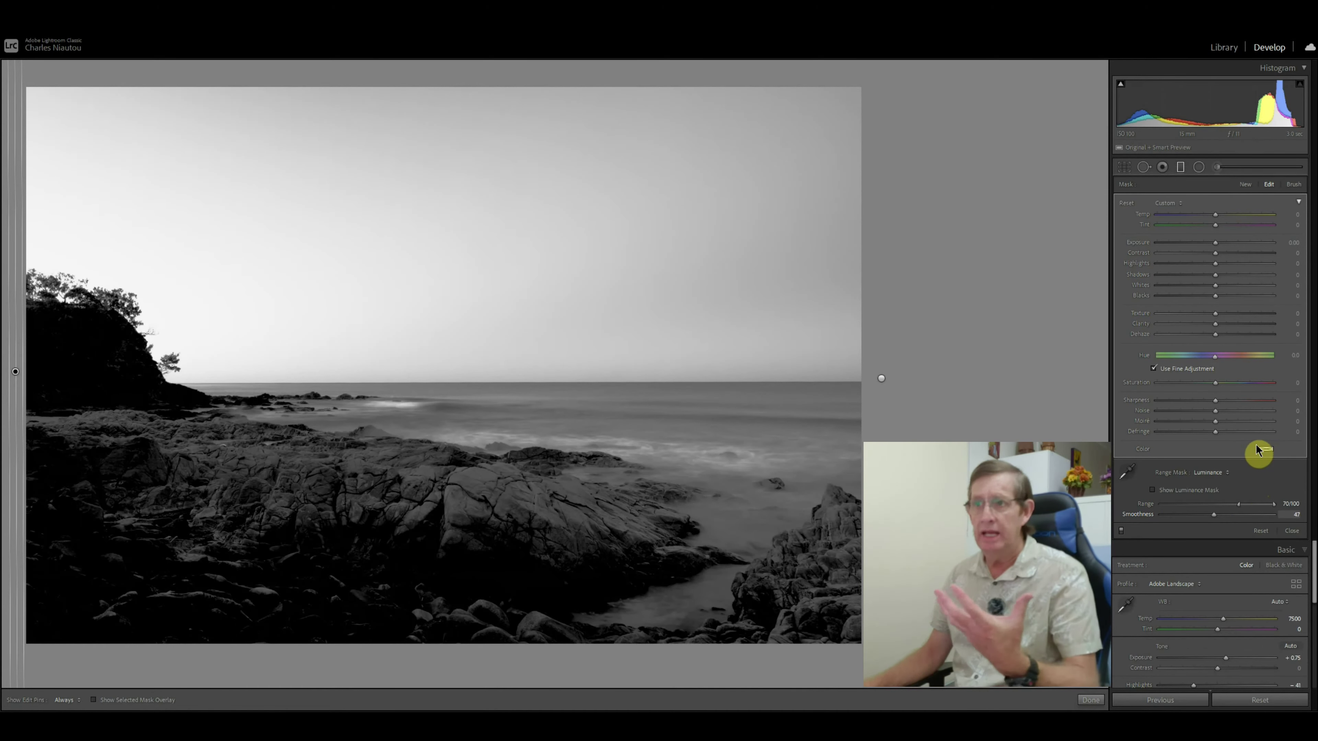
Step: Set the masked highlights' highlights to -16, temperature to 10 and saturation to 10, adjust their clarity, and finish editing the filter
left_click(1206, 264)
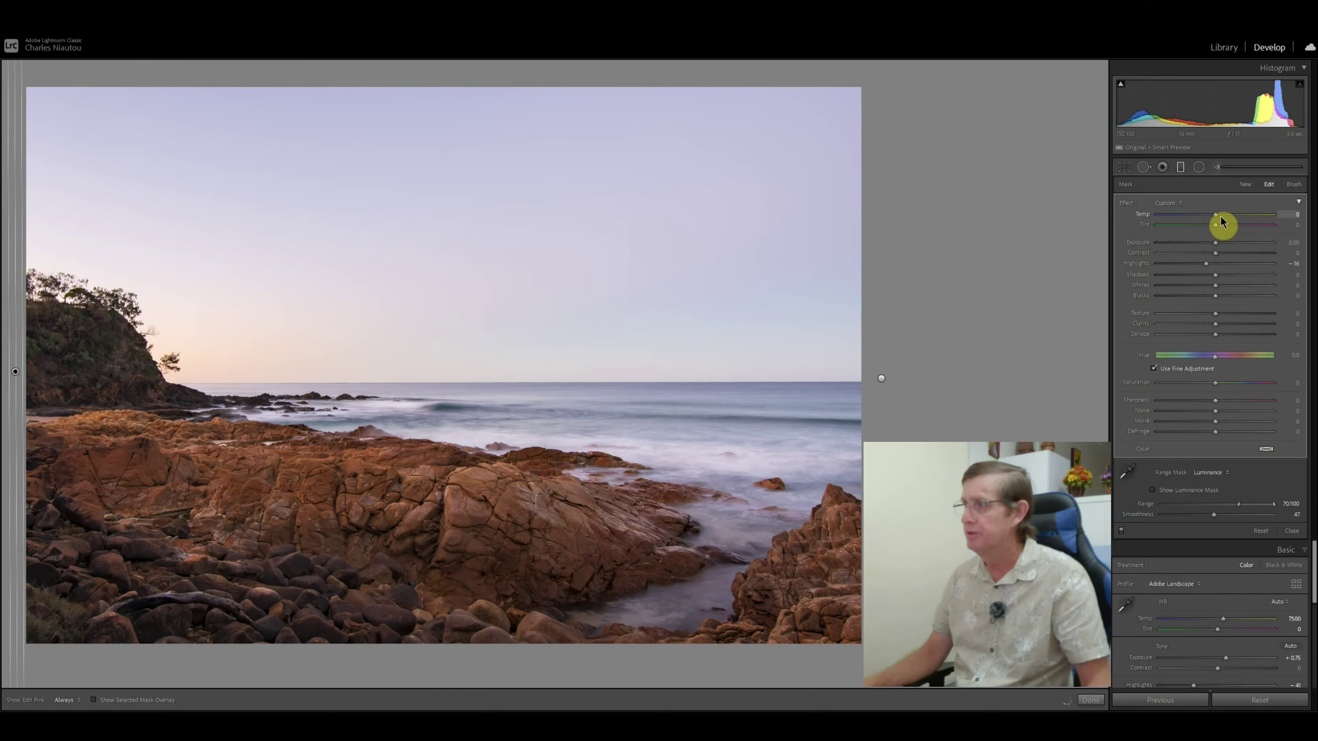
left_click(1221, 215)
left_click(1221, 382)
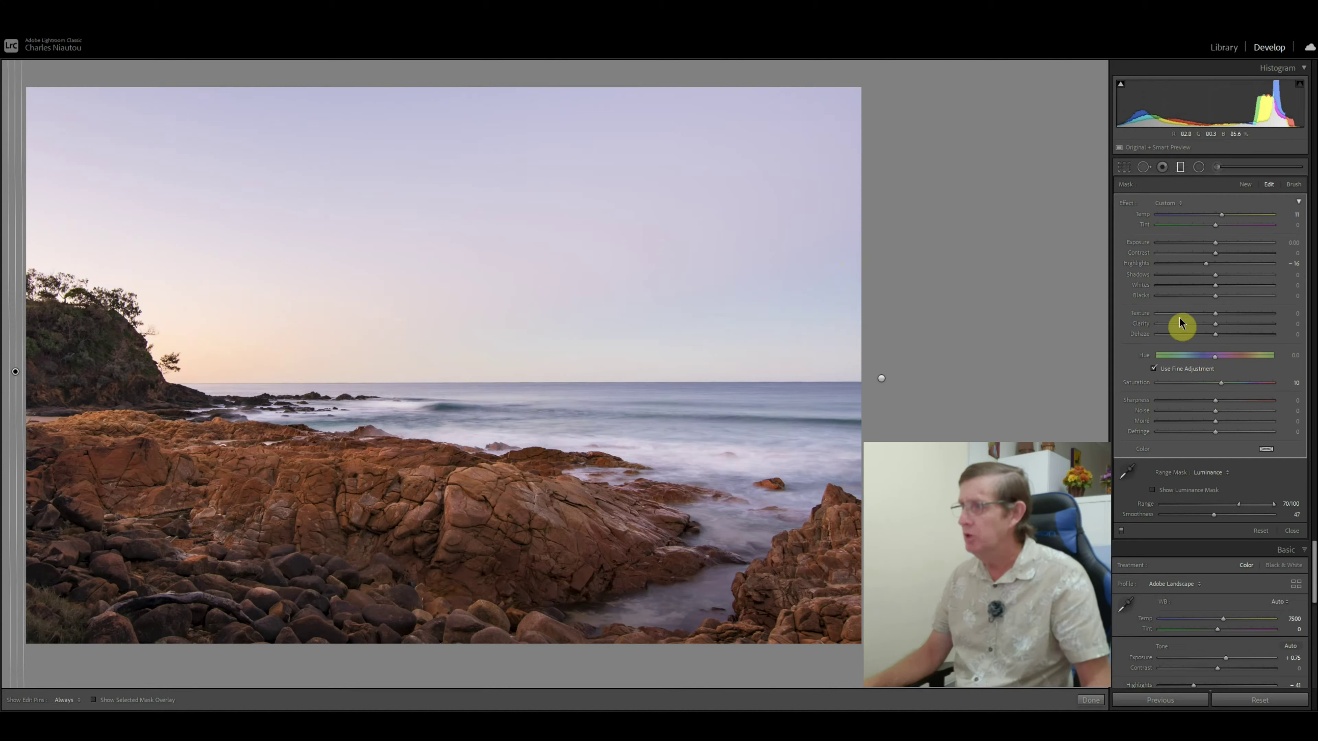
left_click(1215, 324)
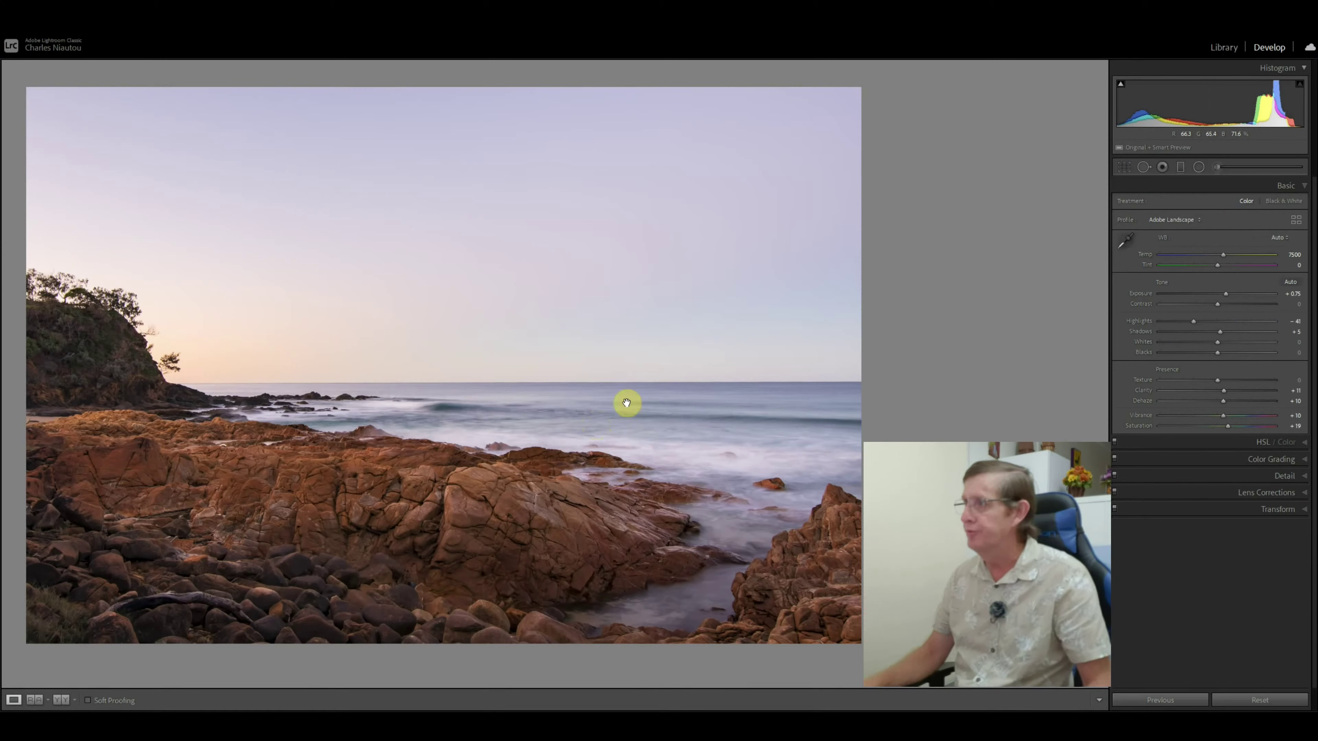
Step: Draw a radial filter over the dark rocks in the photo's lower-left corner, then enlarge, reposition and tilt the ellipse to fit them
left_click(1198, 167)
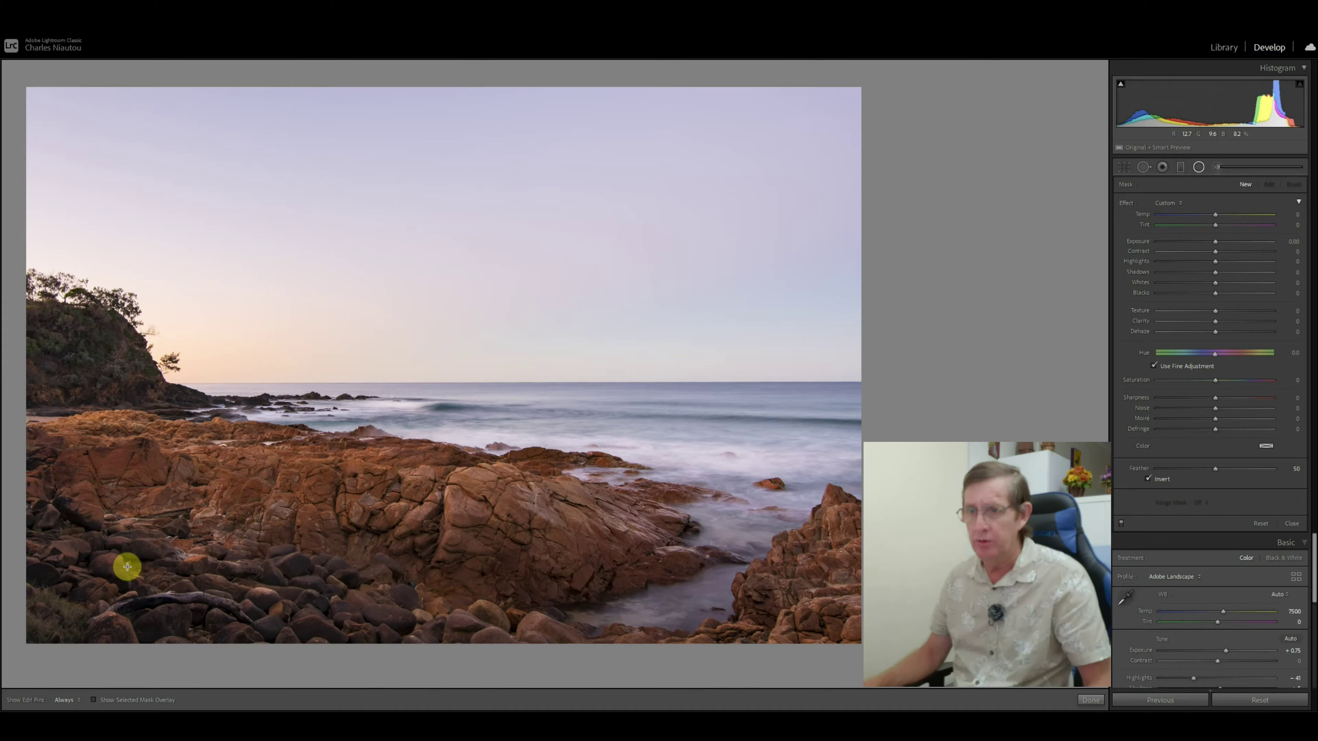
left_click_drag(127, 566, 188, 586)
left_click_drag(337, 628, 349, 636)
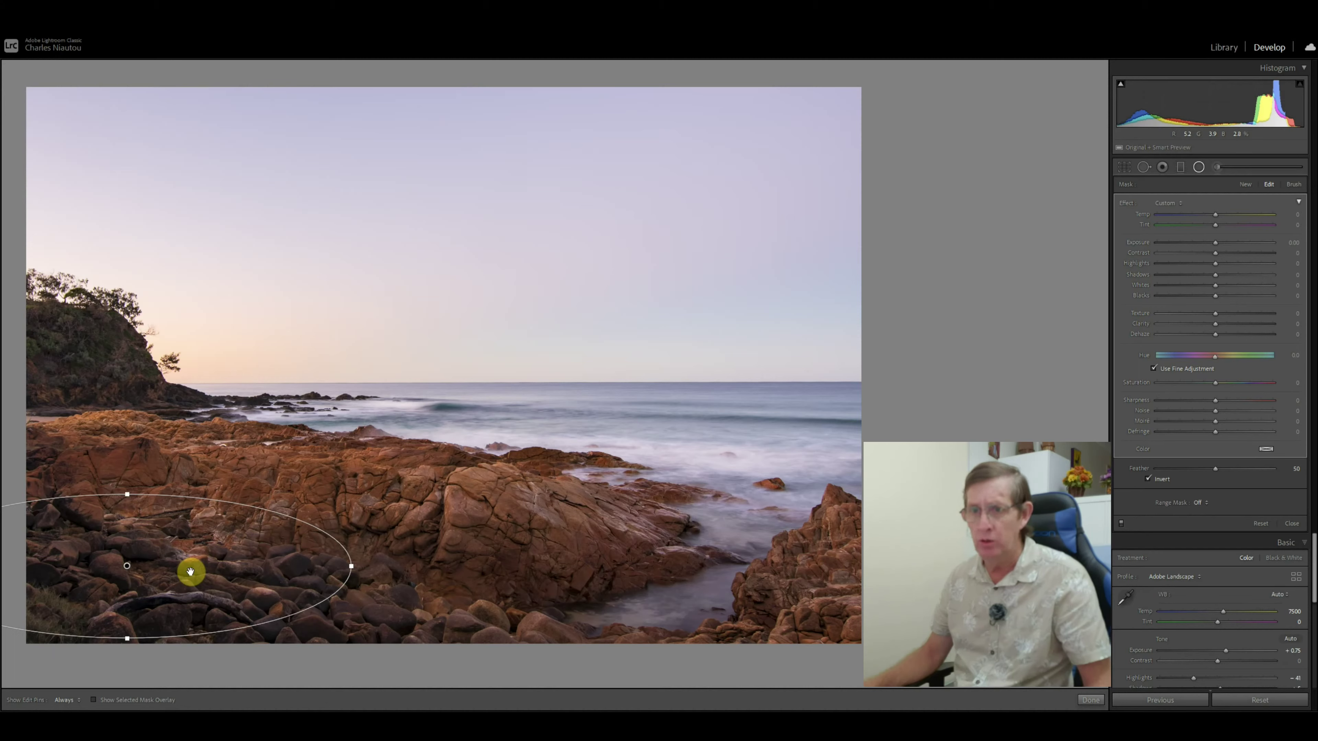
left_click_drag(191, 571, 424, 641)
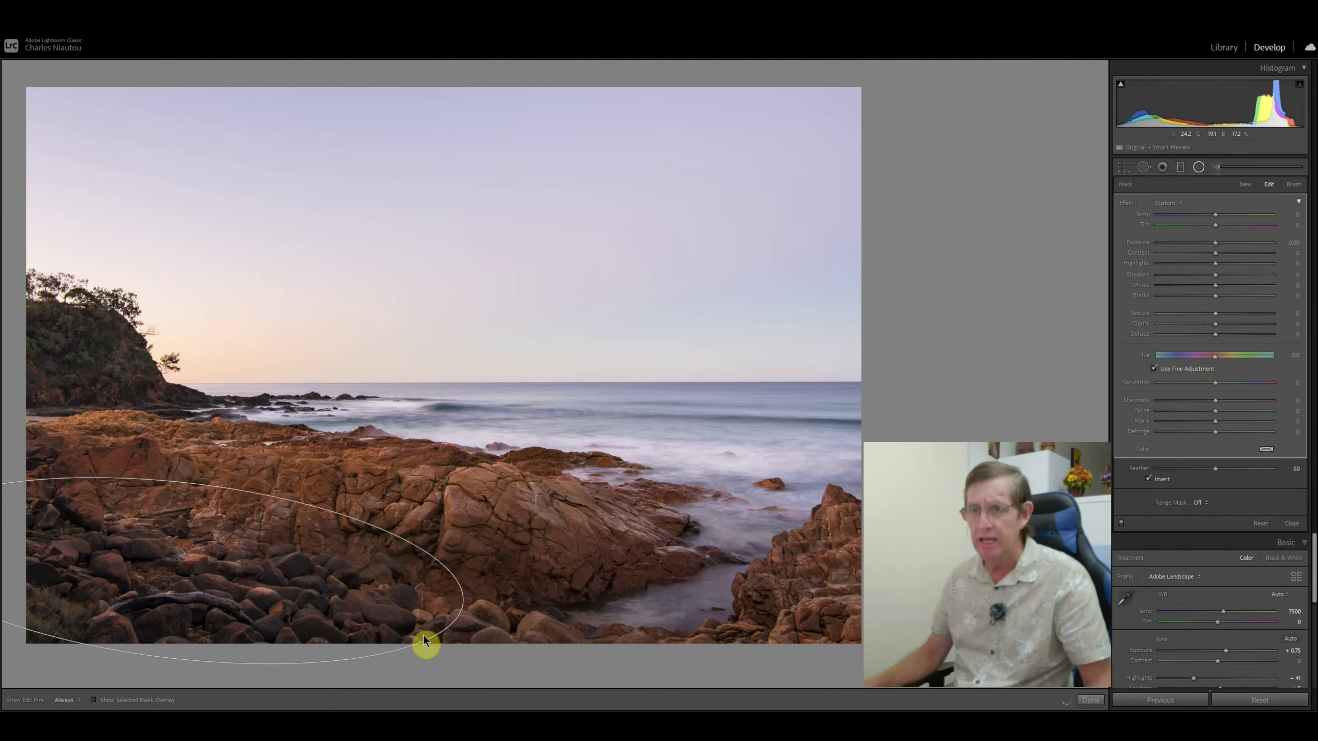
left_click_drag(423, 637, 424, 641)
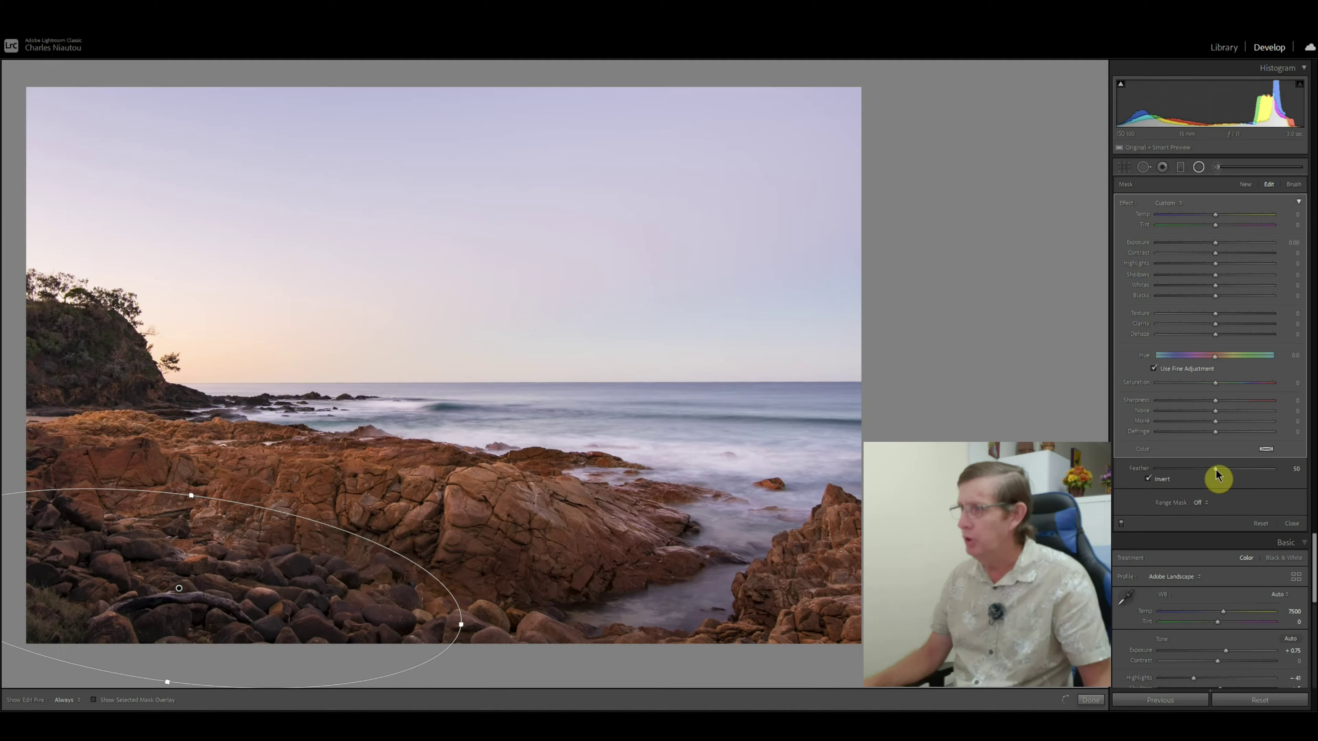
Step: Examine the radial filter's coverage with the mask overlay, comparing the inverted and non-inverted mask
left_click(172, 702)
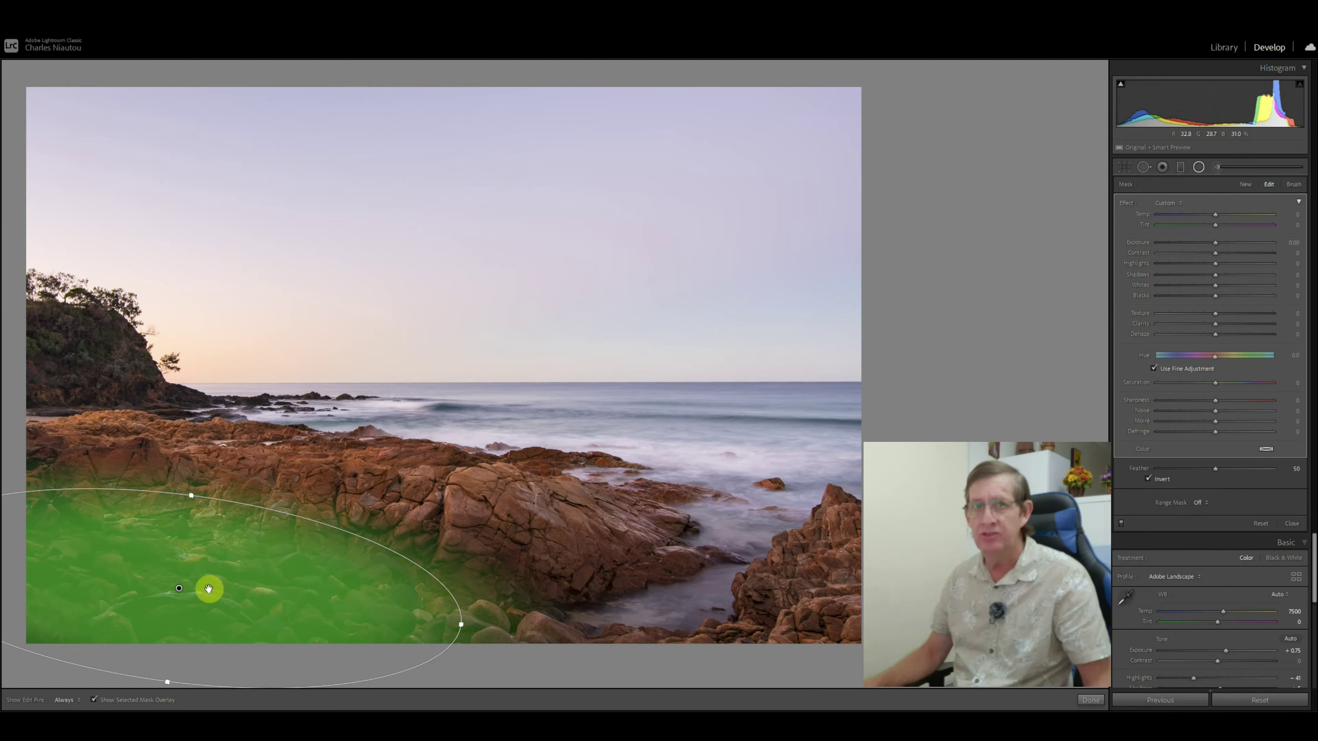
left_click(1149, 481)
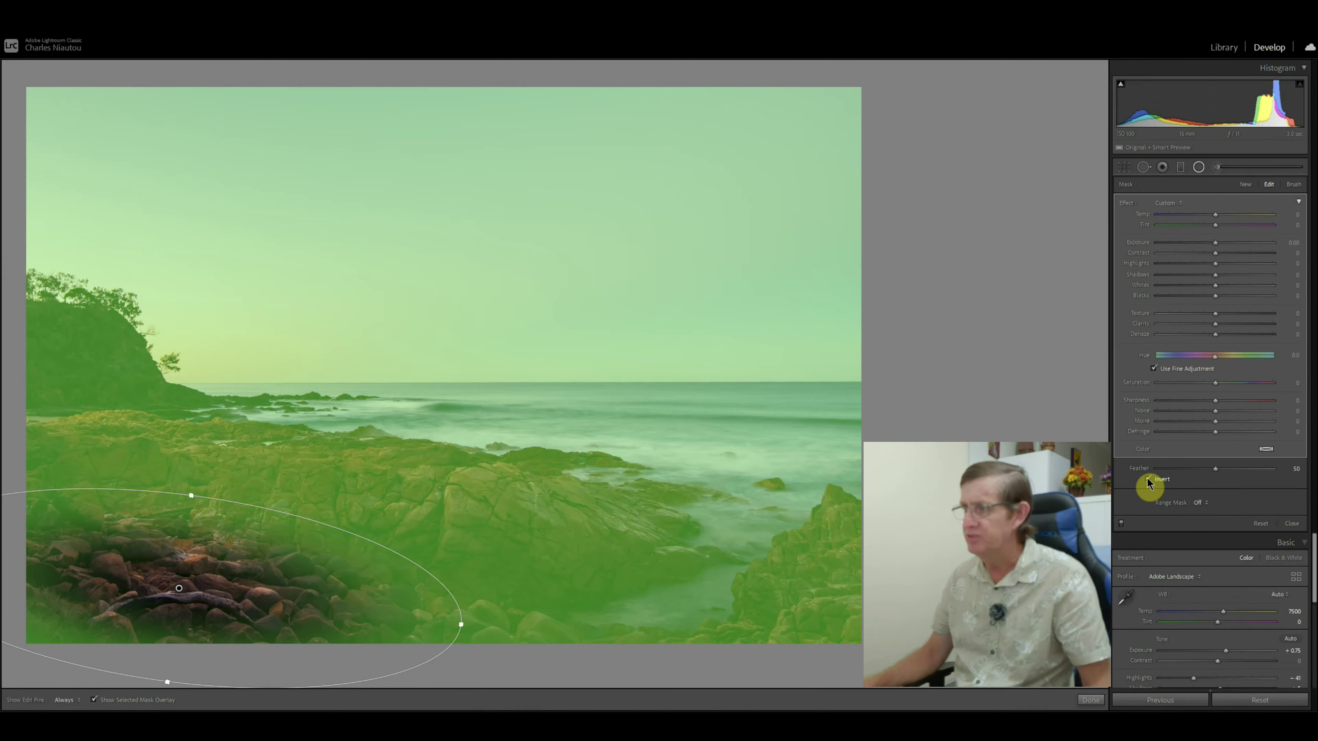
left_click(1148, 481)
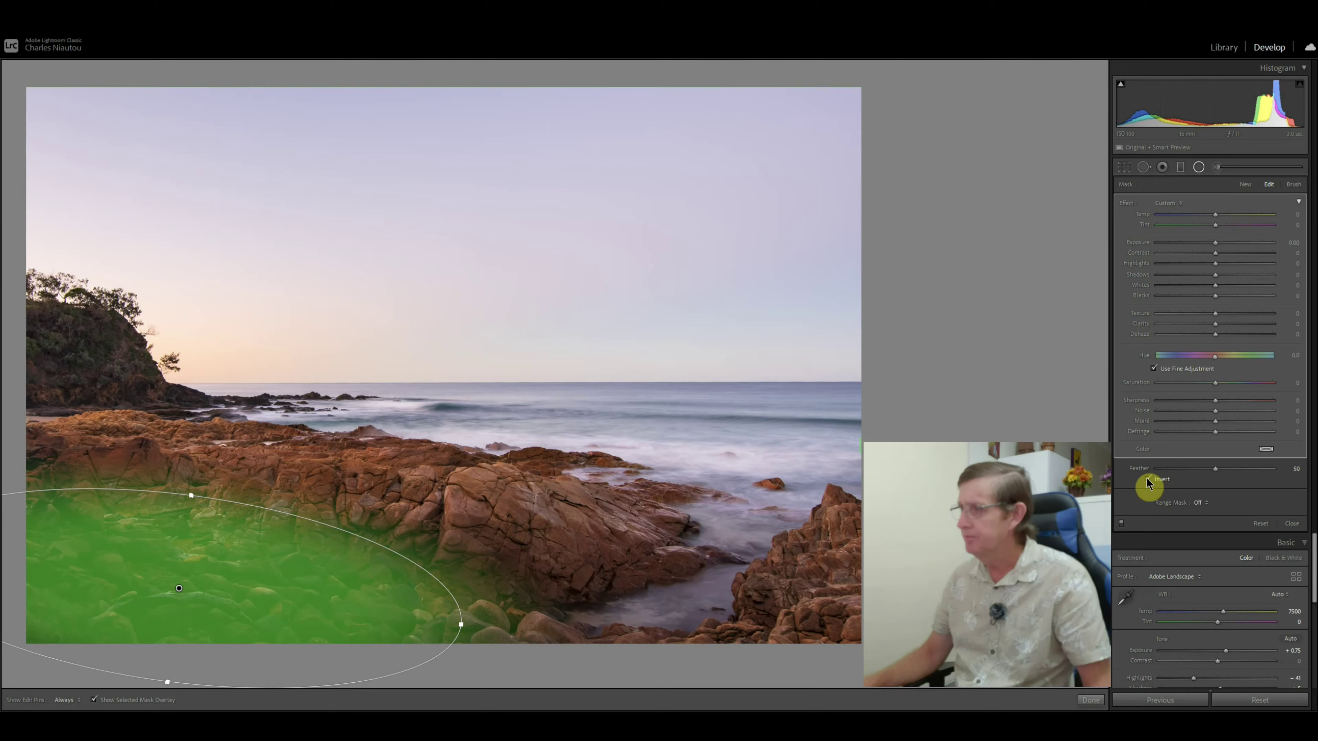
key("o")
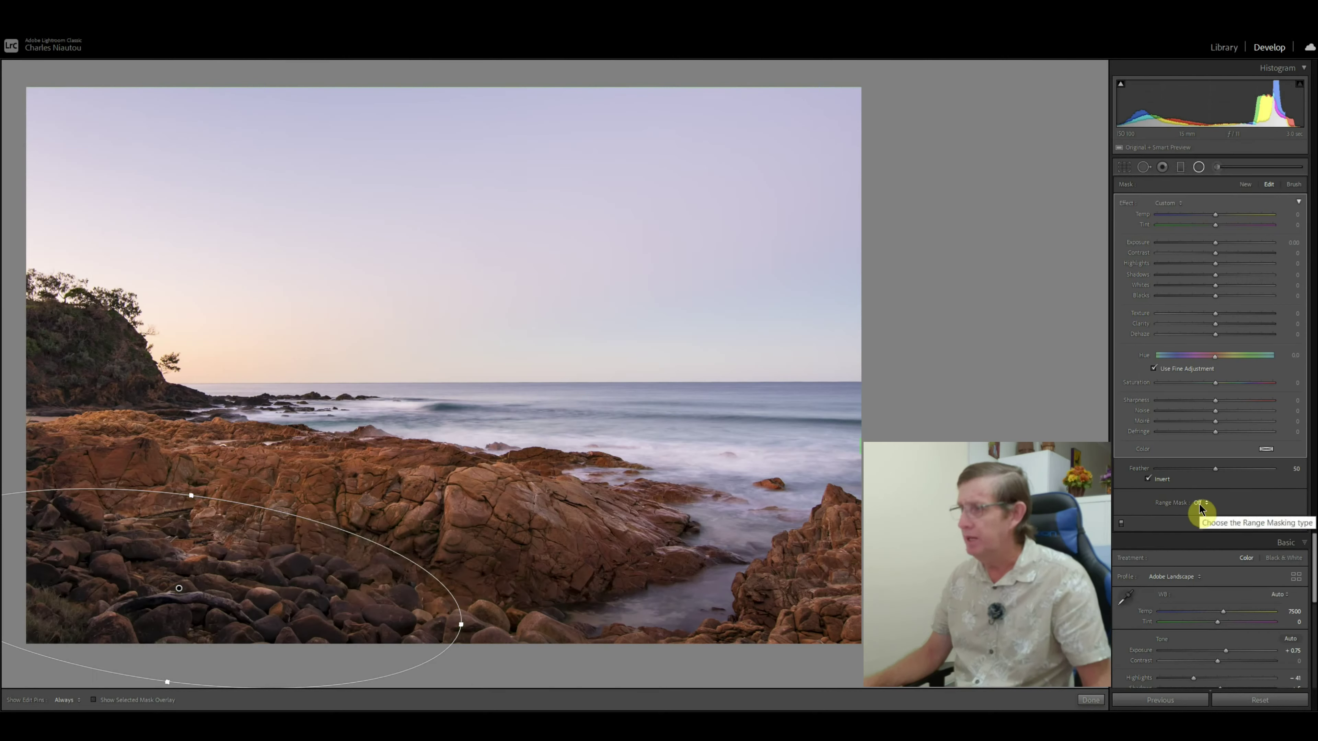
Step: Apply a color range mask to the radial filter and sample the color of a dark rock inside the ellipse
left_click(1199, 504)
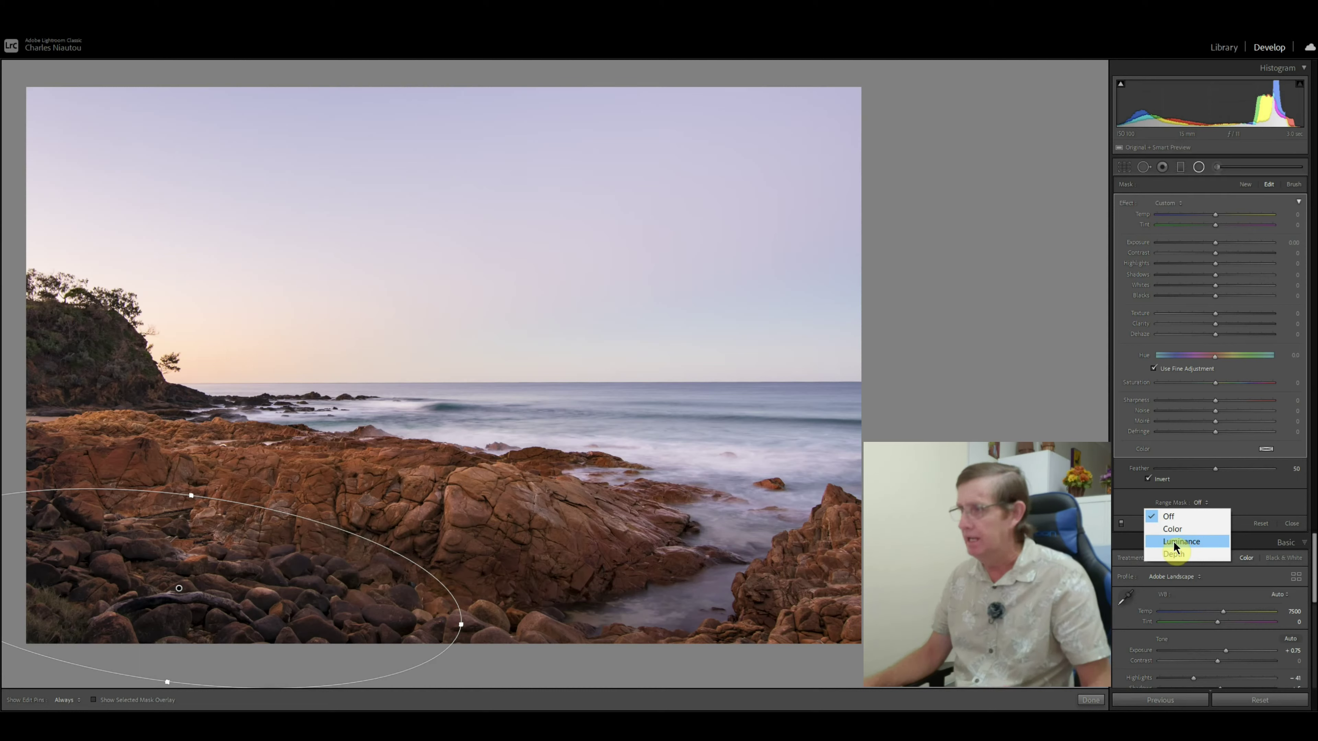
left_click(1171, 528)
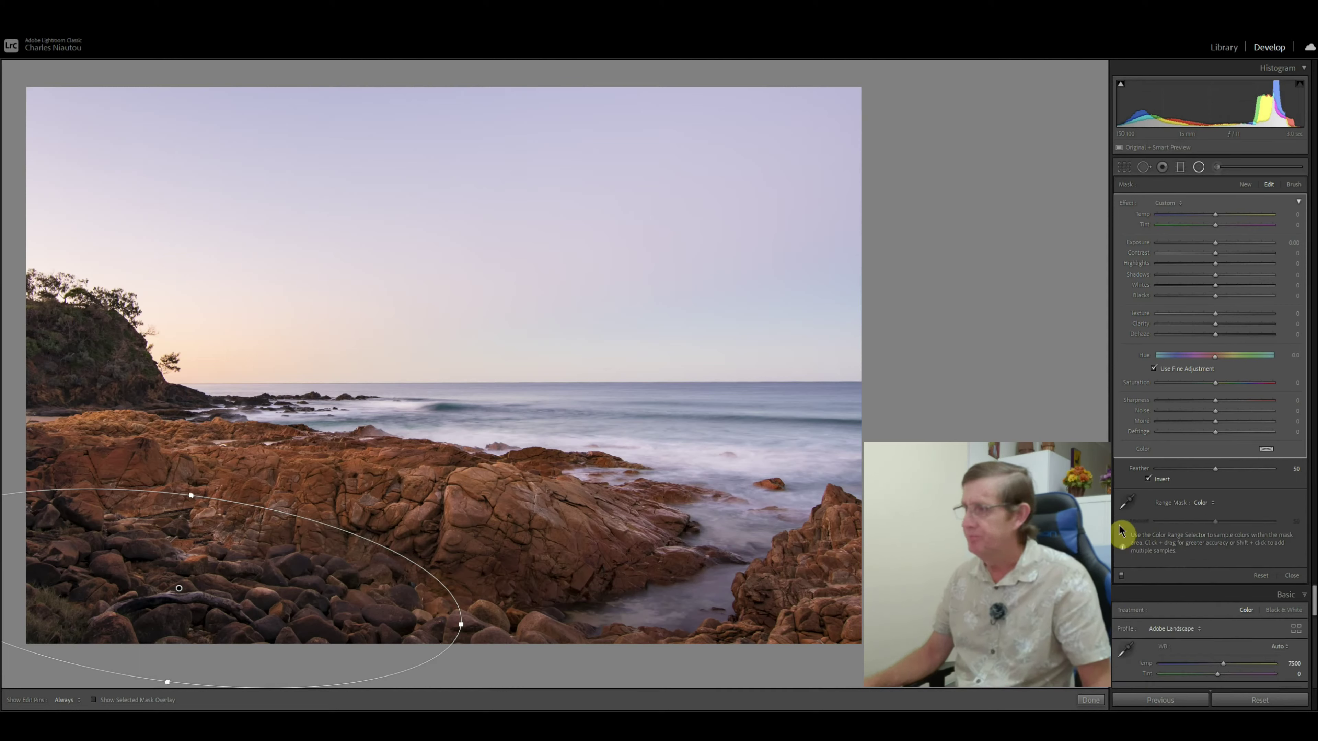
left_click(1129, 508)
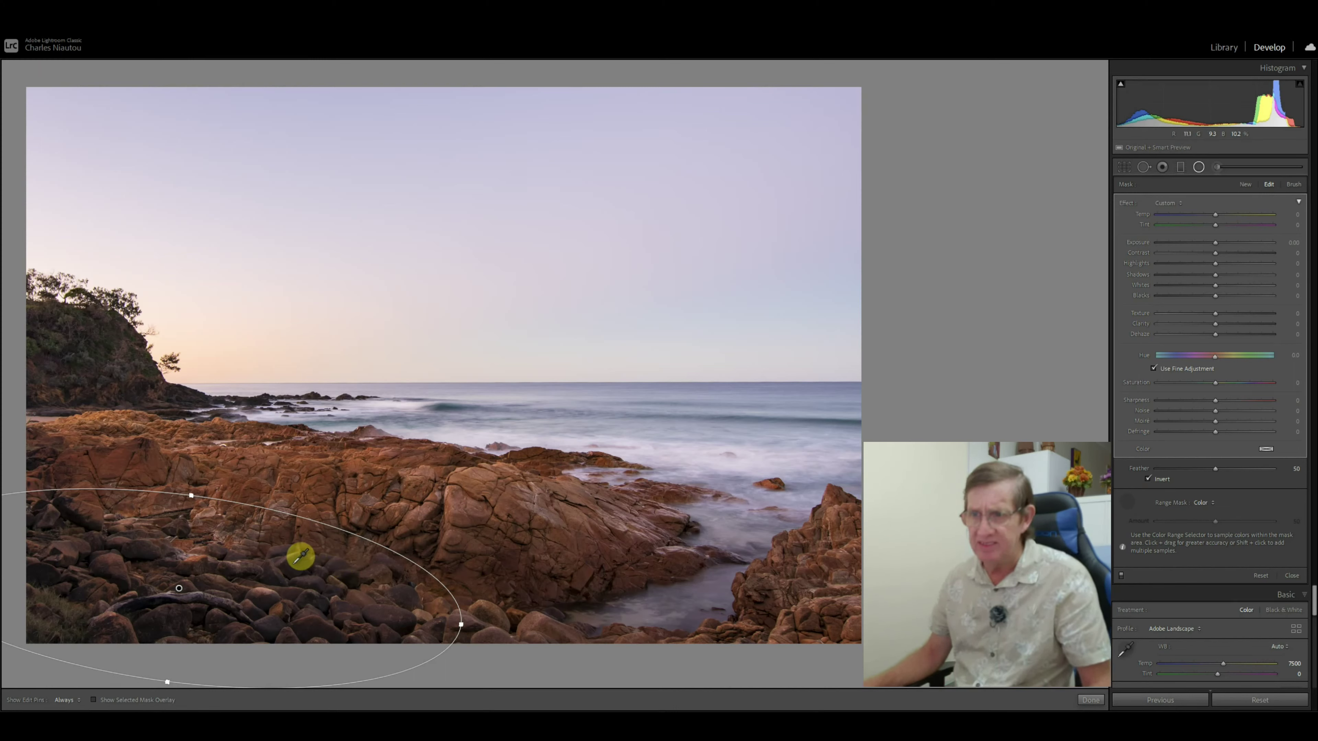
left_click(305, 559)
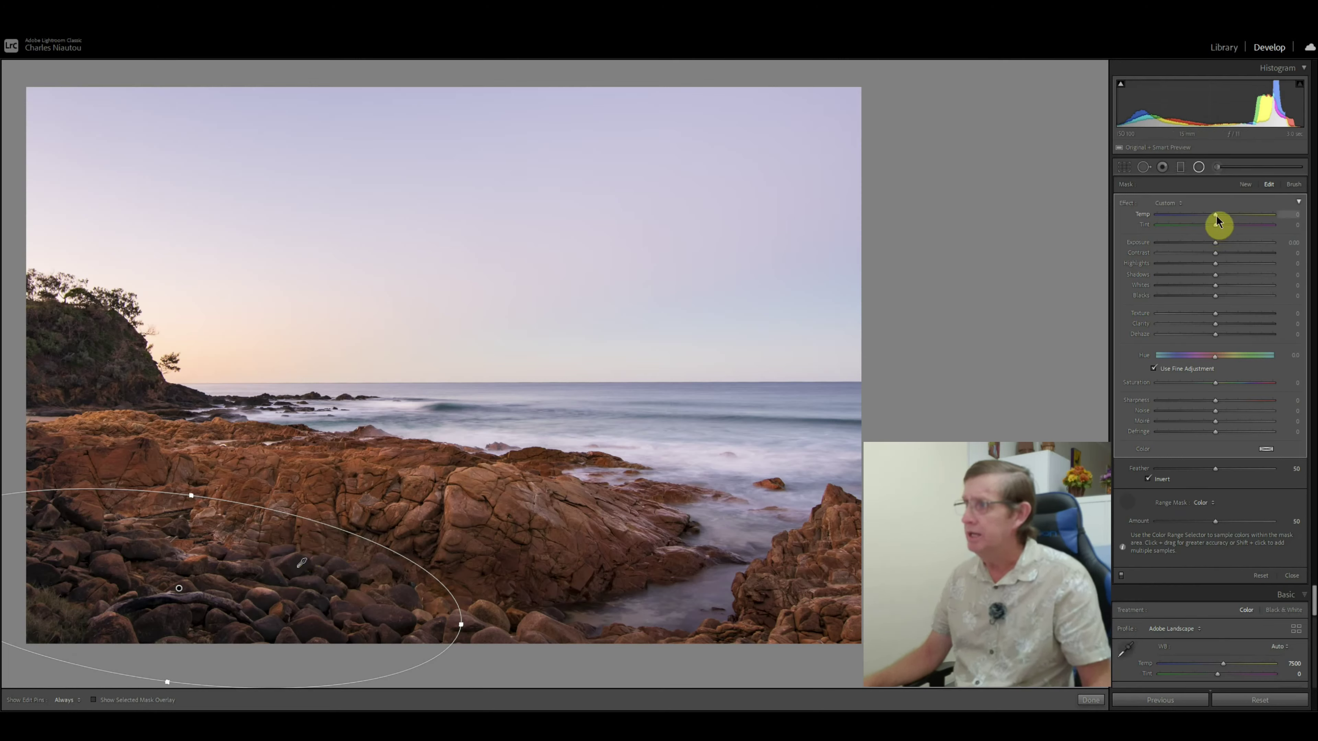
Step: Cool the masked dark rocks to a temperature of -28 and a tint of -17, and set their saturation to 22
left_click_drag(1216, 216, 1188, 216)
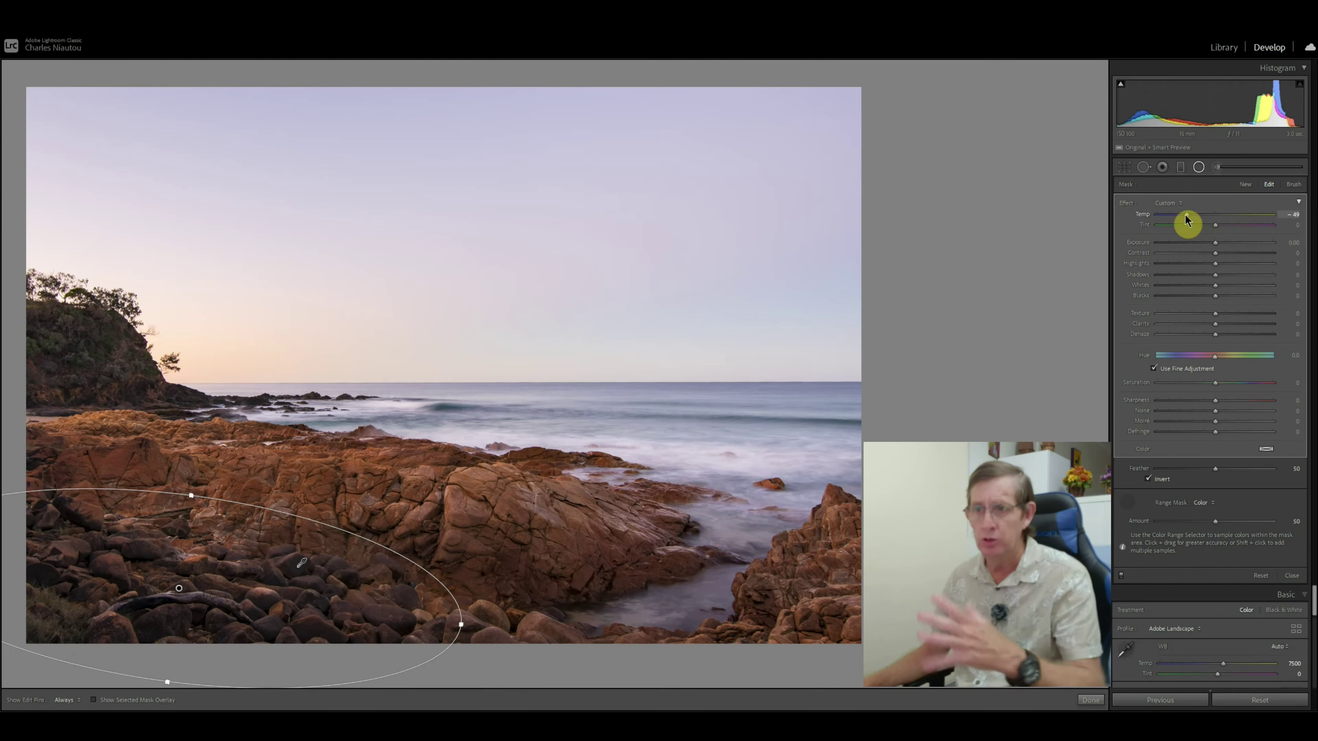
left_click_drag(1186, 219, 1185, 219)
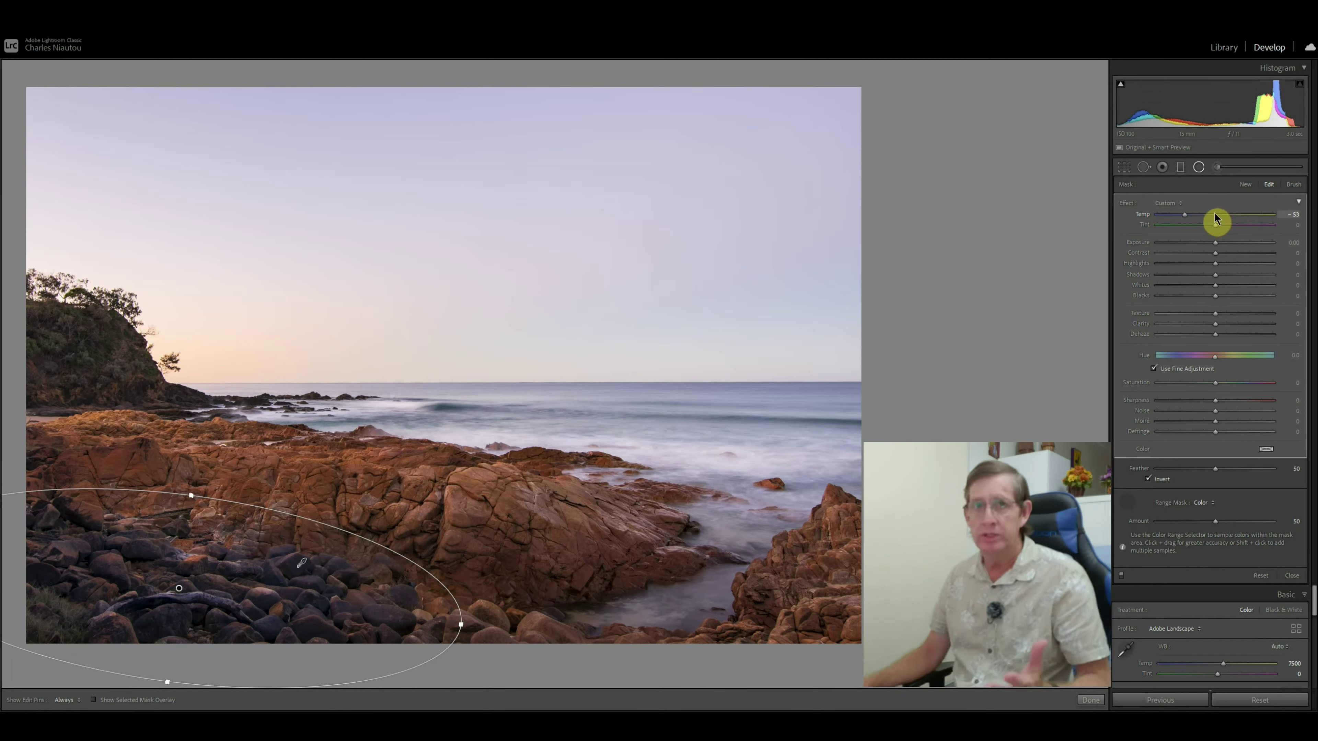
left_click(1203, 214)
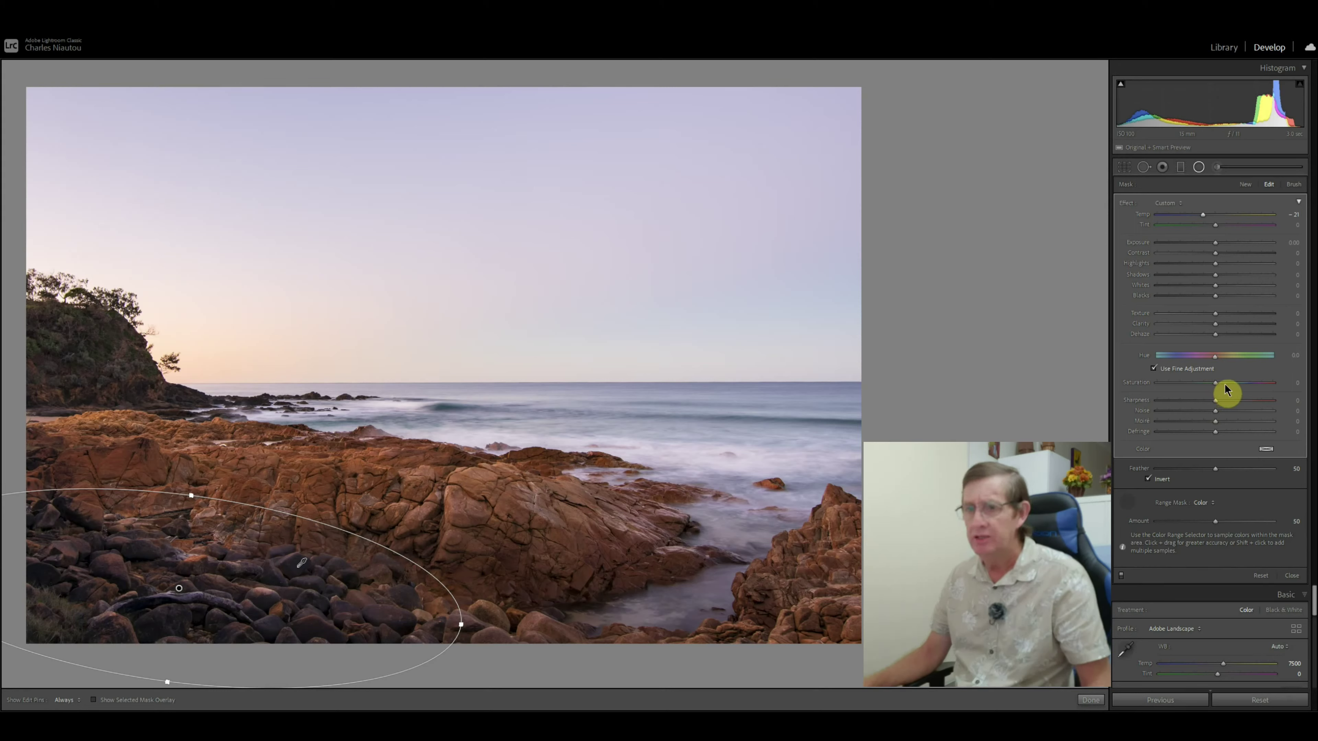
left_click_drag(1224, 385, 1227, 384)
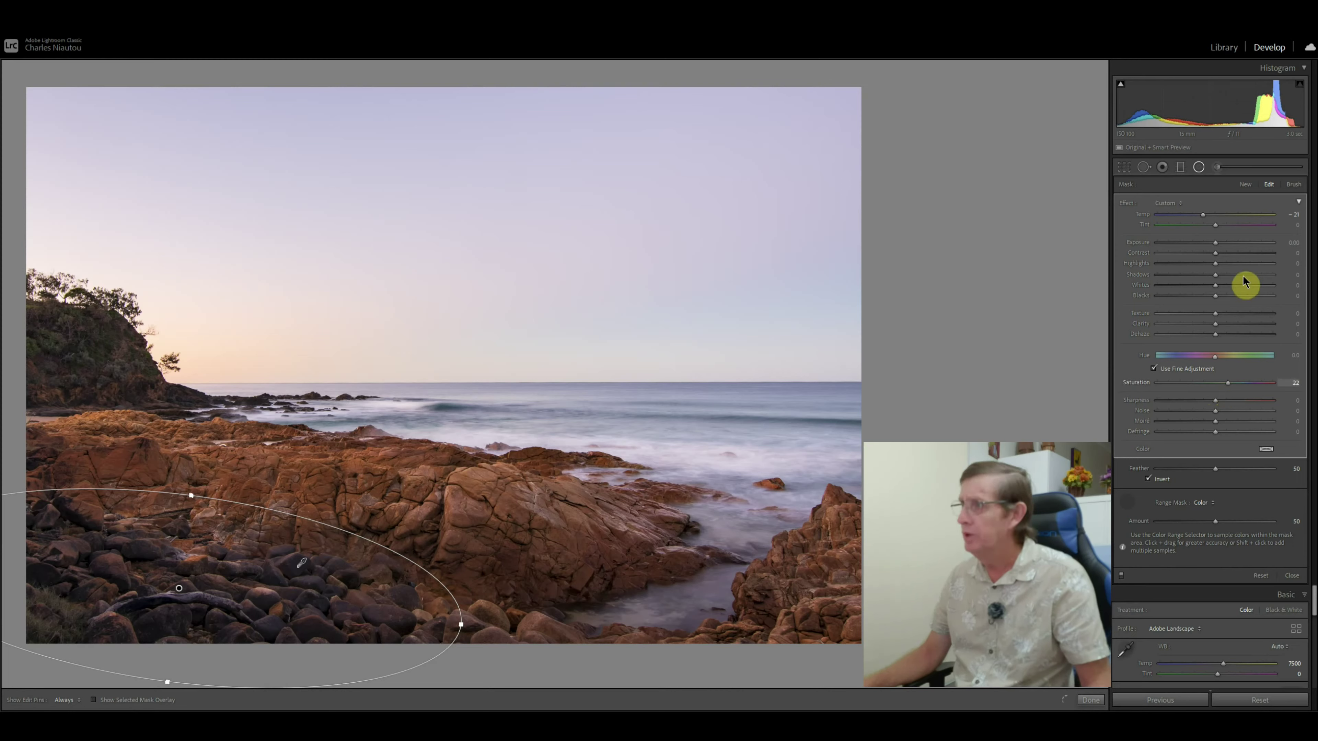
left_click_drag(1203, 219, 1206, 231)
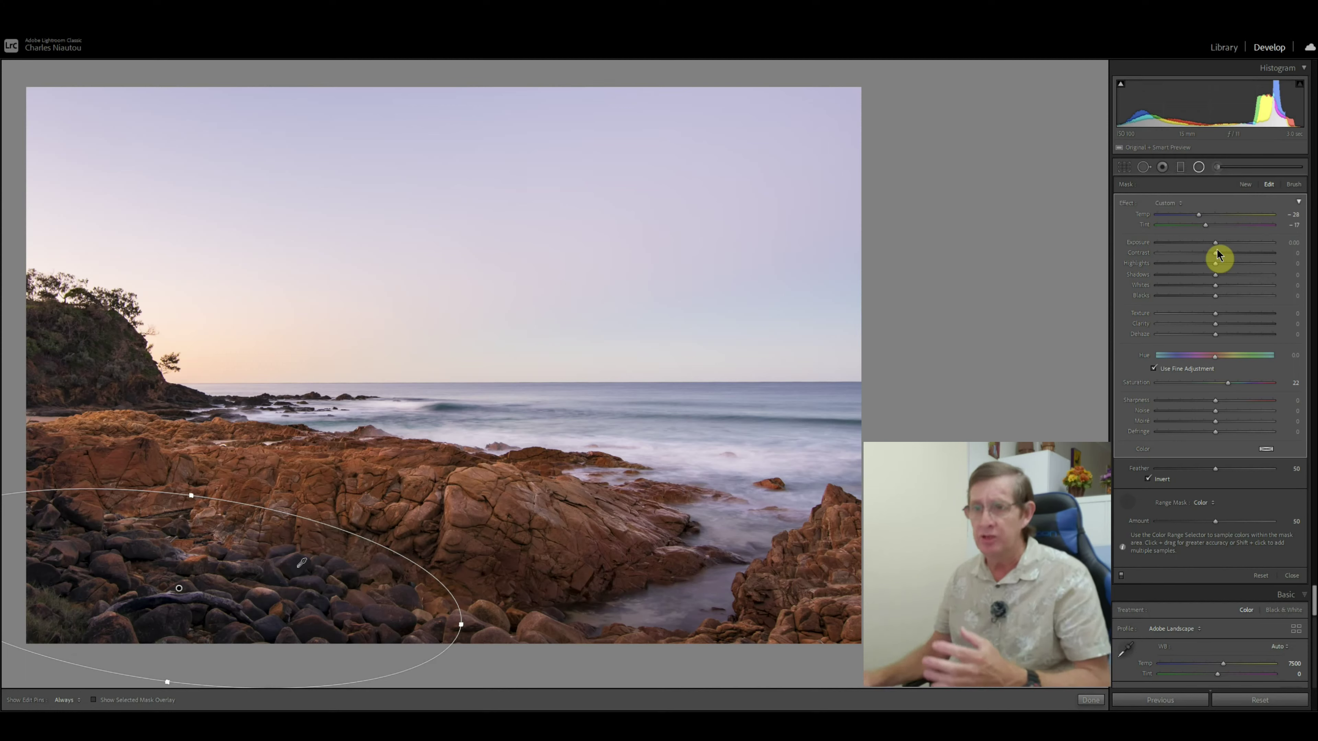
Step: Set the masked rocks' clarity to 19, texture to 11, contrast to 13 and exposure to -0.70, and raise their dehaze slightly
left_click(1215, 324)
left_click_drag(1217, 325, 1220, 324)
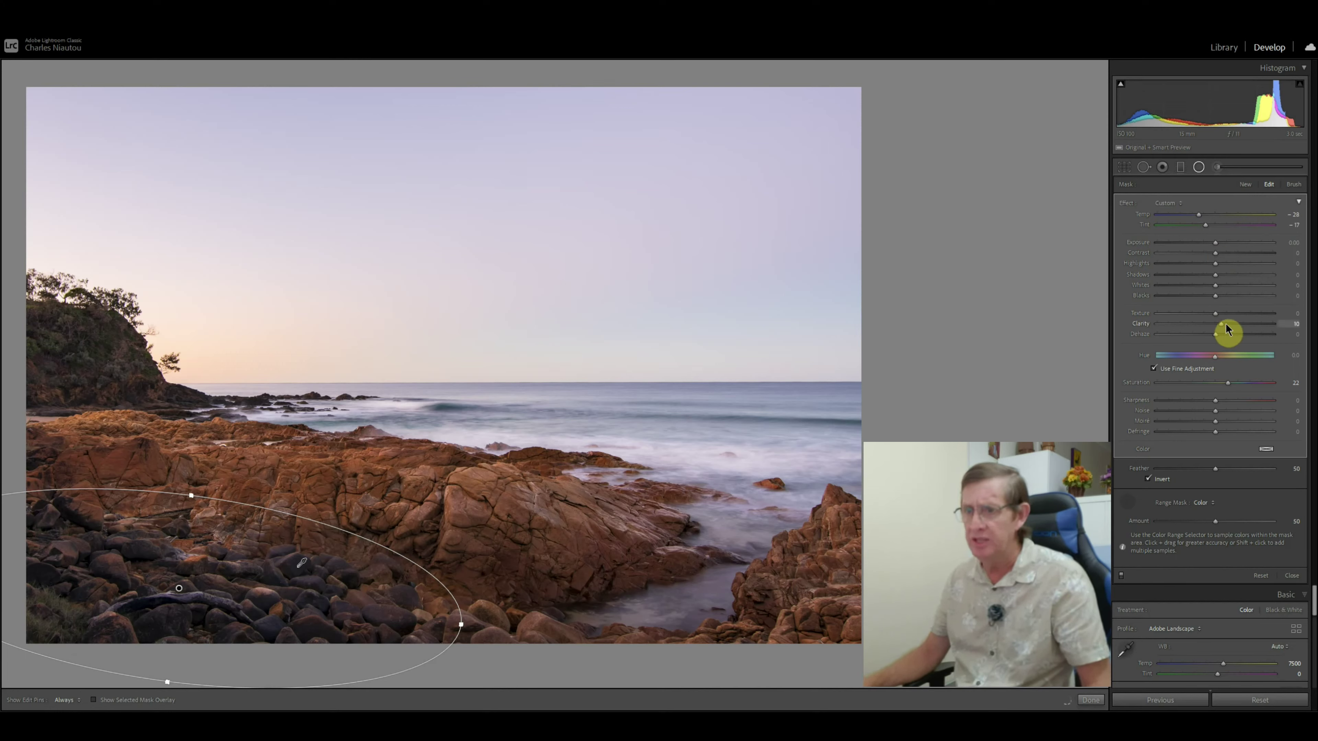
left_click_drag(1226, 327, 1216, 273)
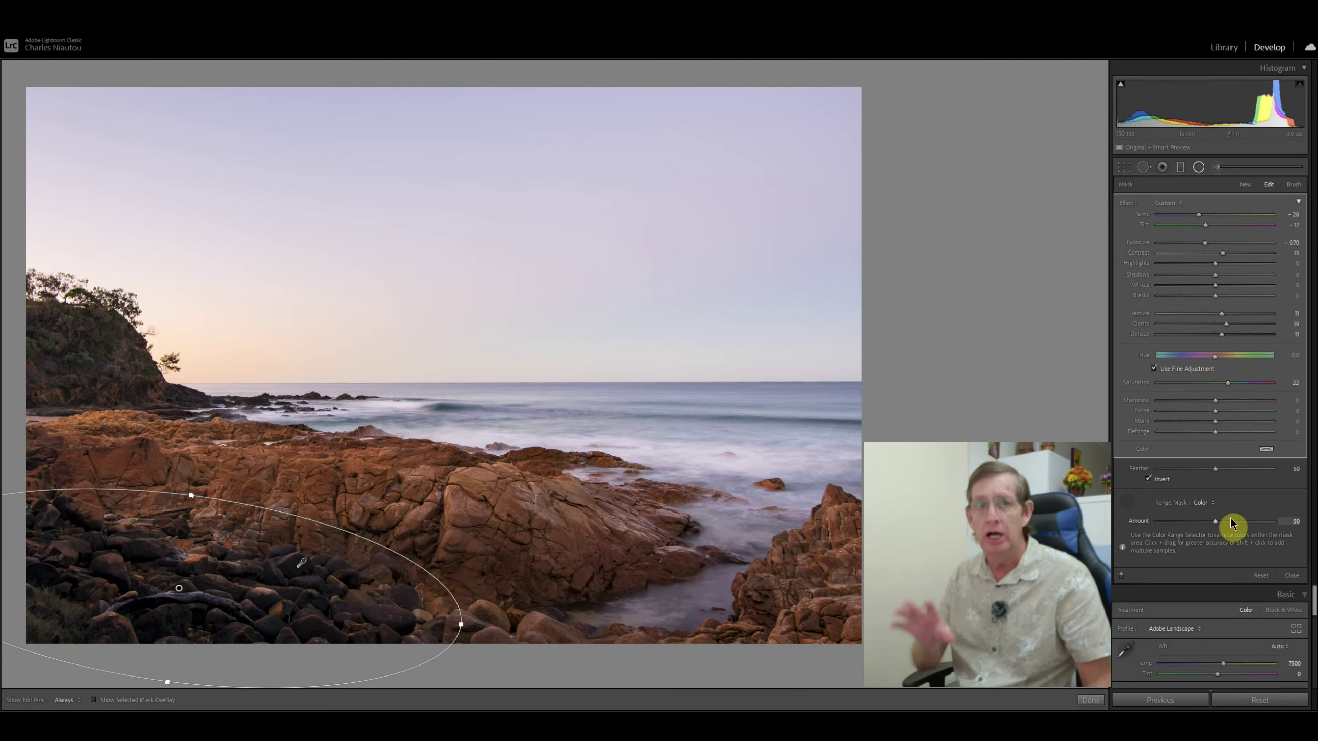
Step: Reduce the radial filter's feather to 36, lower the color range amount using the mask preview, and finish editing the filter
left_click_drag(1231, 523, 1195, 527)
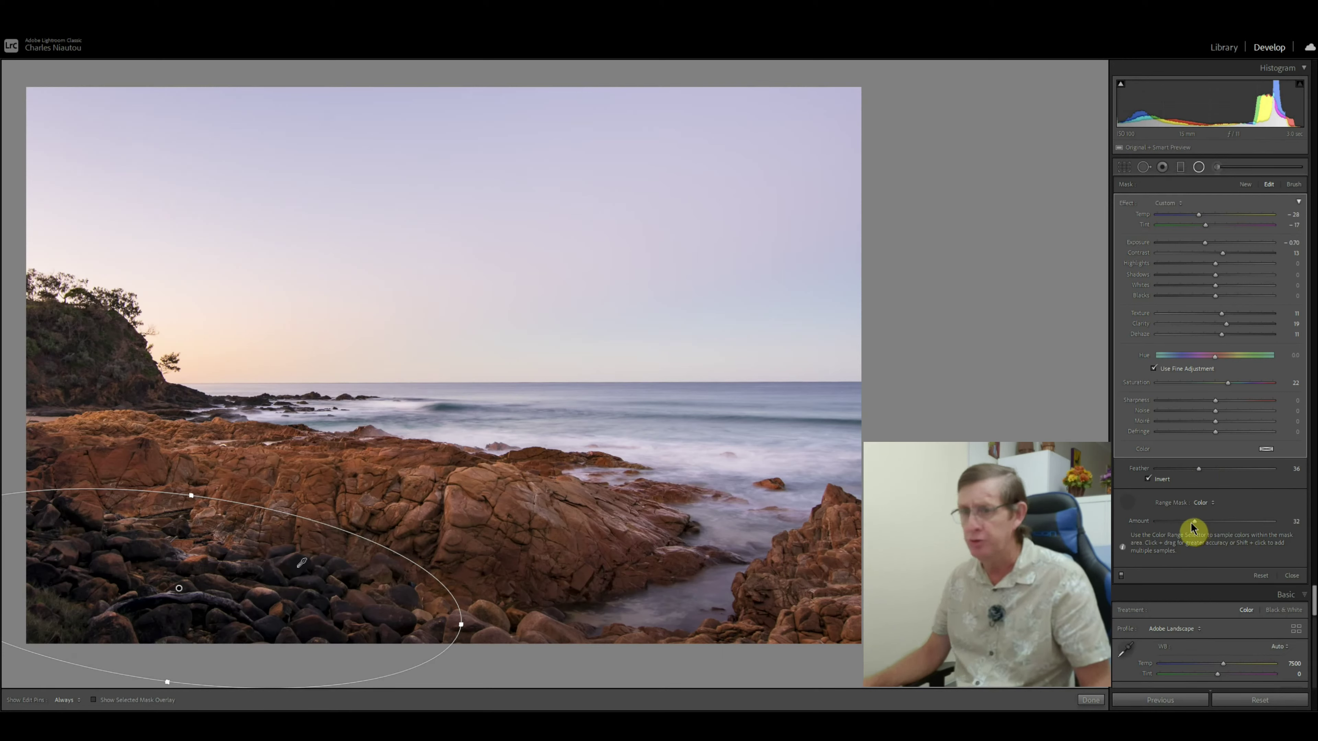
left_click_drag(1192, 527, 1171, 525)
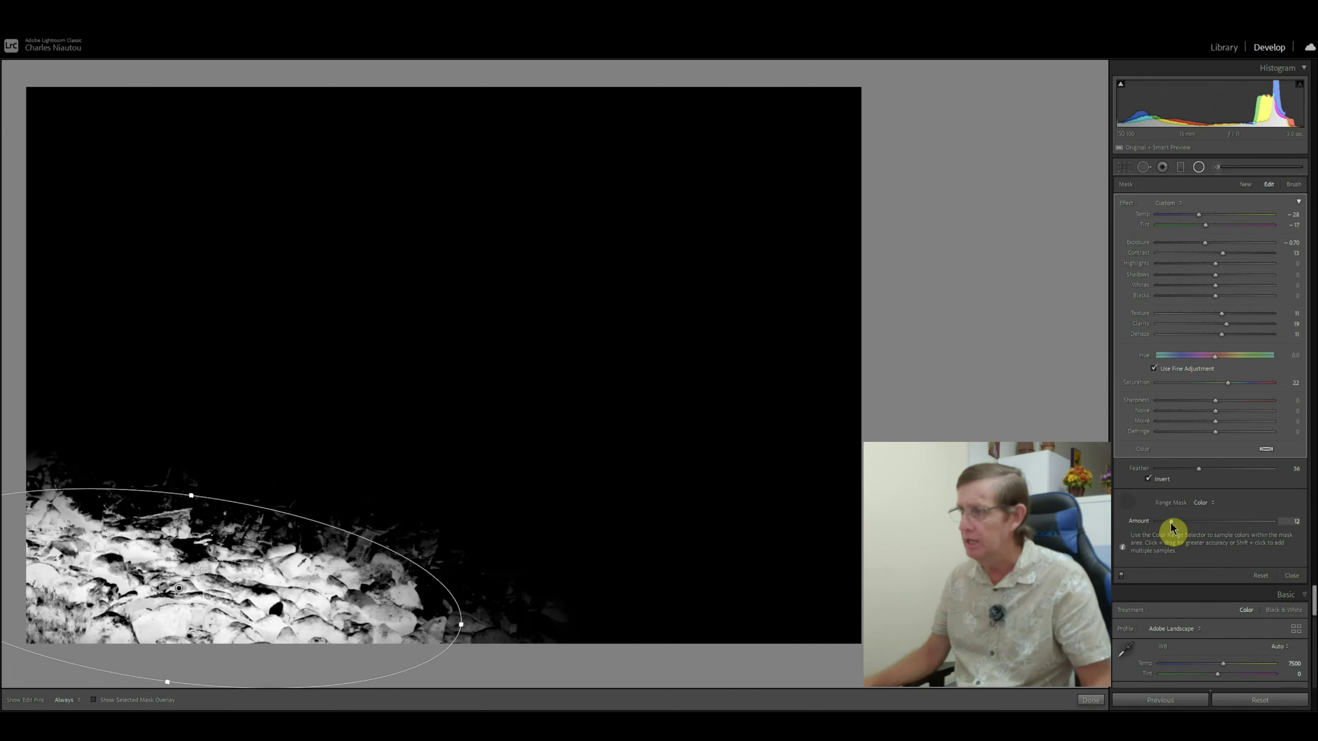
left_click_drag(1171, 526, 1171, 526)
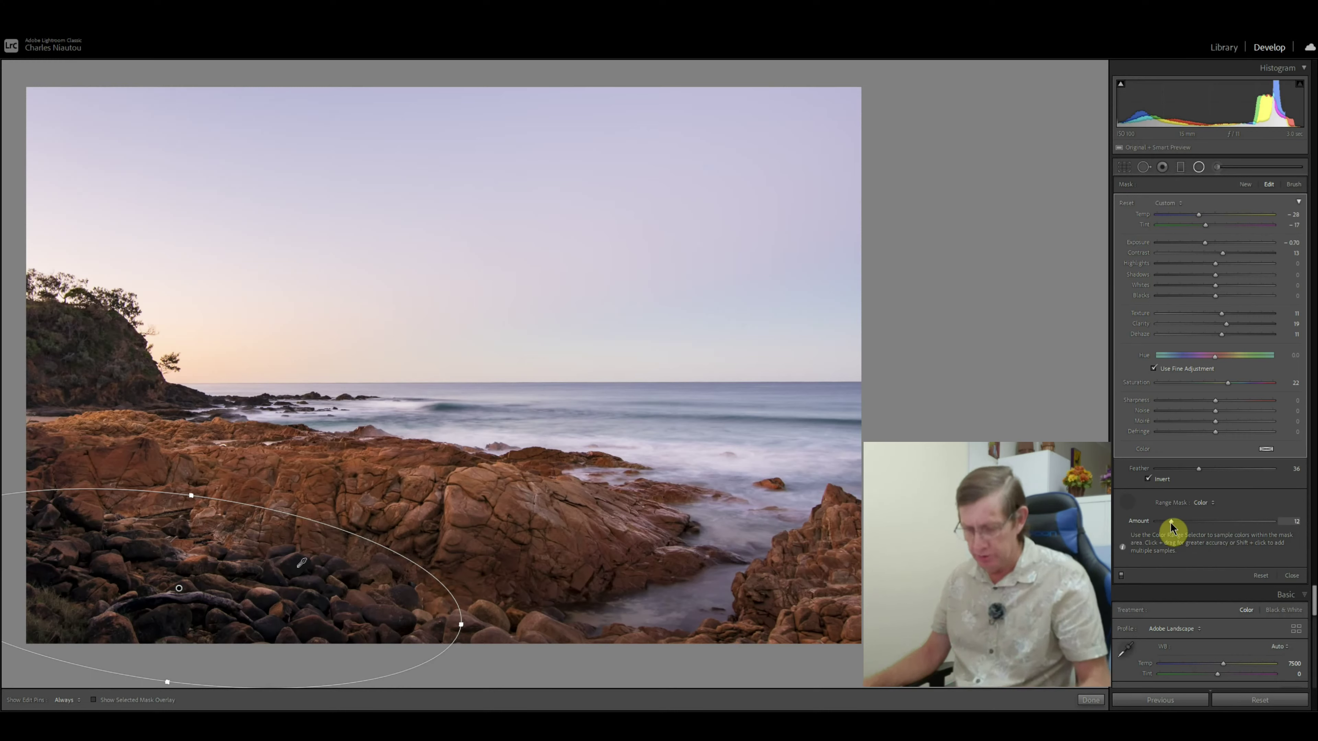
left_click_drag(1171, 526, 1182, 531)
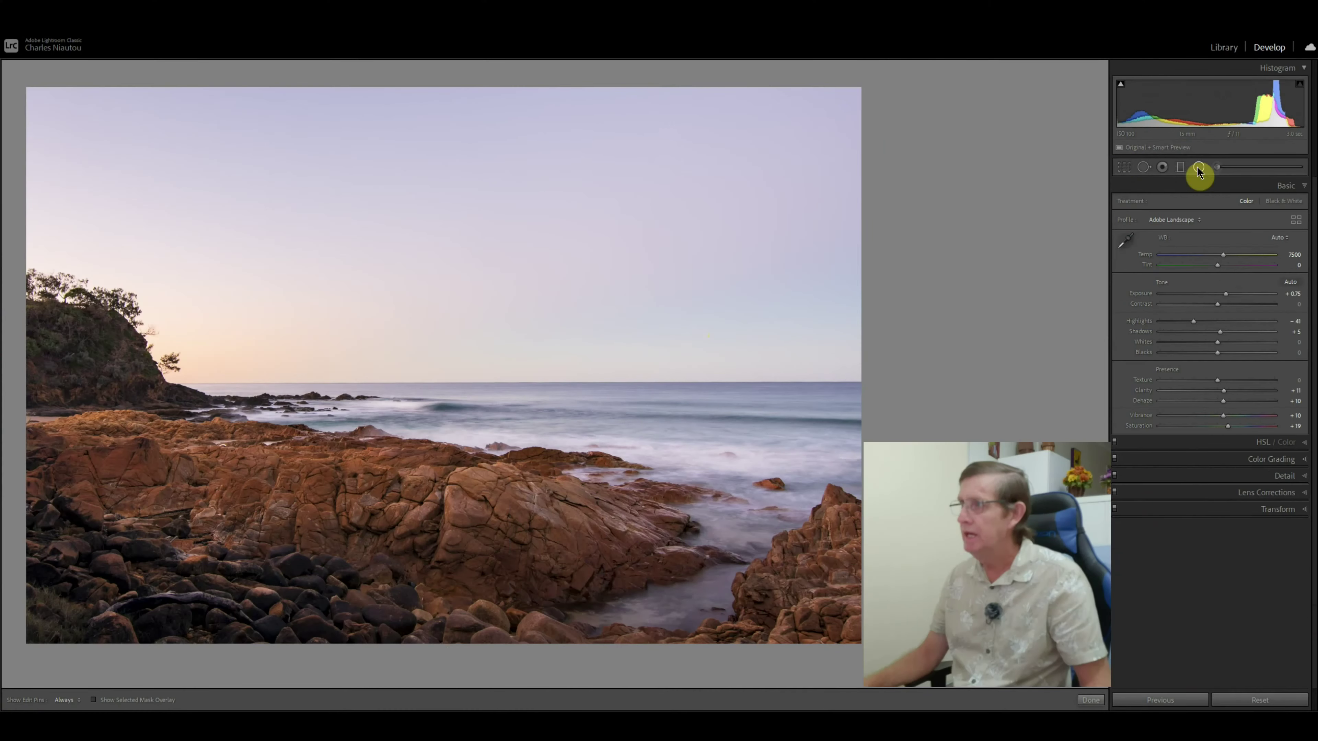
Step: Duplicate the dark rocks' radial filter, with the selected mask overlay shown
left_click(1198, 167)
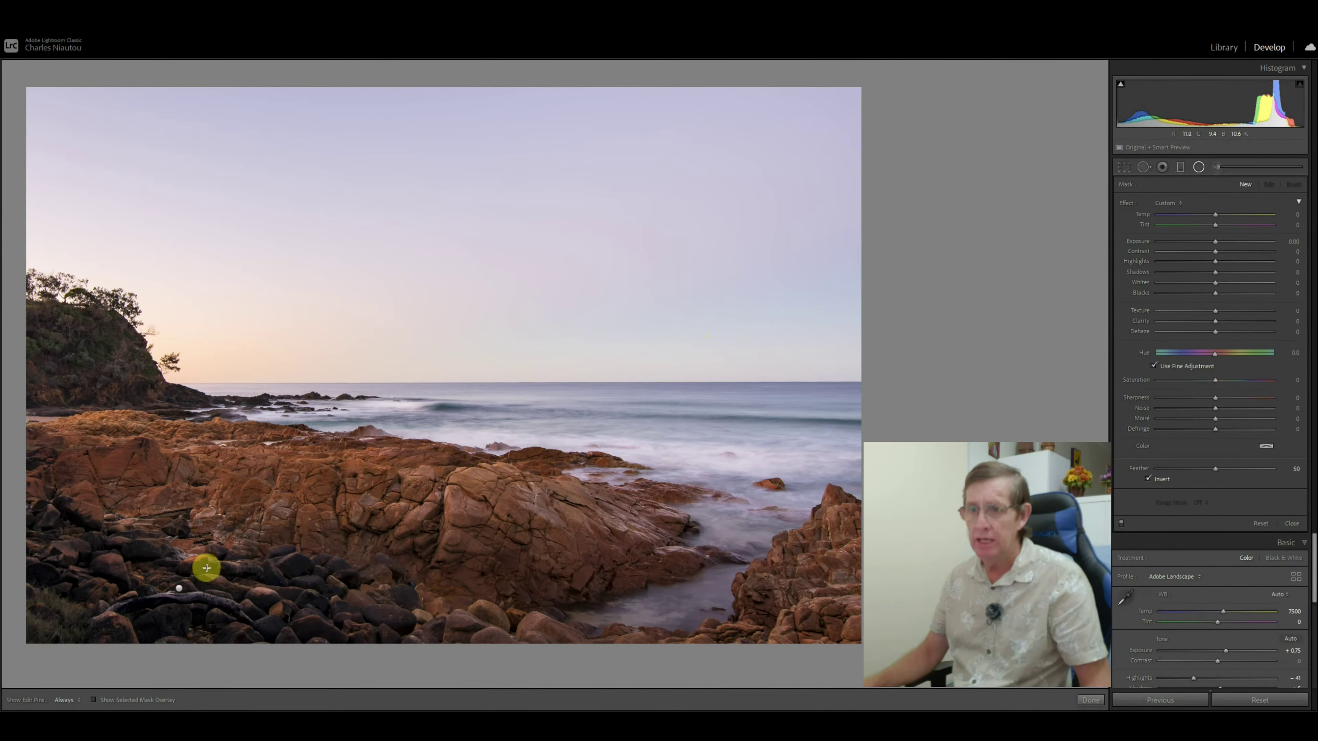
left_click(138, 701)
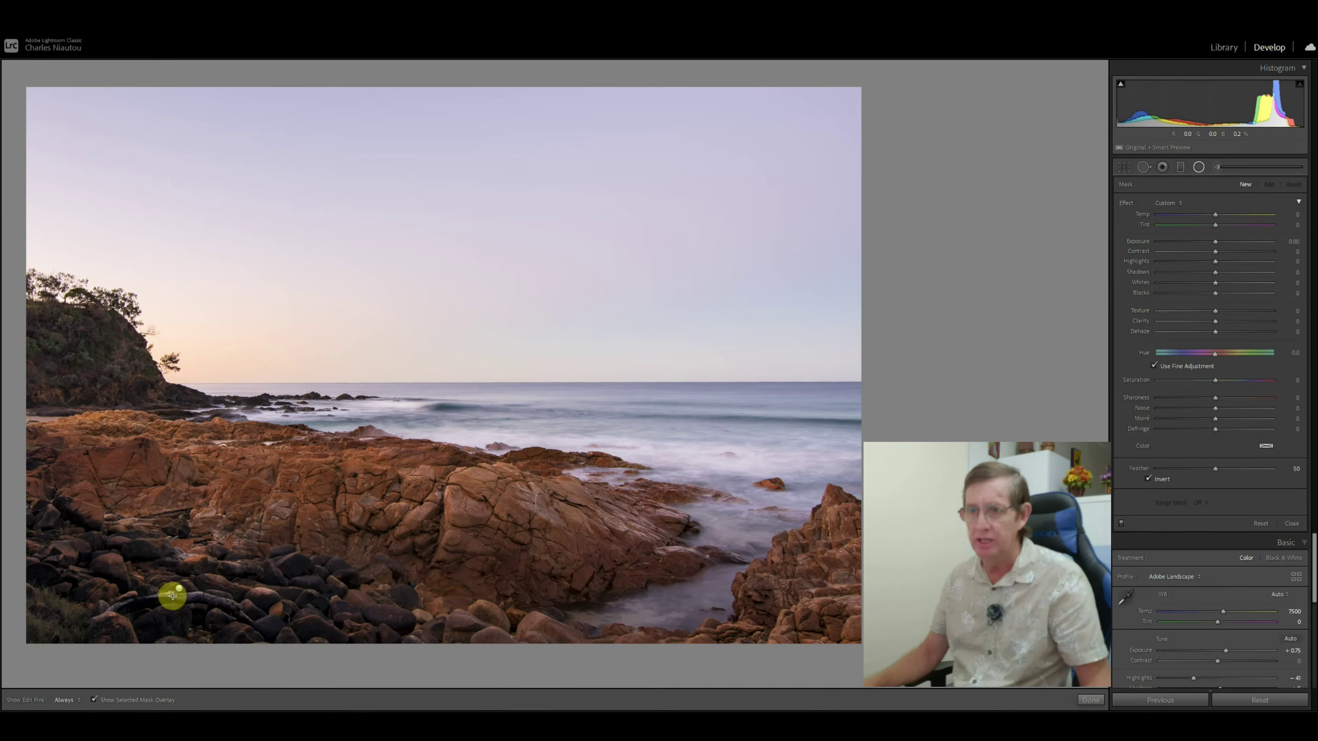
left_click(178, 589)
right_click(178, 590)
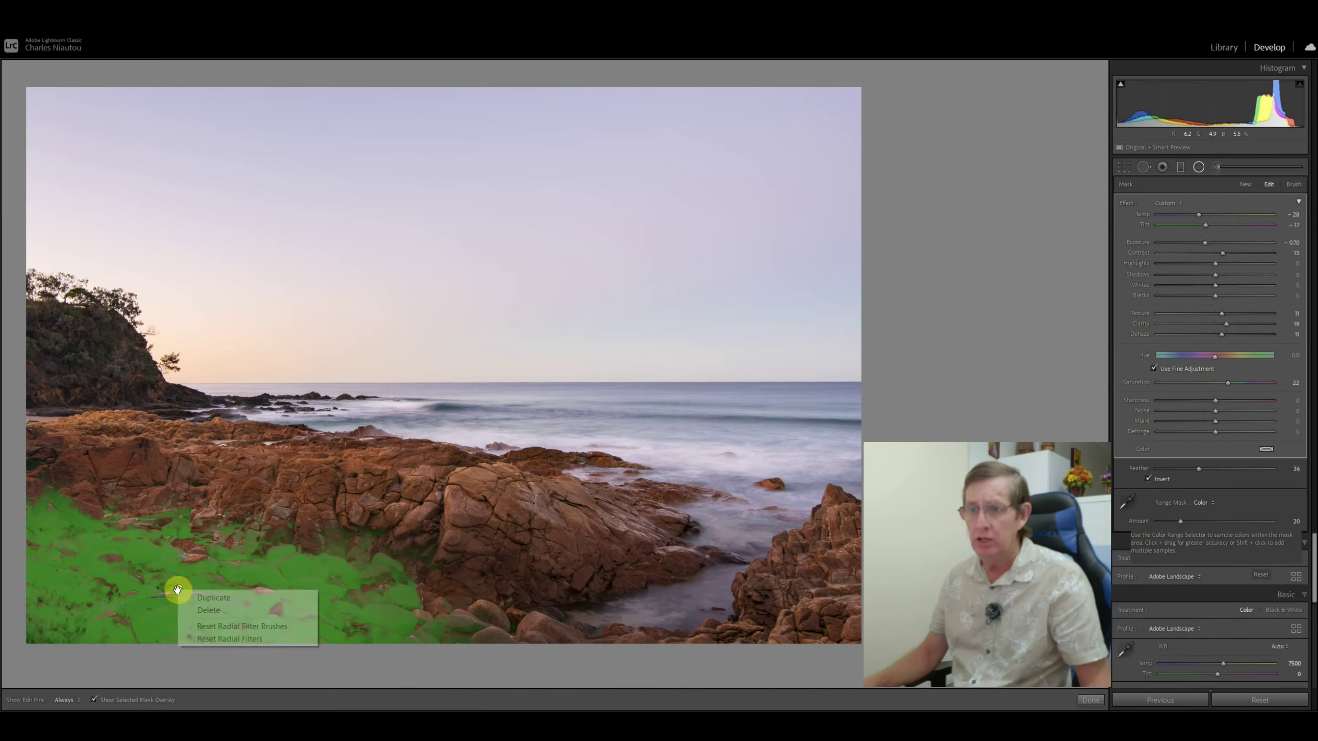
left_click(190, 598)
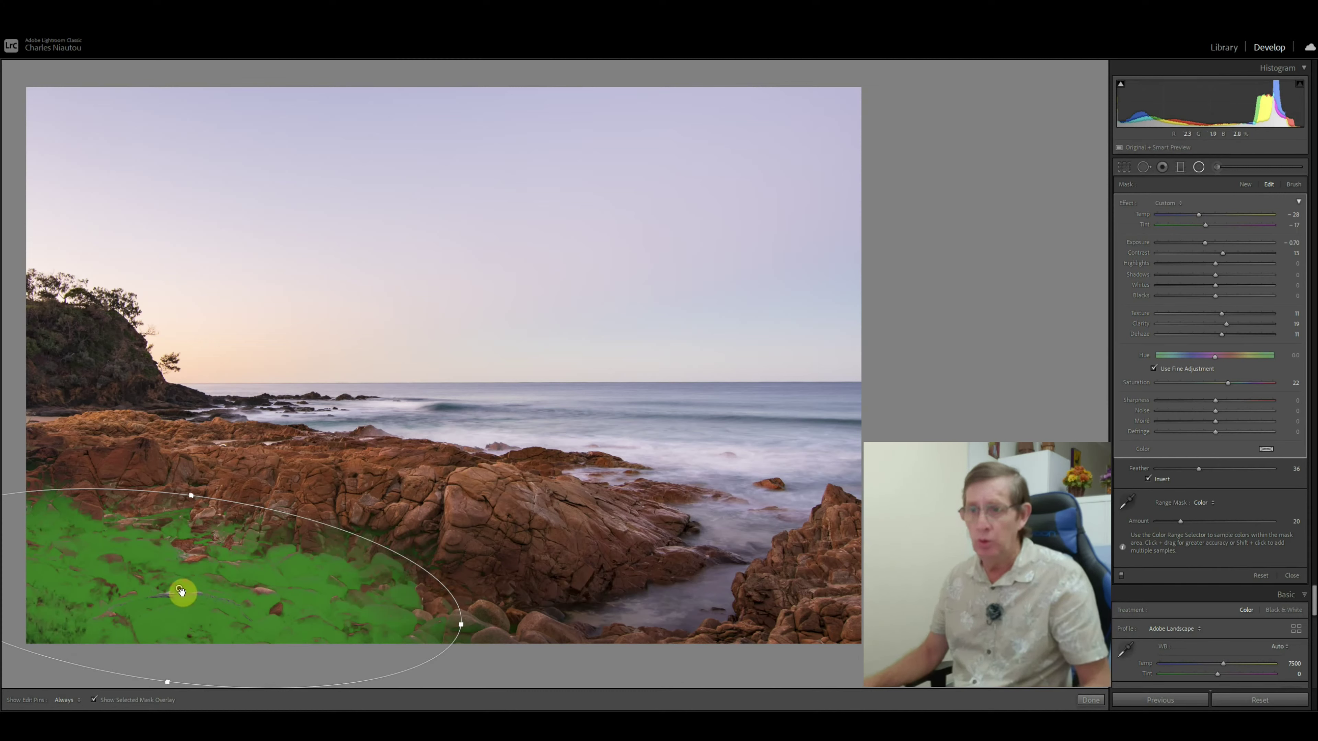
Step: Try the duplicated radial filter over the red rocks, the sea and the water inlet to see what its color mask selects
left_click_drag(193, 527, 168, 447)
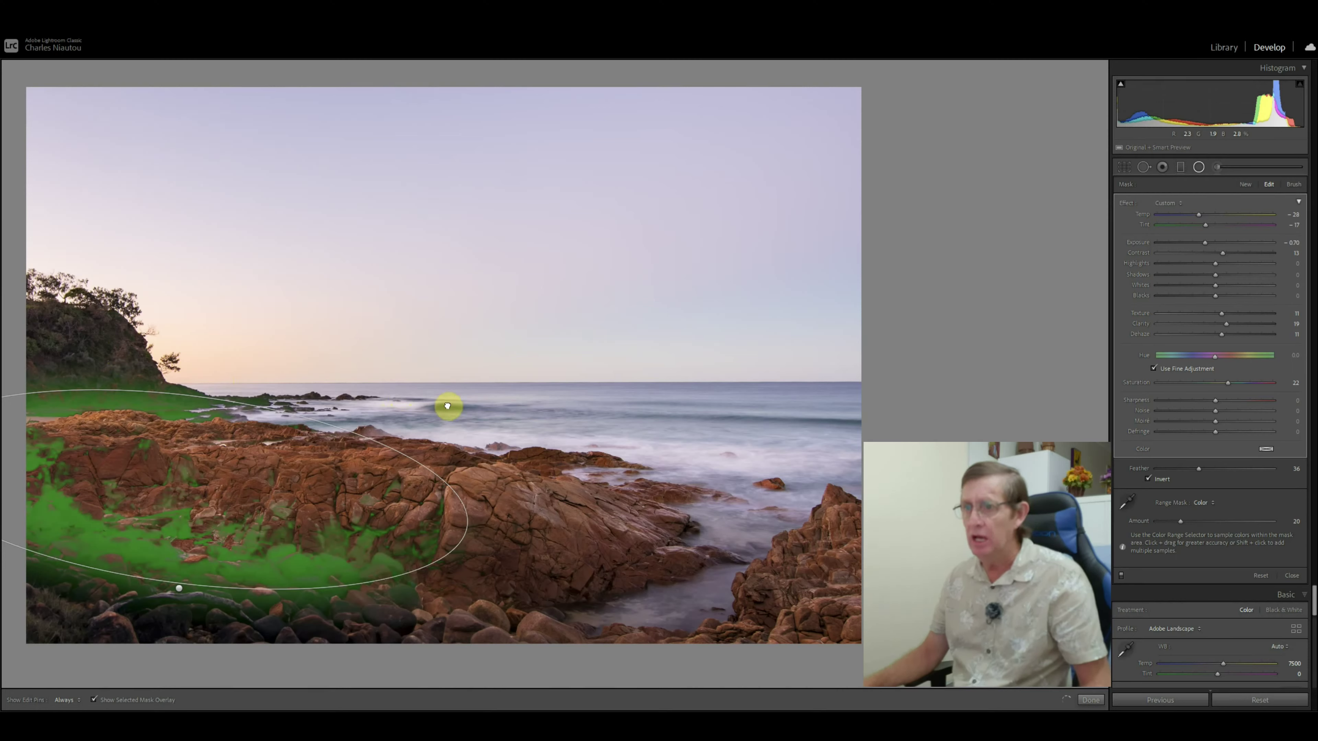
left_click(637, 432)
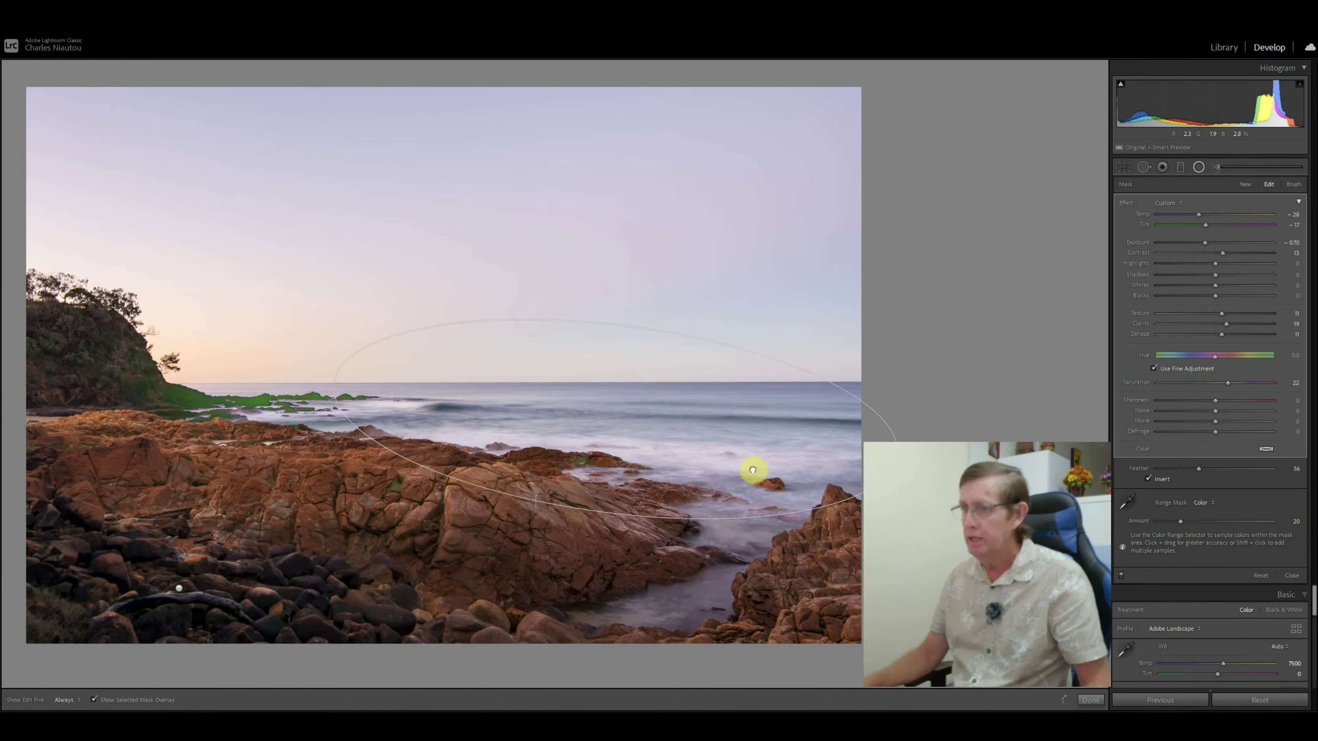
left_click(668, 598)
left_click_drag(673, 594, 430, 605)
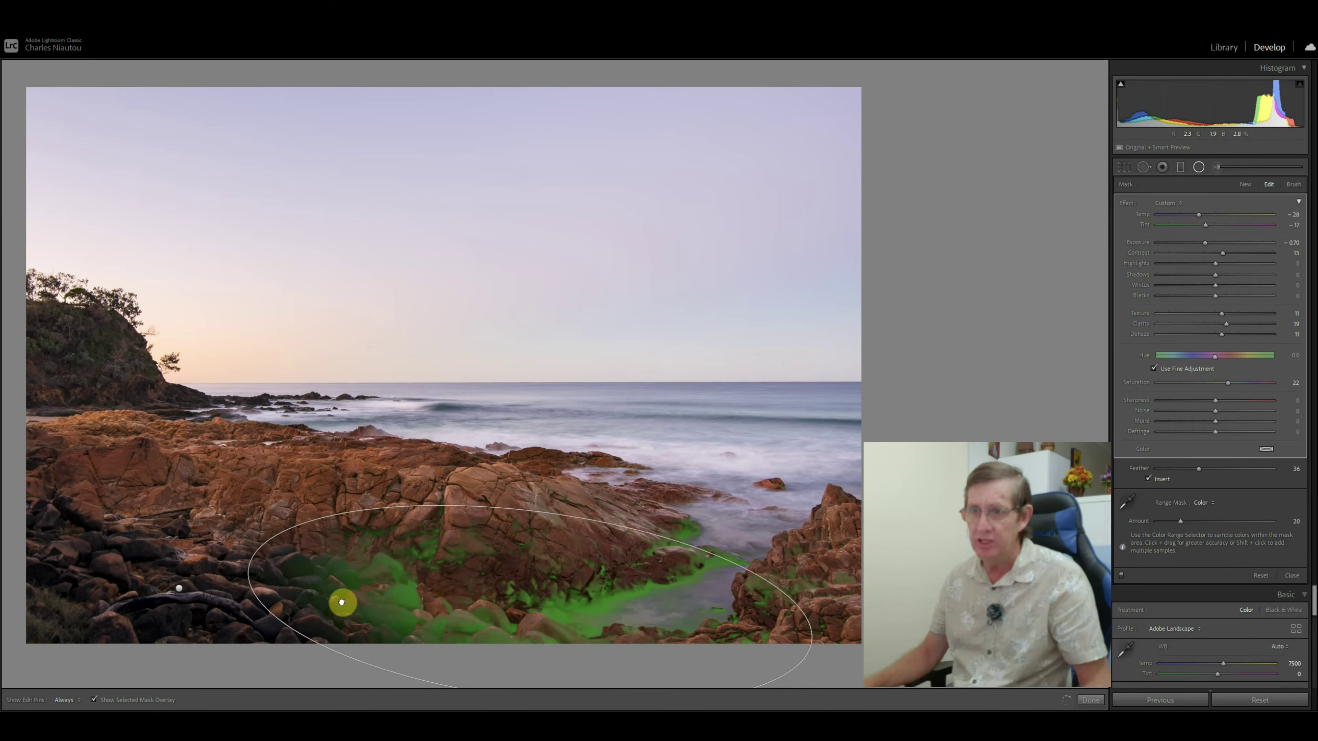
left_click_drag(488, 602, 664, 579)
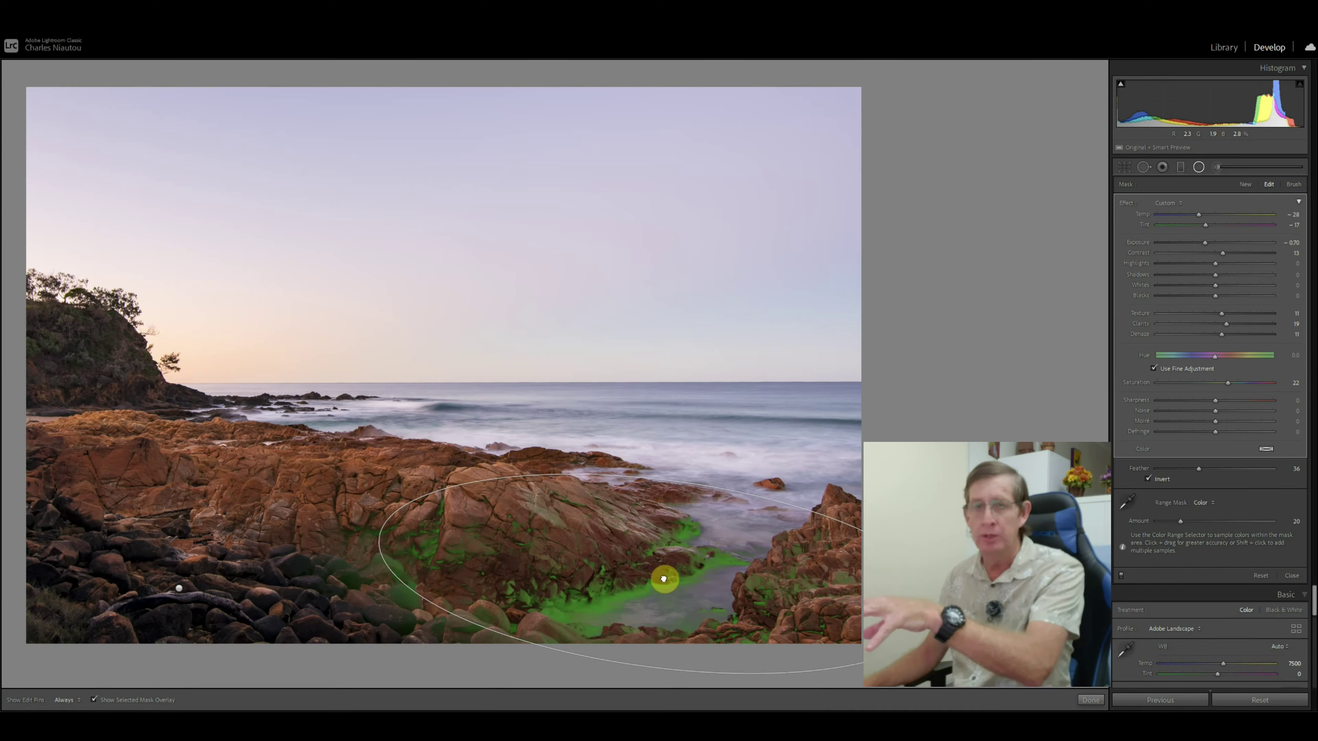
Step: Move the duplicated radial filter onto the tree-covered headland, narrow its ellipse, and finish editing it
left_click_drag(664, 579, 98, 361)
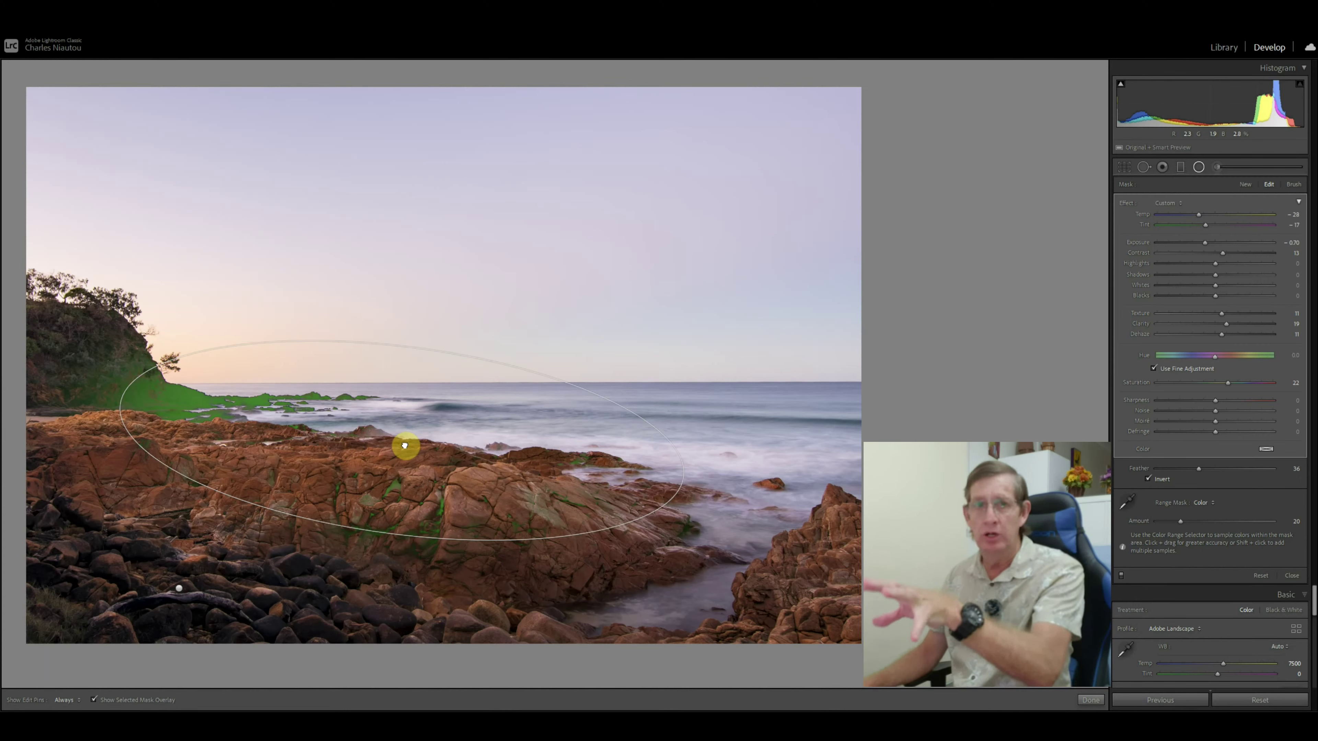
left_click_drag(352, 435, 119, 350)
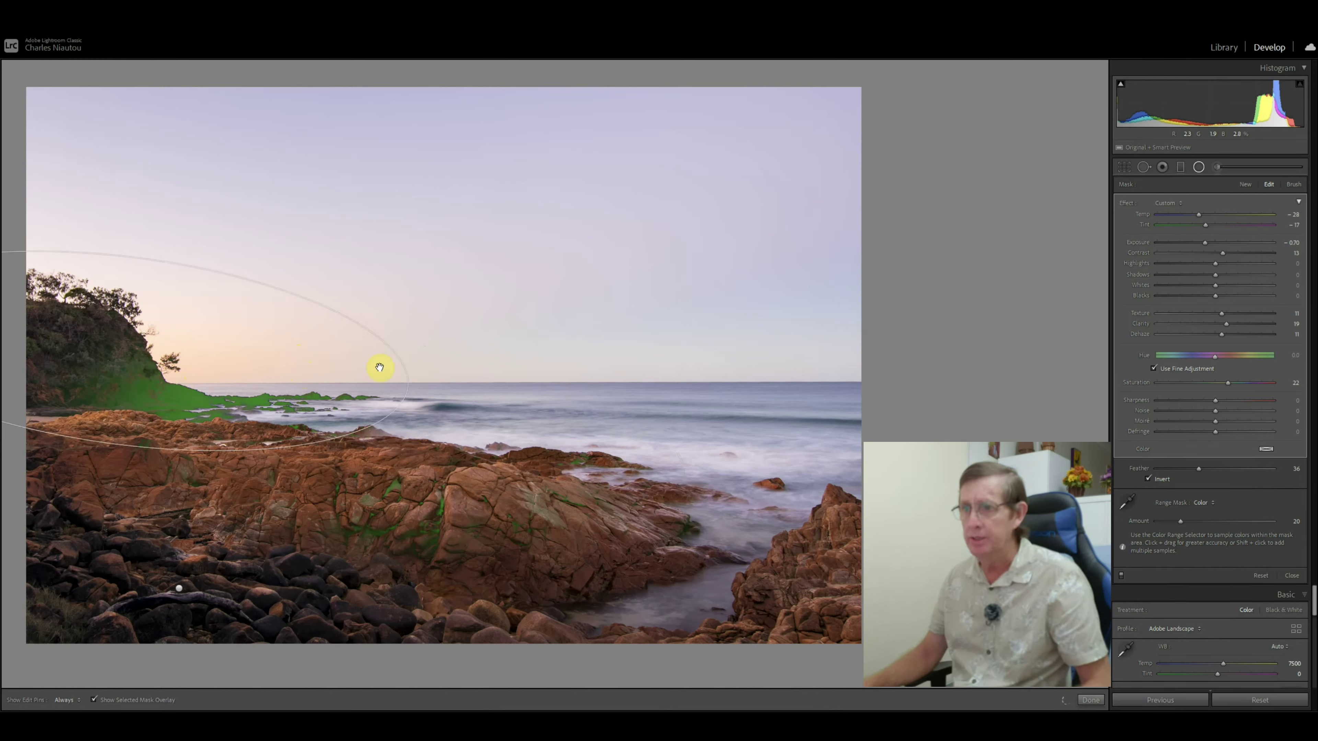
left_click_drag(379, 374, 356, 380)
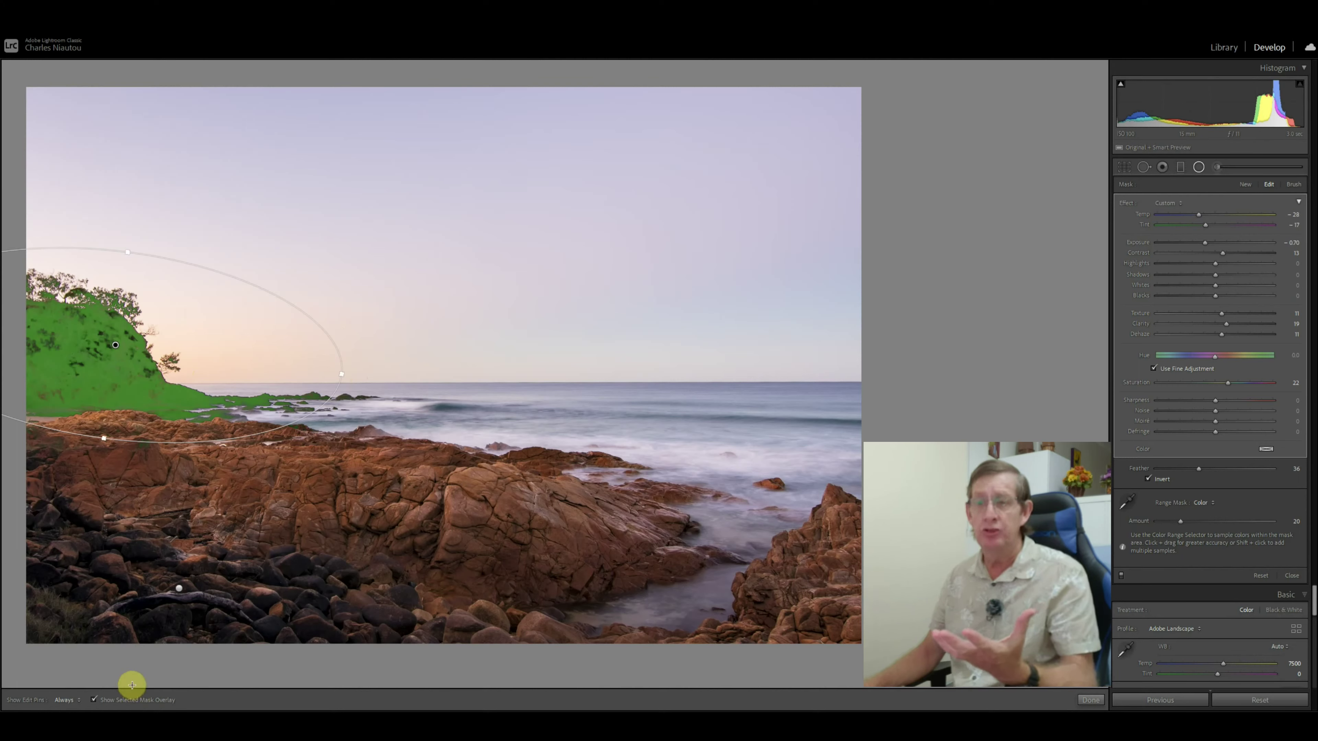
left_click(133, 695)
left_click(252, 529)
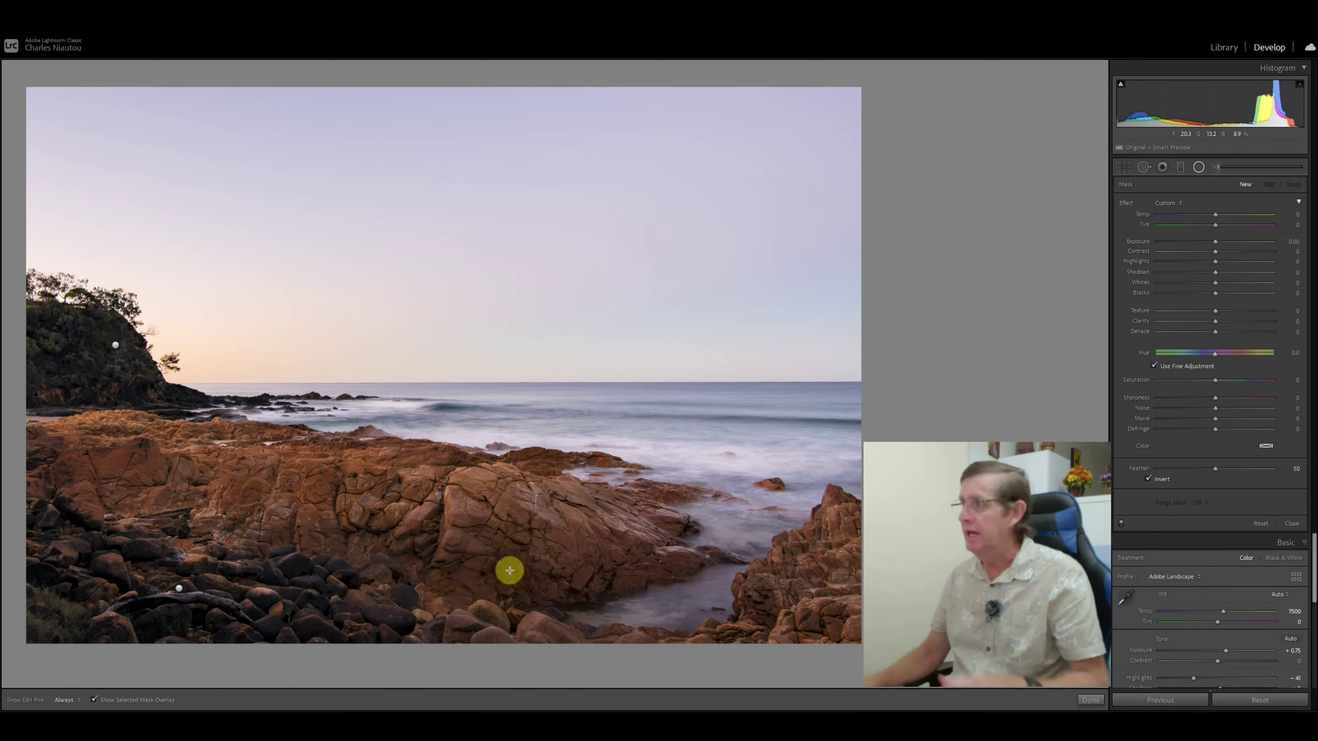
Step: Paint an Adjustment Brush mask over the foreground rocks and water inlet with slightly more feather and size 21.0, and hide the mask overlay
left_click(1219, 169)
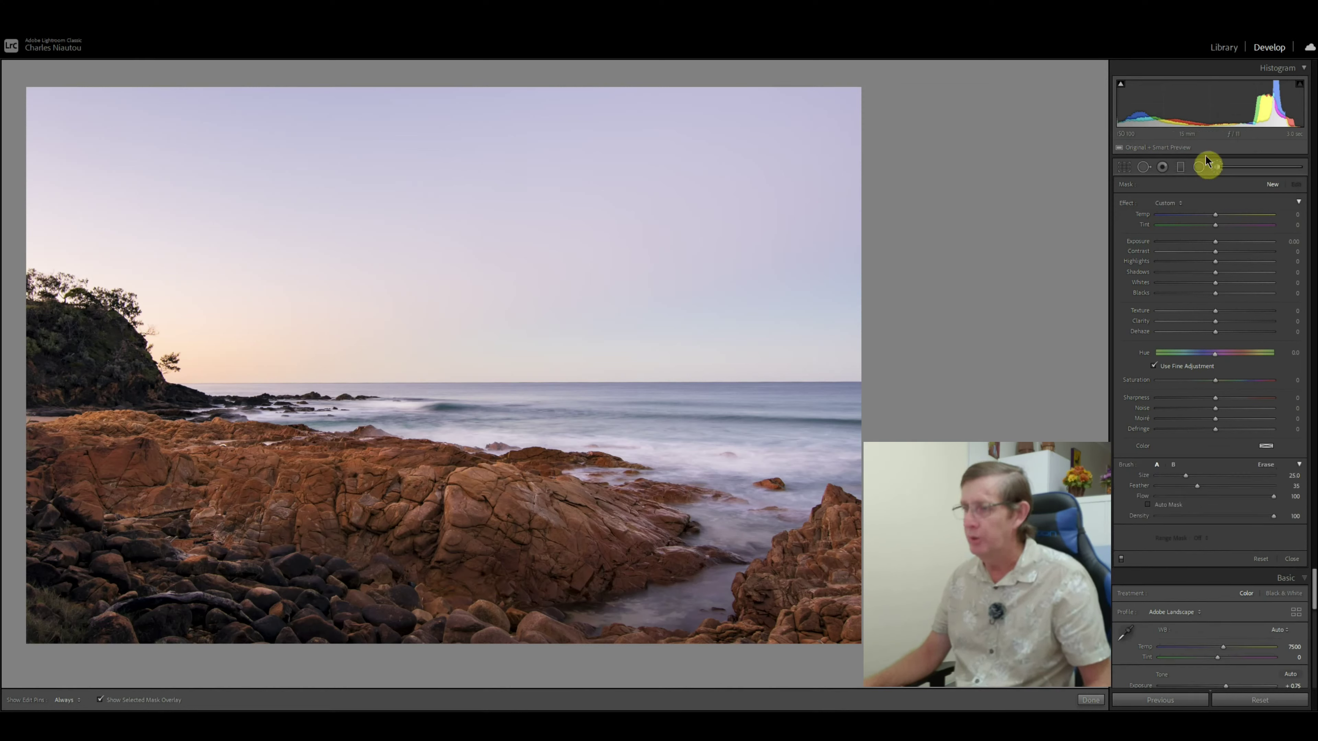
left_click_drag(1197, 486, 1204, 492)
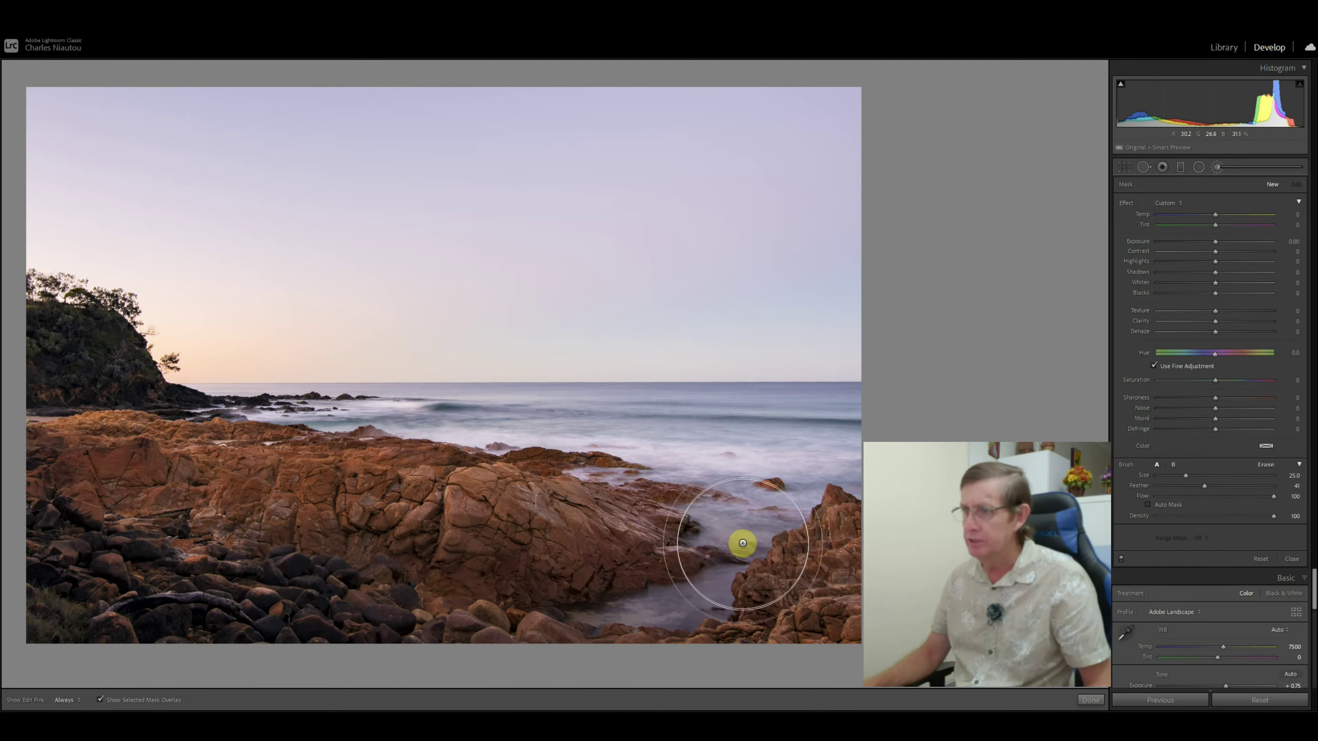
mouse_move(742, 540)
left_mouse_down()
mouse_move(673, 607)
mouse_move(633, 608)
left_mouse_up()
key("h")
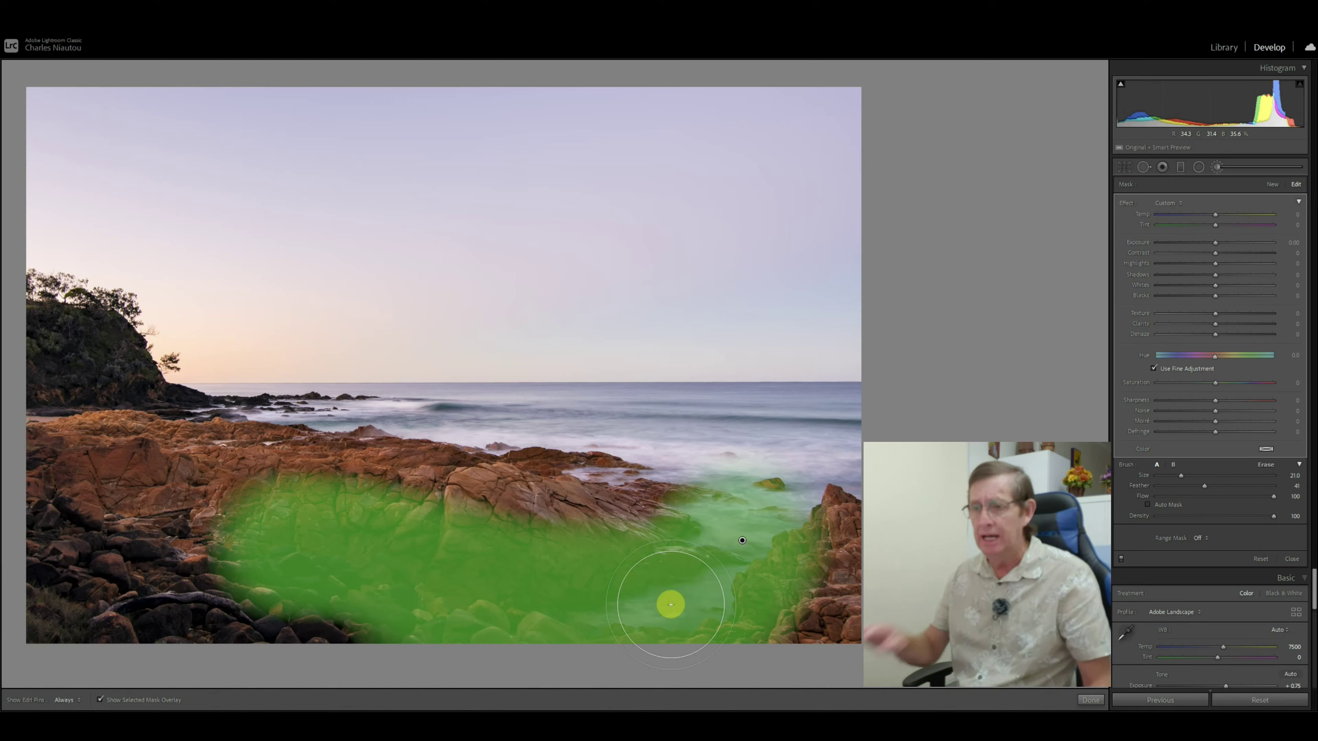
left_click(171, 702)
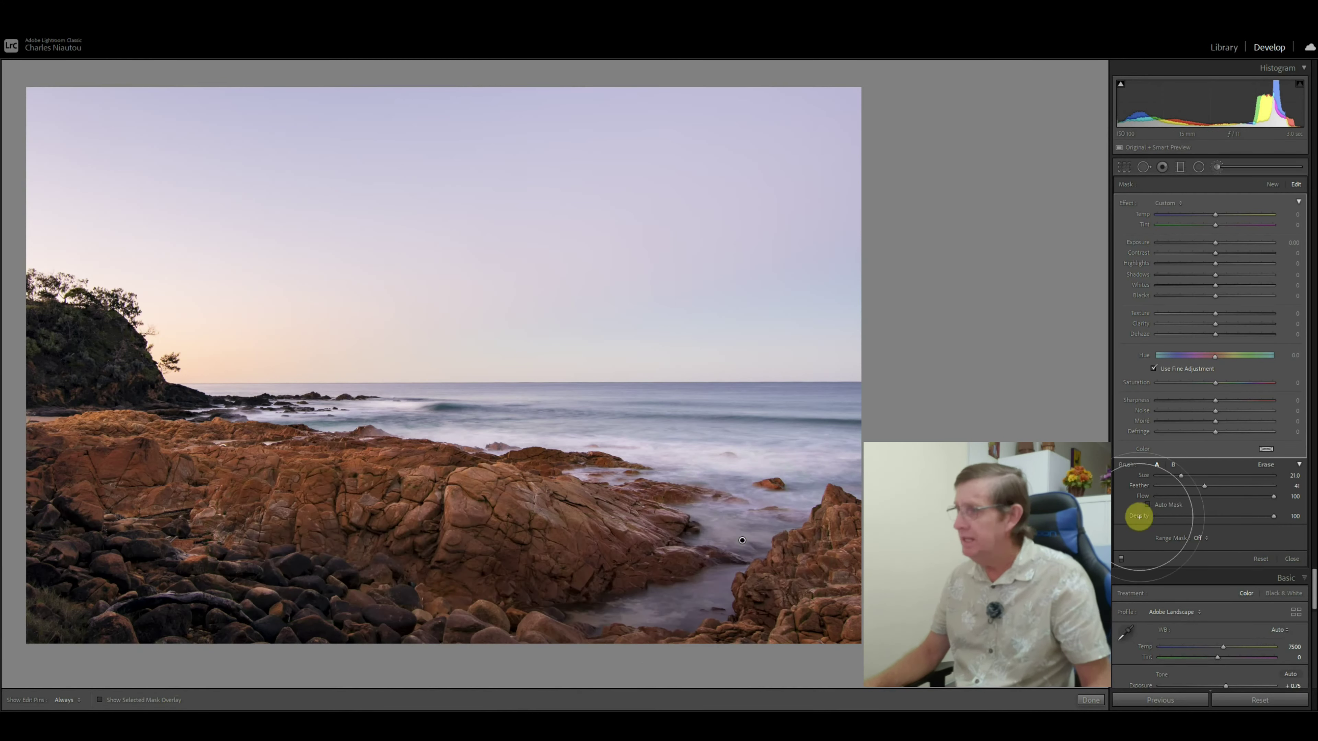
Step: Apply a luminance range mask to the brushed area with a range of 0/21 and a smoothness of 25, using the mask preview
left_click(1207, 539)
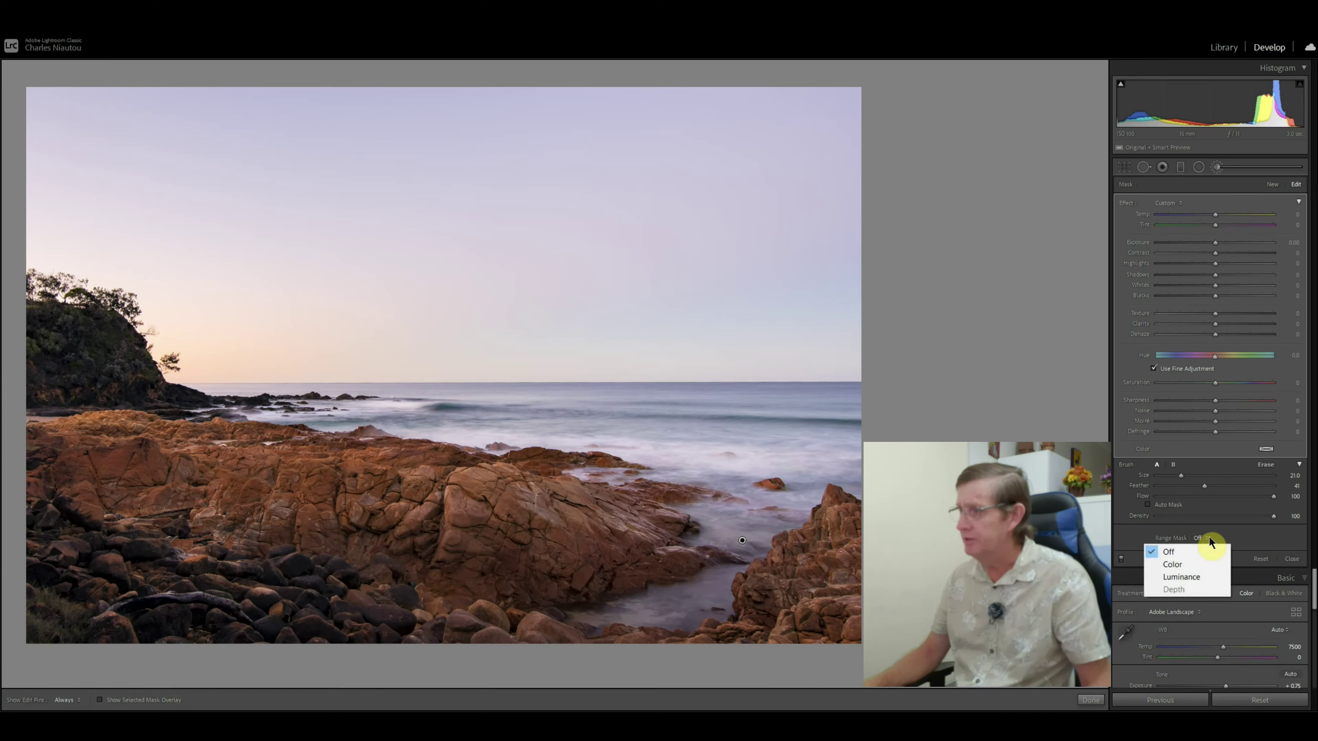
left_click(1185, 577)
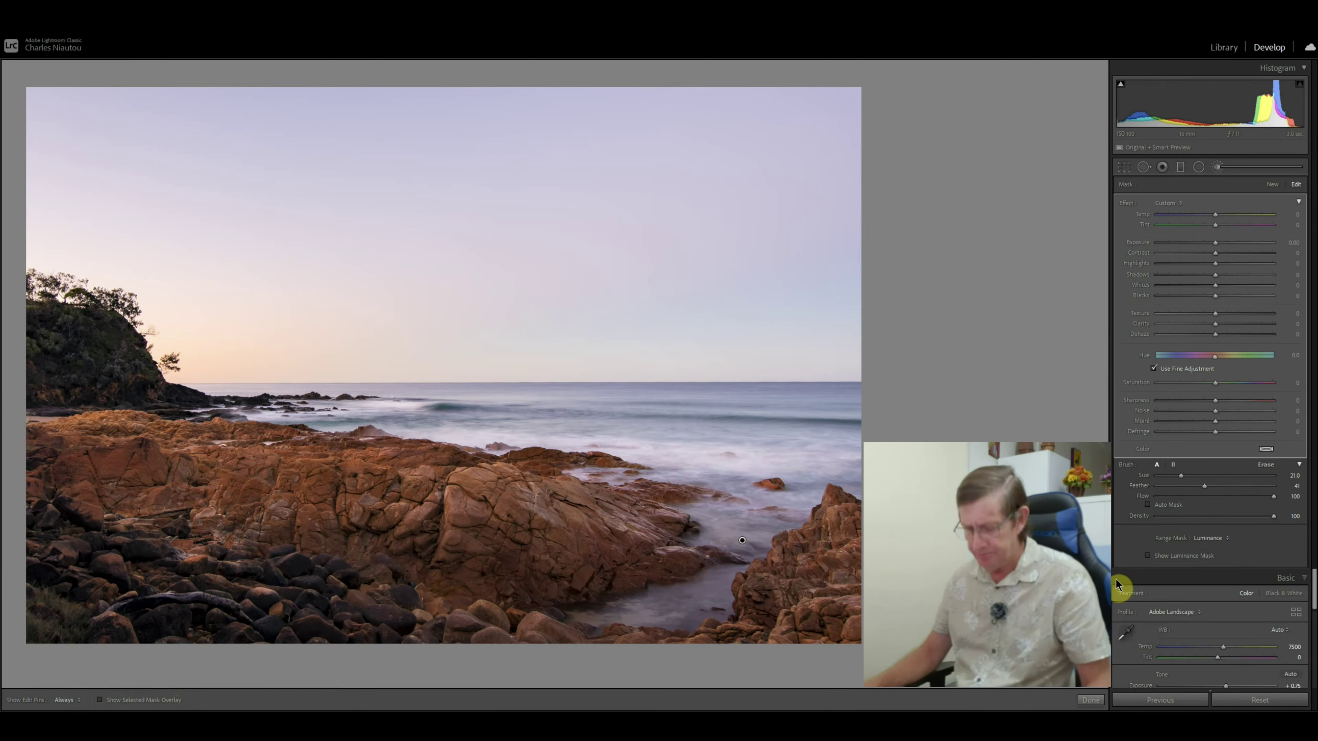
key("alt")
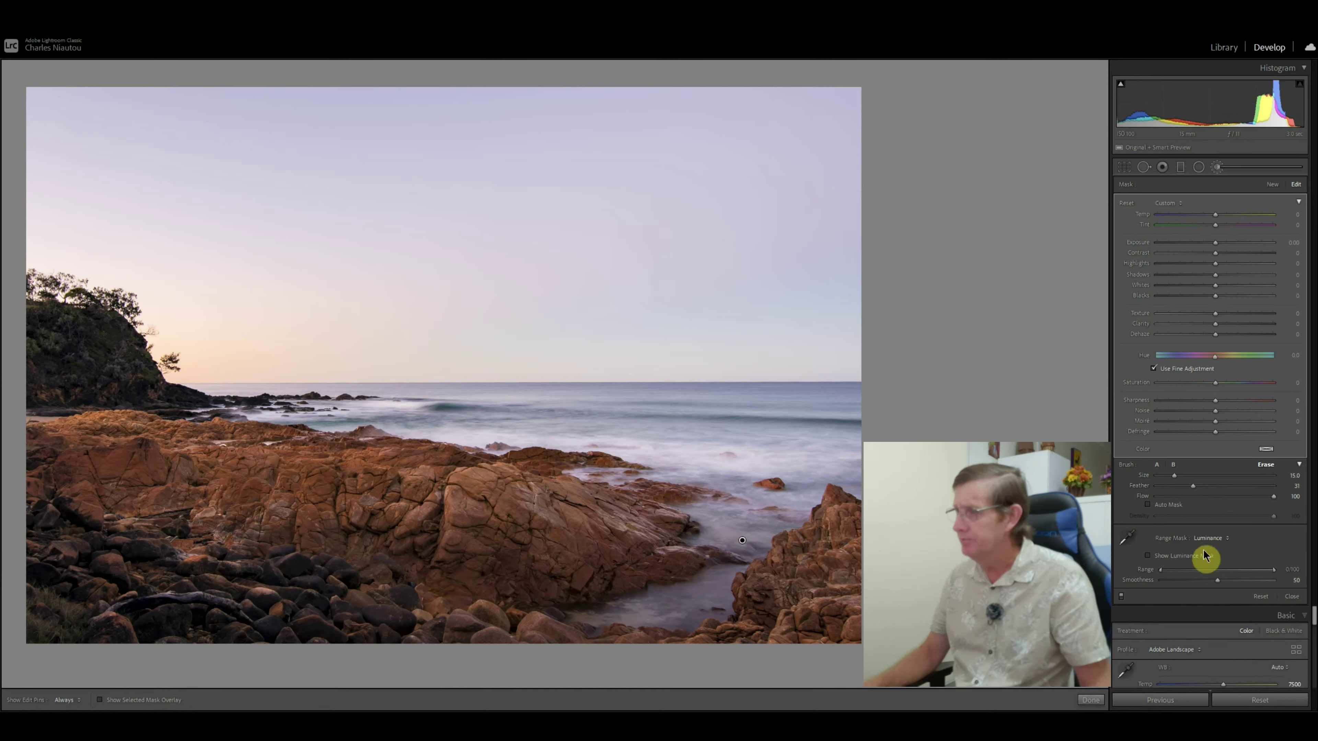
left_click_drag(1272, 574, 1191, 580)
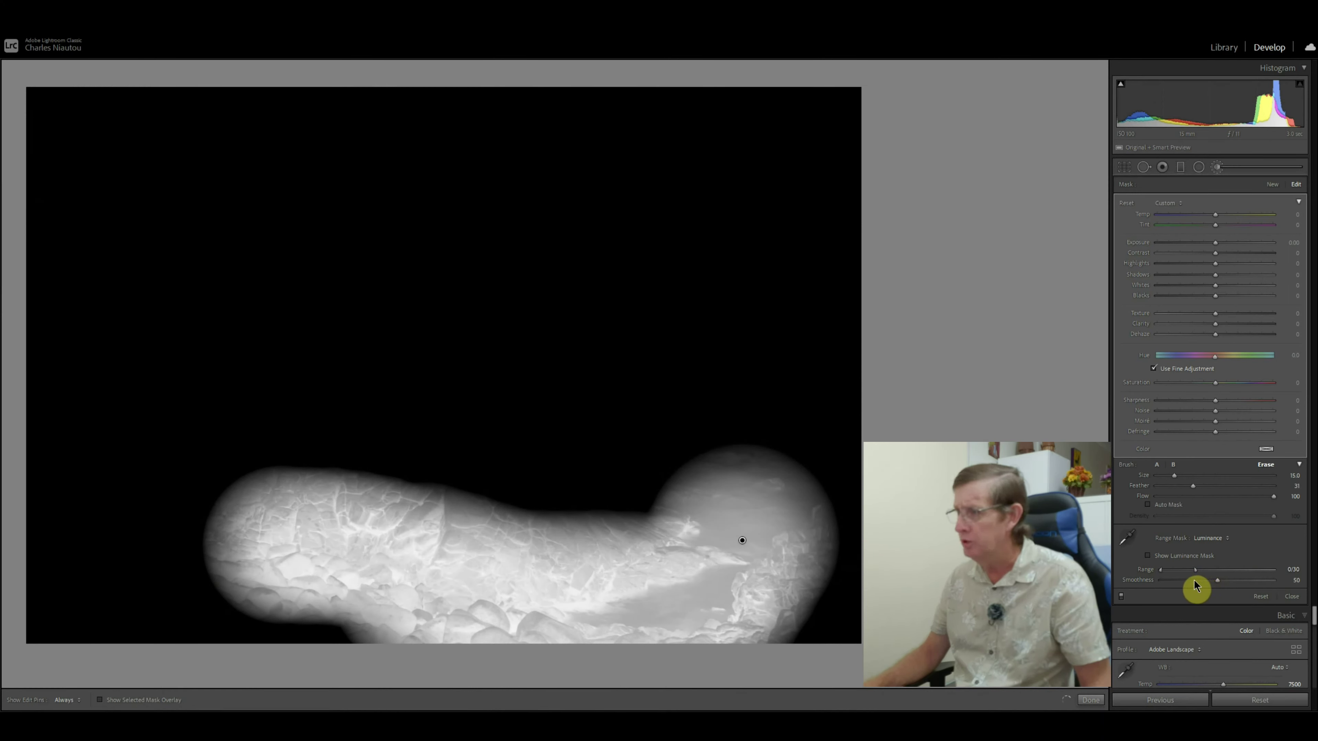
left_click_drag(1192, 580, 1189, 580)
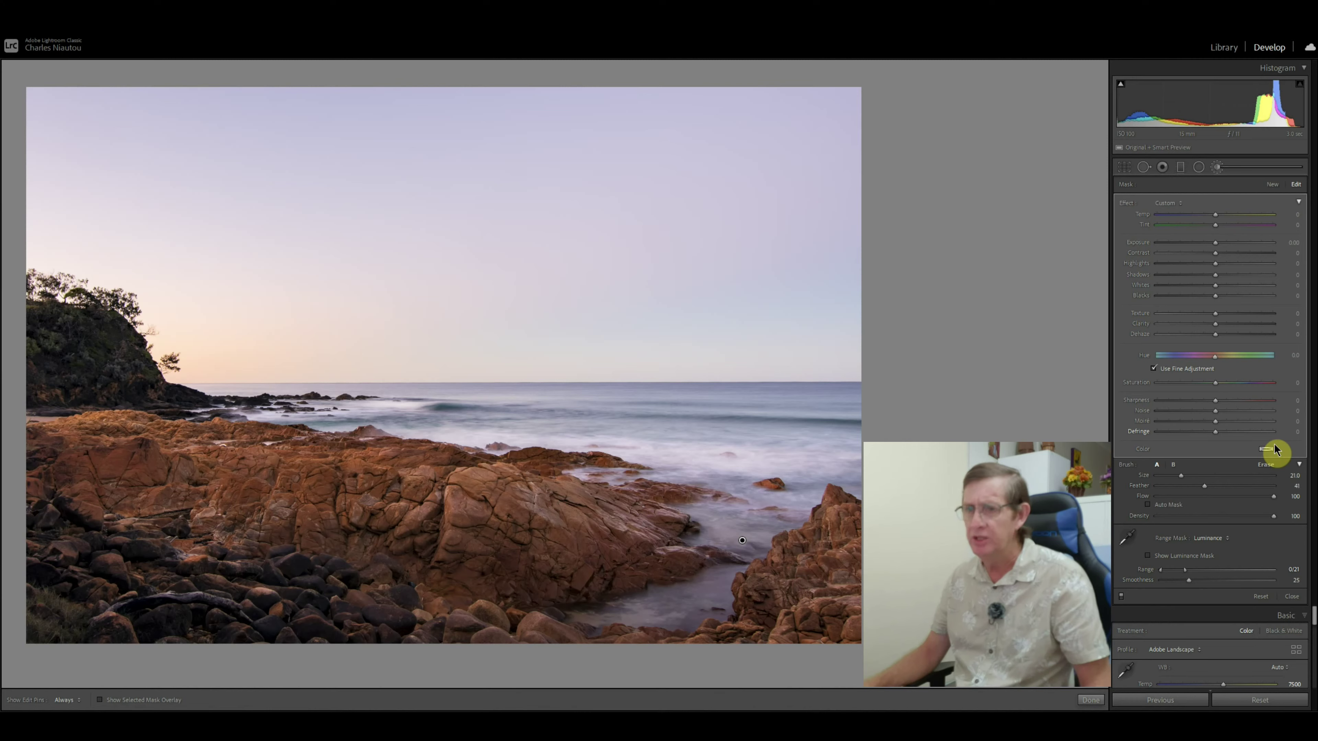
Step: Set the brushed area's exposure to -0.31, texture to 12, clarity to 9 and saturation to -15, and finish editing the brush
left_click_drag(1215, 242, 1203, 248)
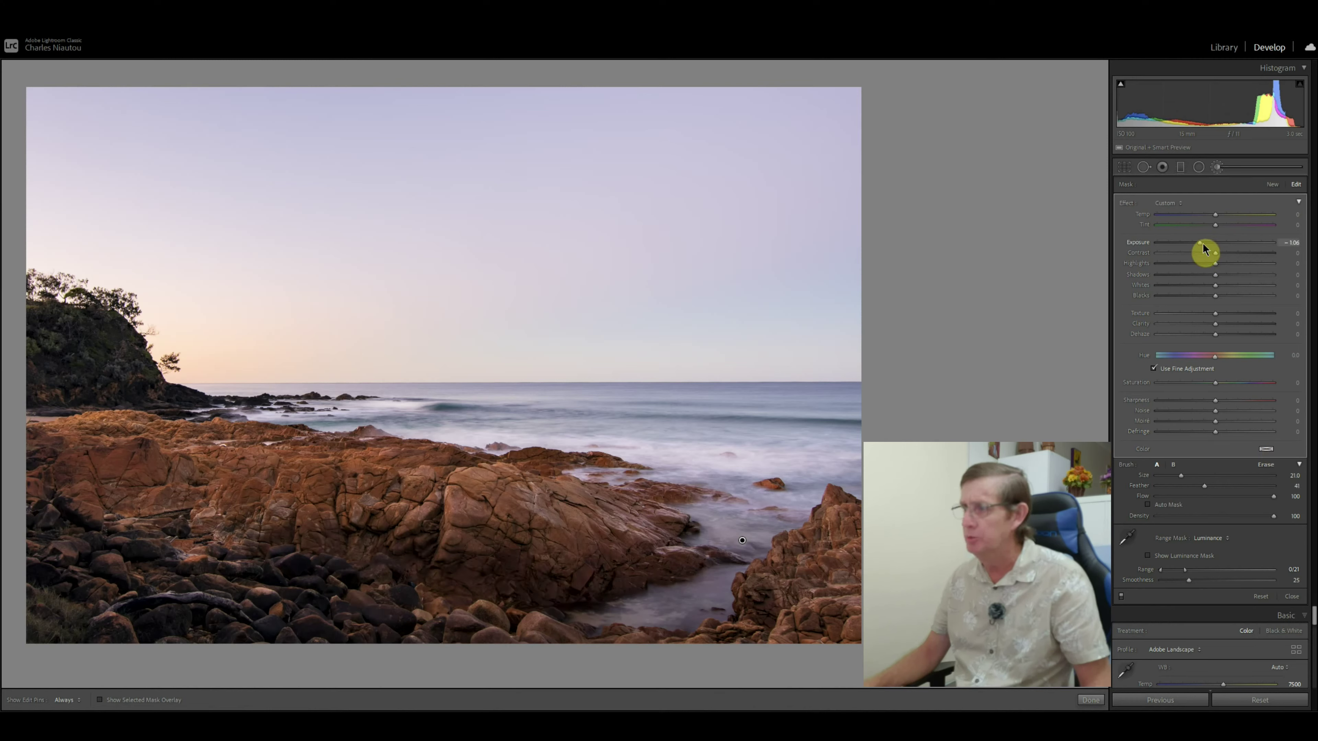
left_click_drag(1204, 248, 1210, 251)
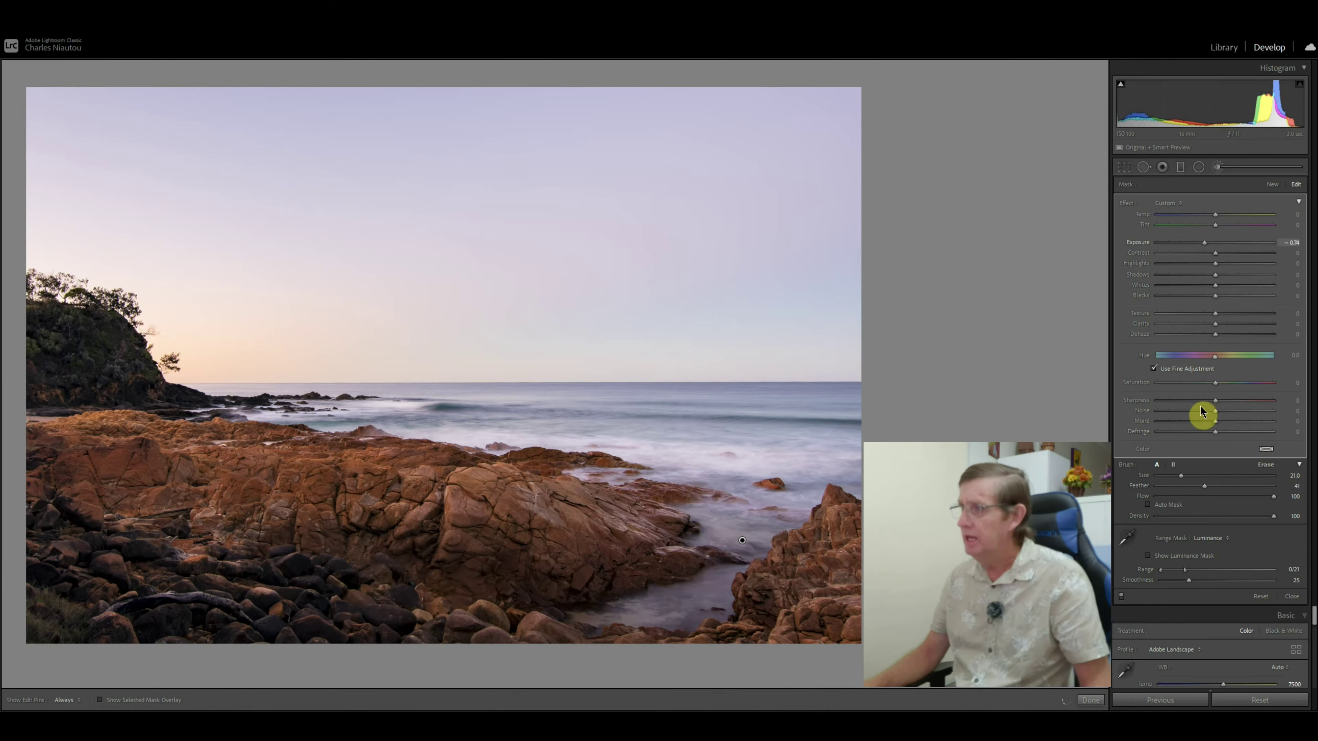
left_click_drag(1217, 392, 1204, 367)
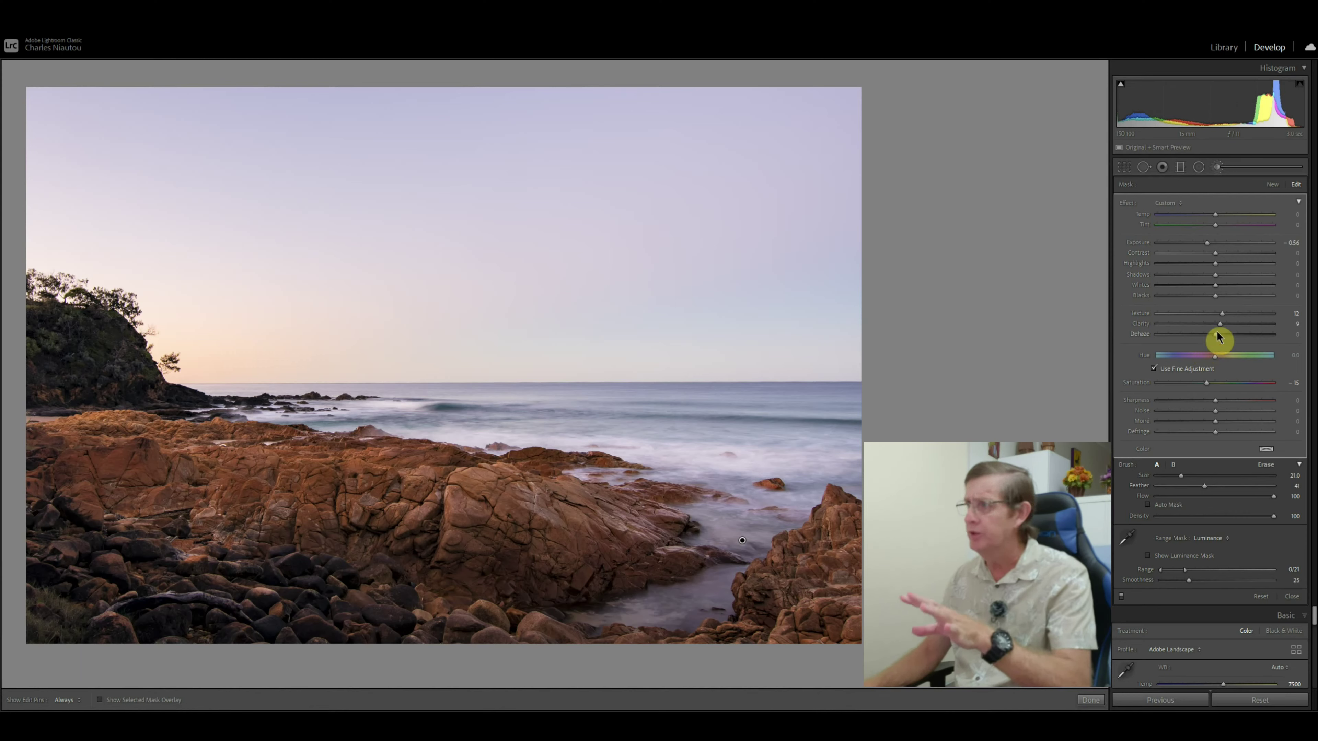
left_click(1209, 244)
left_click_drag(1210, 248, 1214, 250)
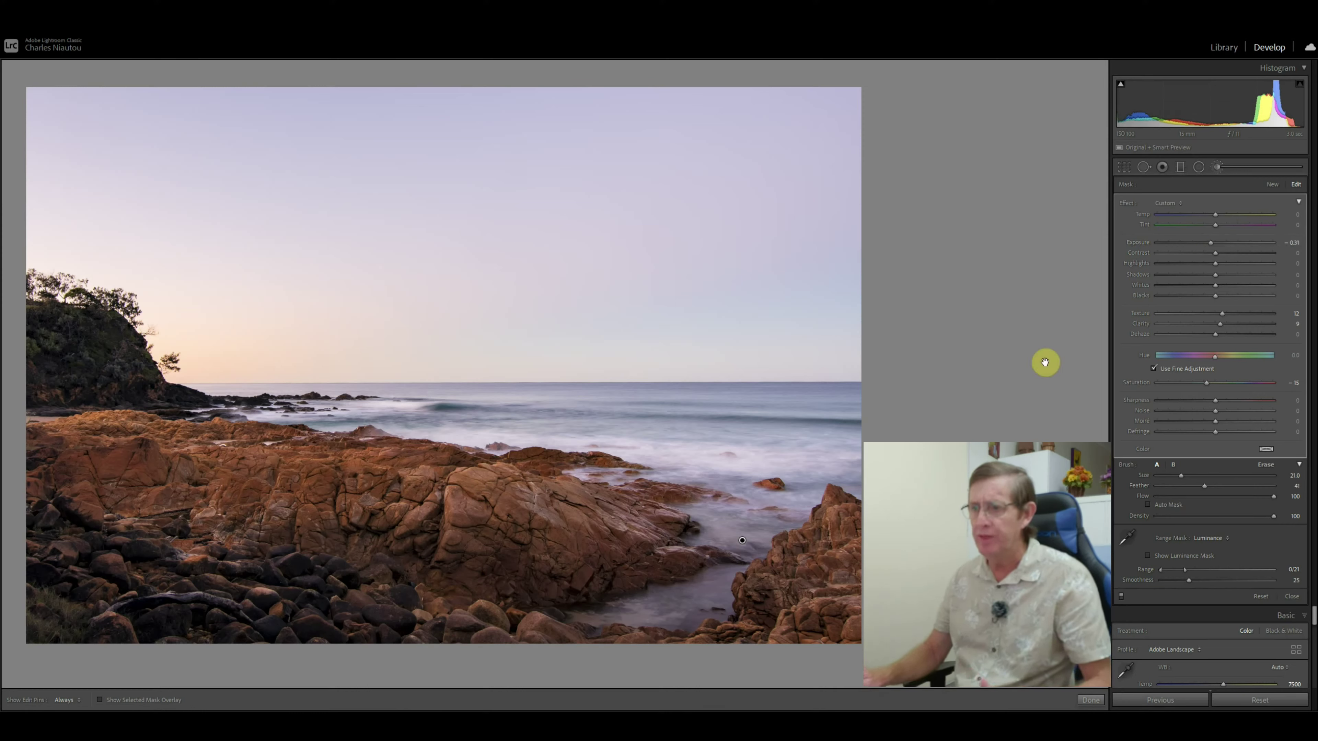
left_click(1091, 702)
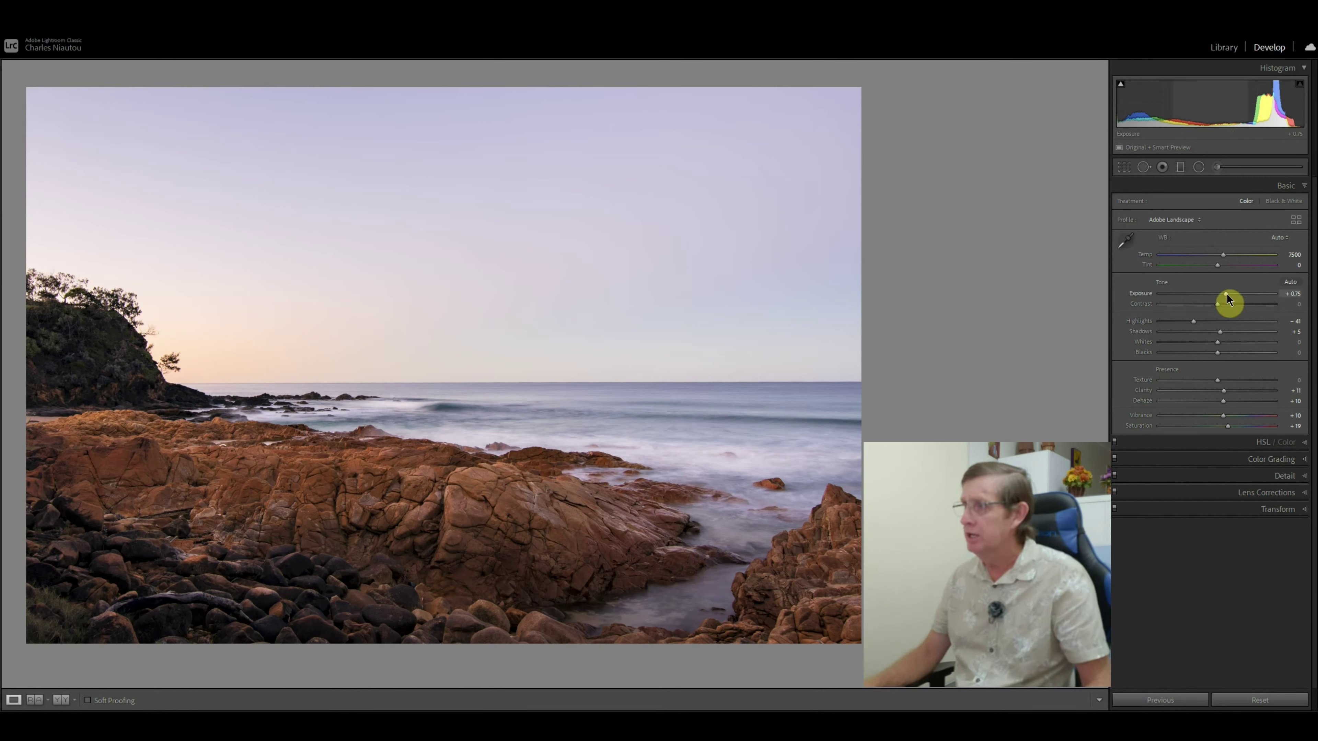
Step: Set the whole photo's exposure to +0.88, highlights to -59 and saturation to +24, and compare it side by side with the original
left_click_drag(1226, 294, 1230, 295)
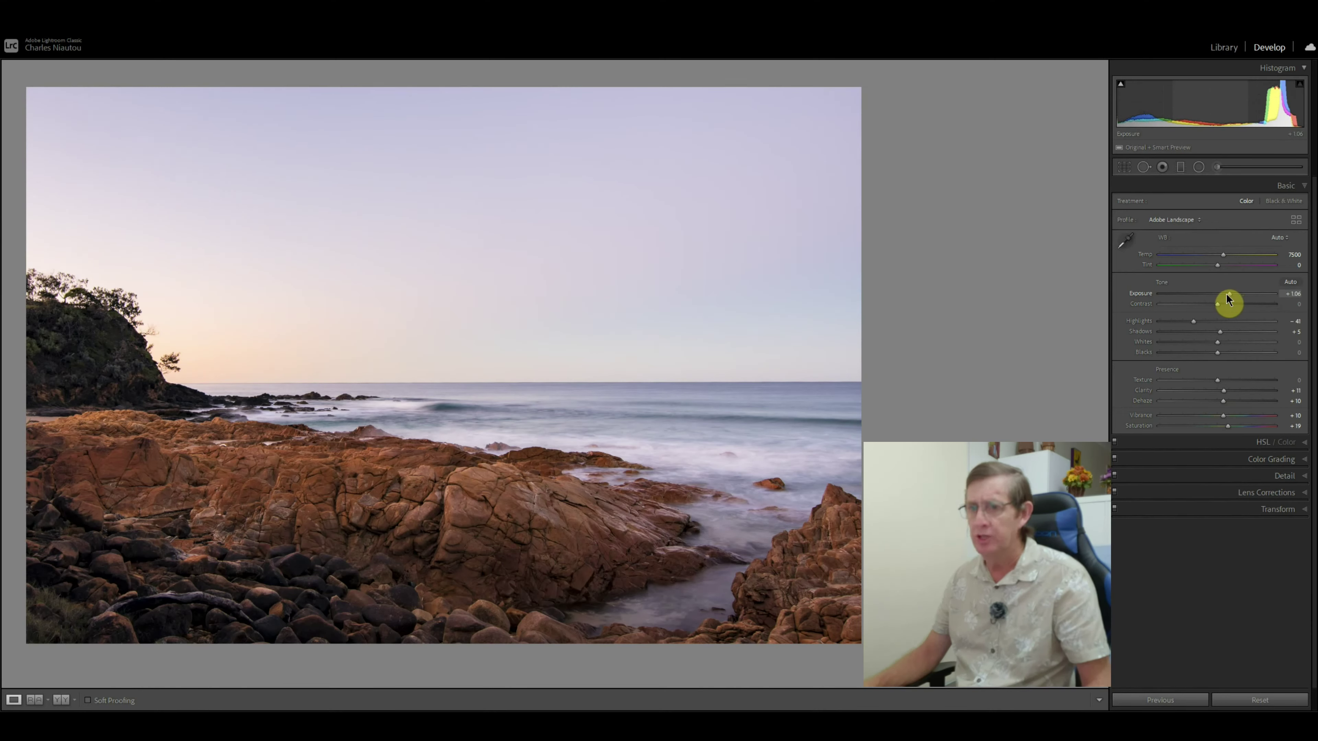
left_click(1226, 294)
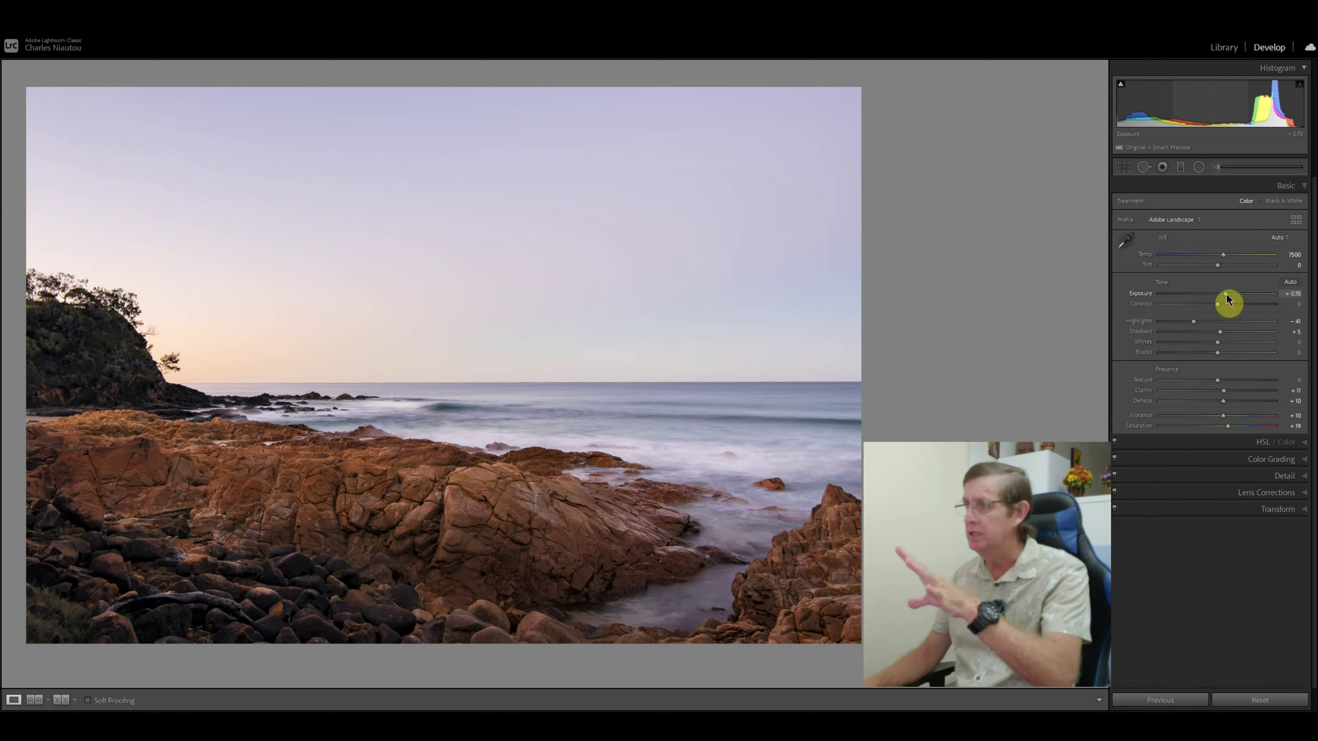
left_click_drag(1227, 295, 1228, 295)
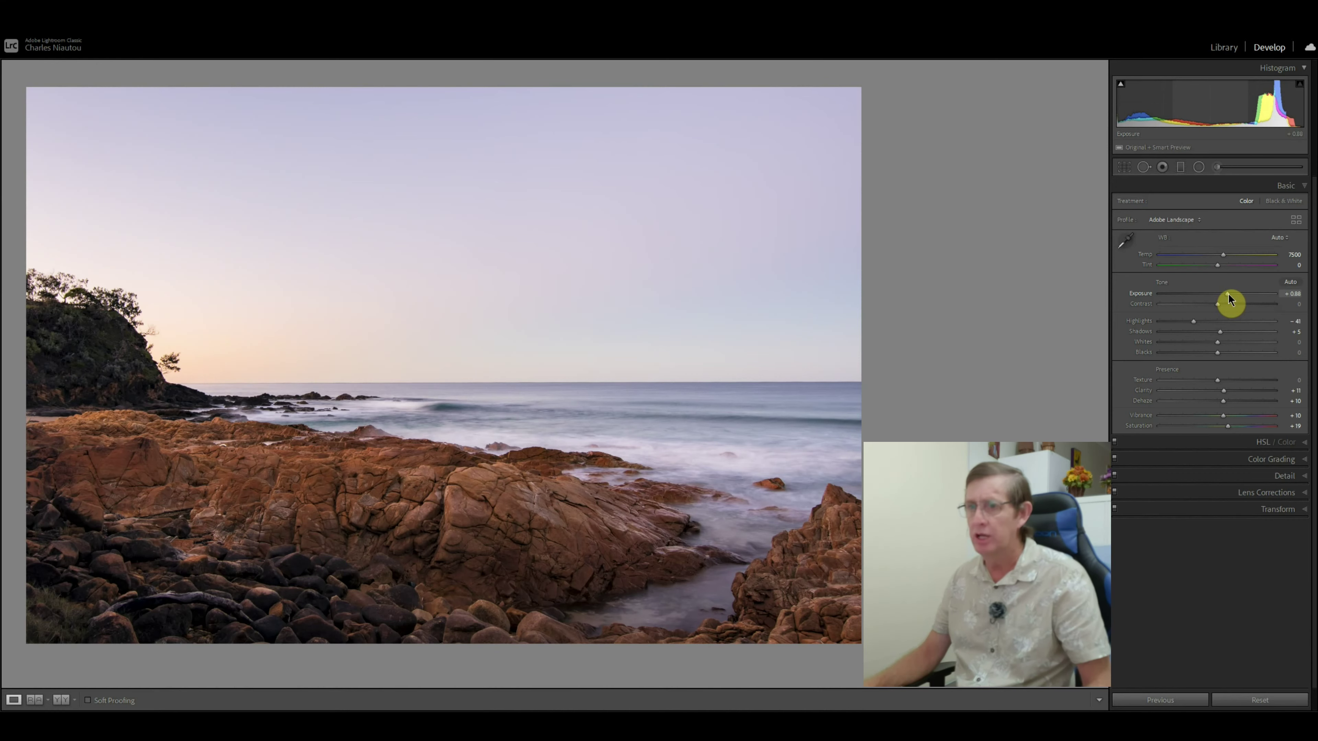
left_click(1183, 322)
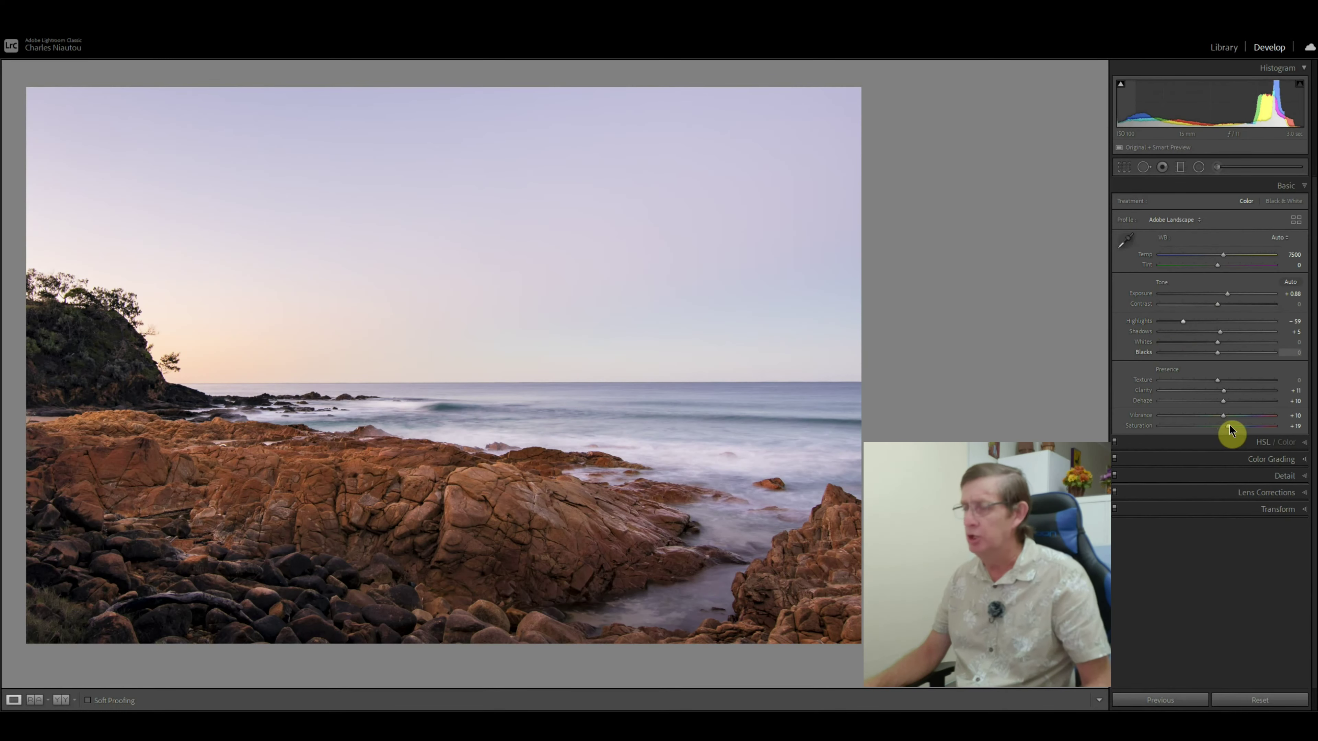
left_click_drag(1229, 426, 1231, 427)
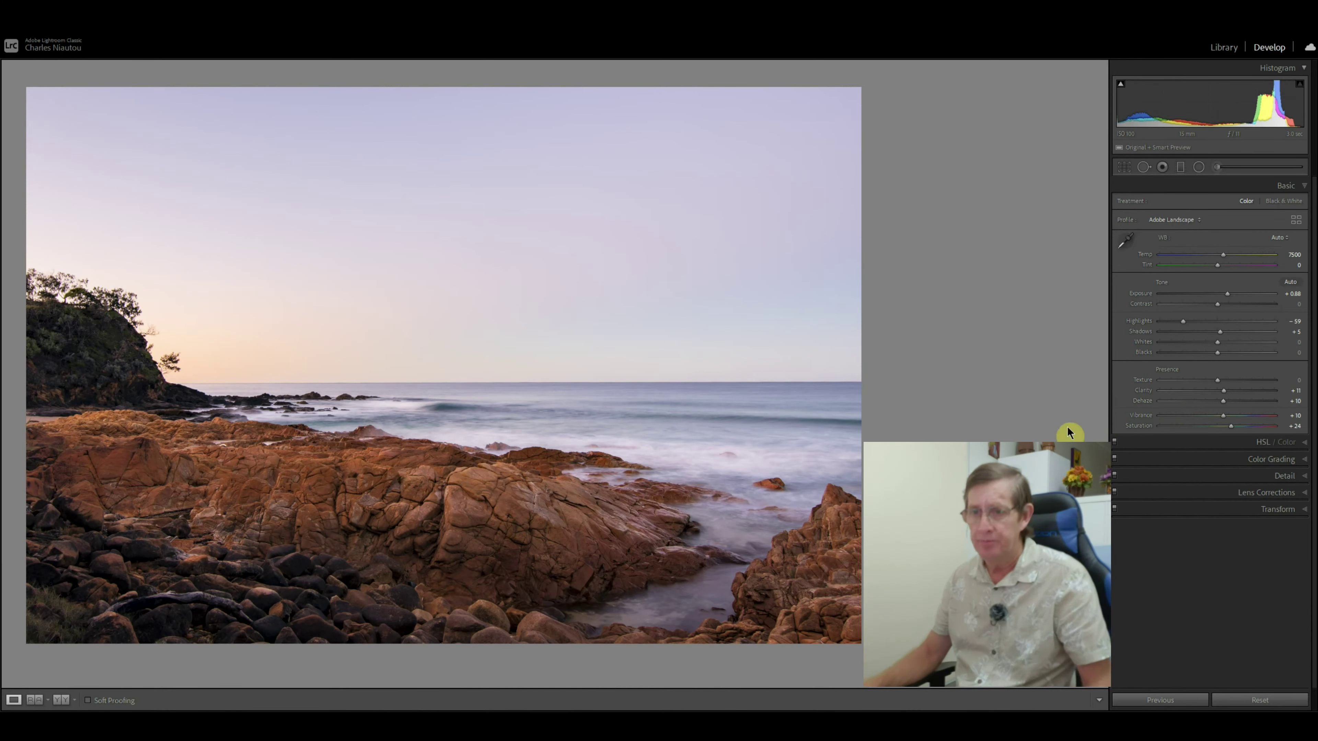
left_click(61, 699)
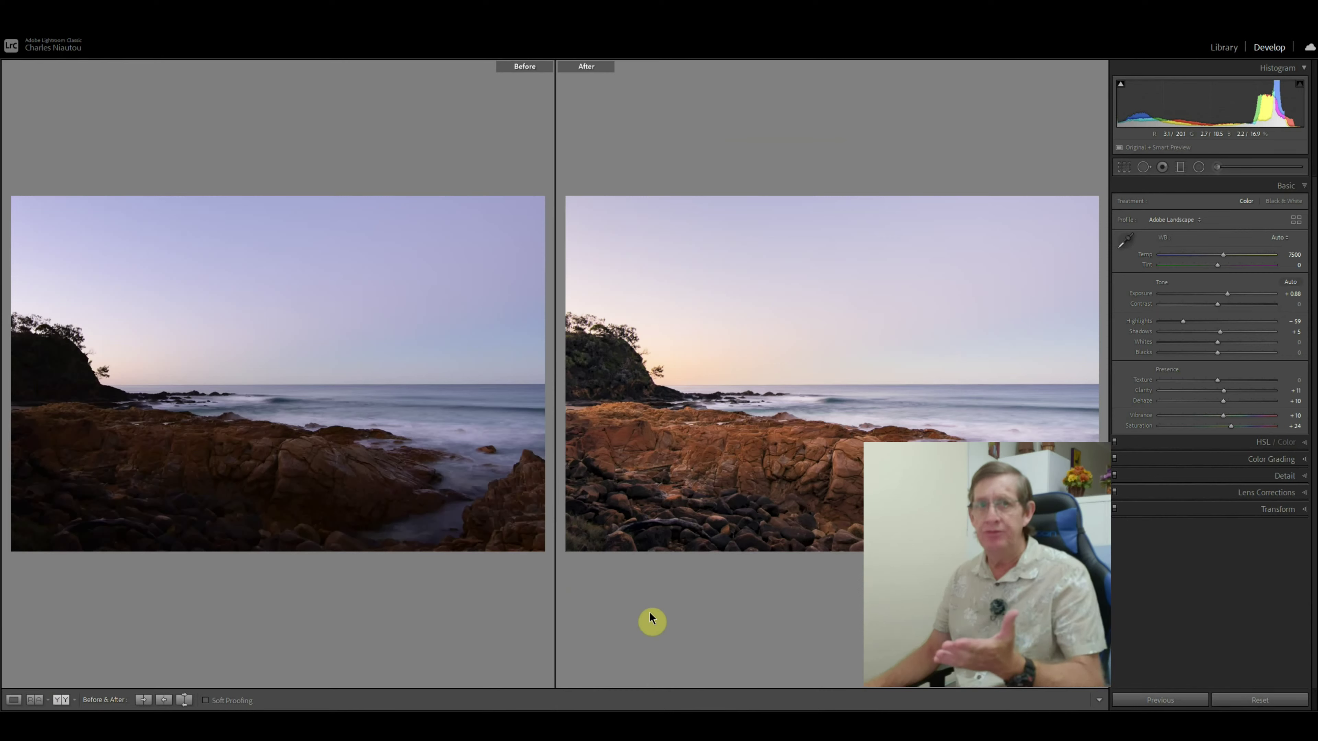